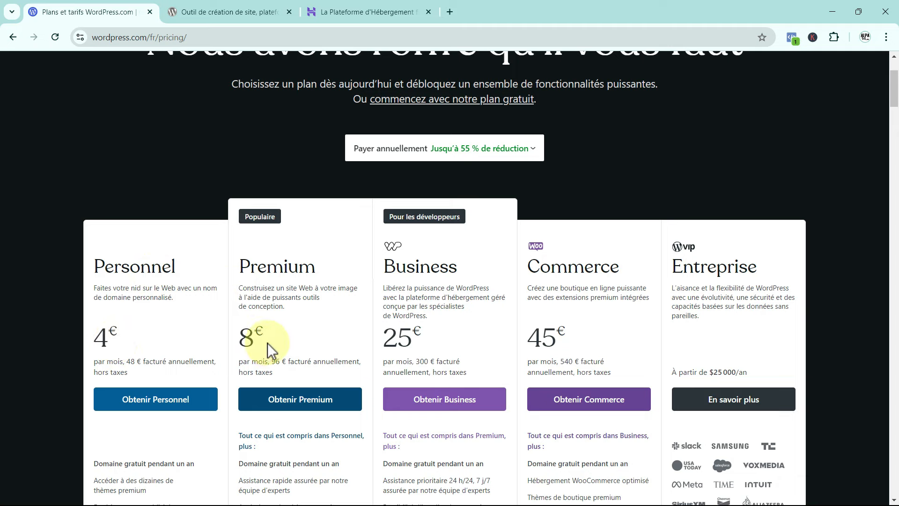
Compare Premium and Business features, highlighting Business's extensions and themes, then switch to the WordPress.org tab.
scroll(394, 290, down, 2)
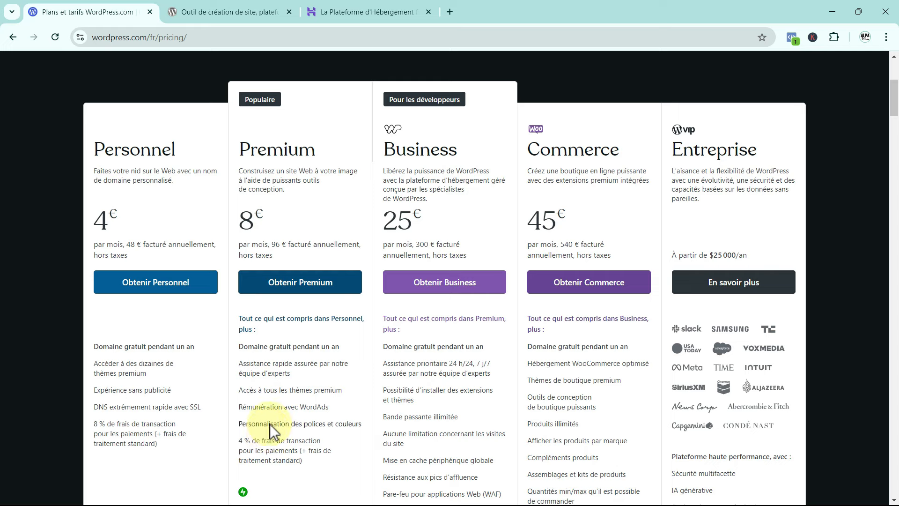
mouse_move(362, 425)
mouse_move(415, 392)
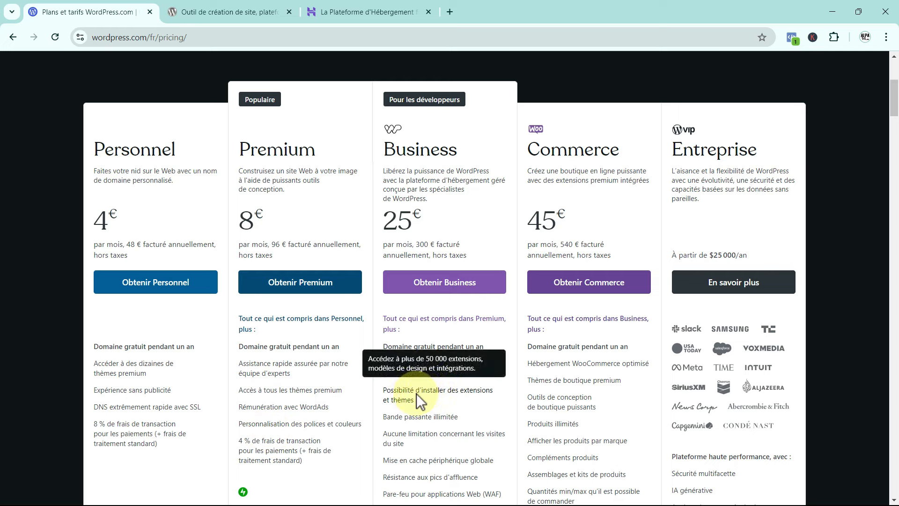
drag(450, 392, 464, 397)
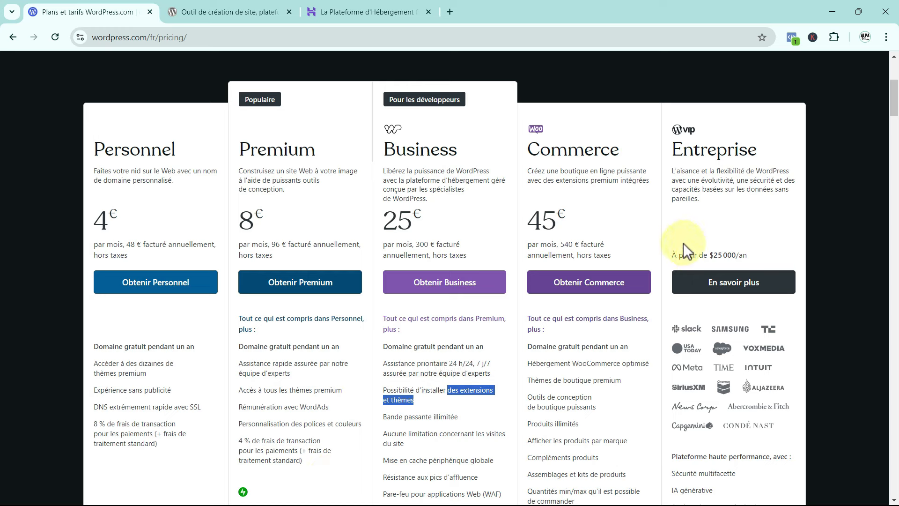
click(487, 233)
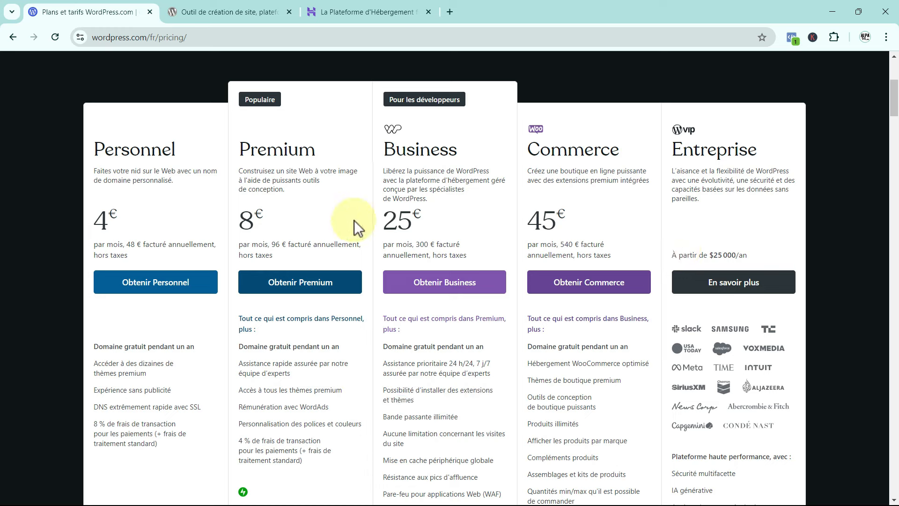
click(220, 15)
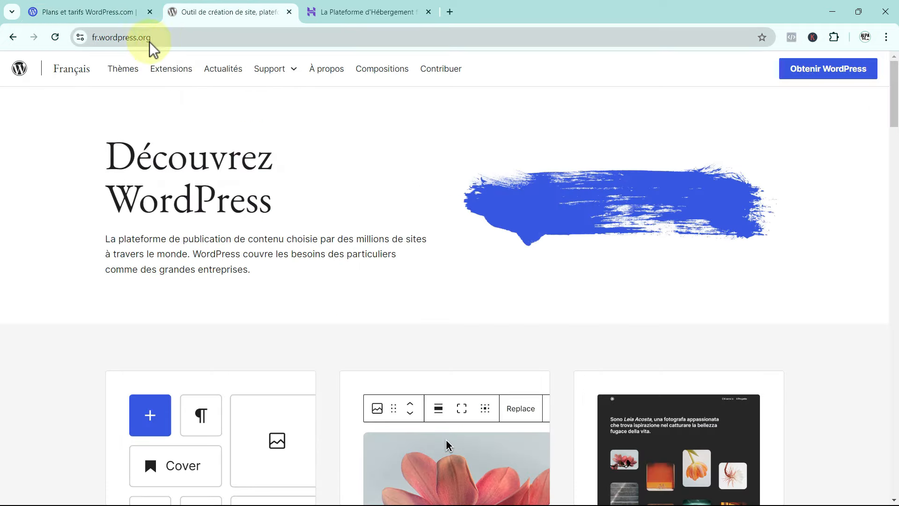
Highlight the wordpress.org part of the current page address.
click(100, 37)
drag(100, 37, 156, 41)
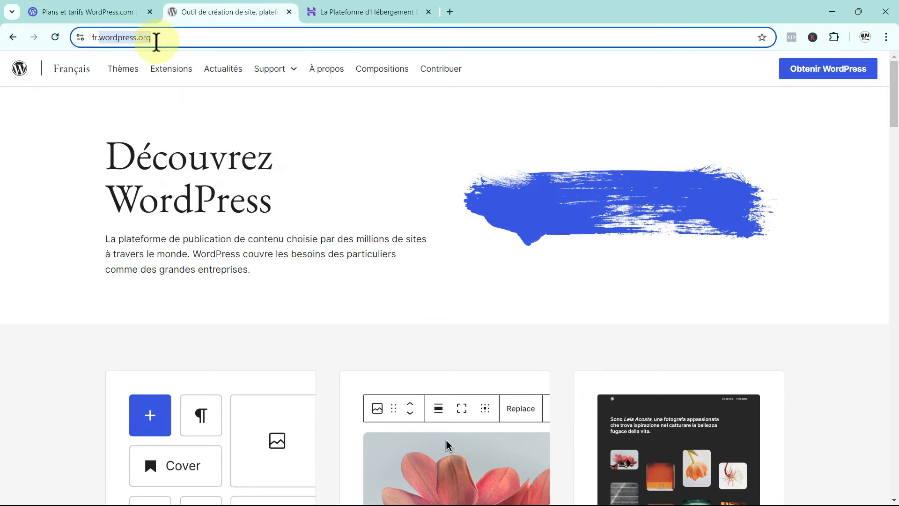
click(333, 125)
Go to the 'Obtenir WordPress' download page and open the recommended hosting providers list.
click(812, 71)
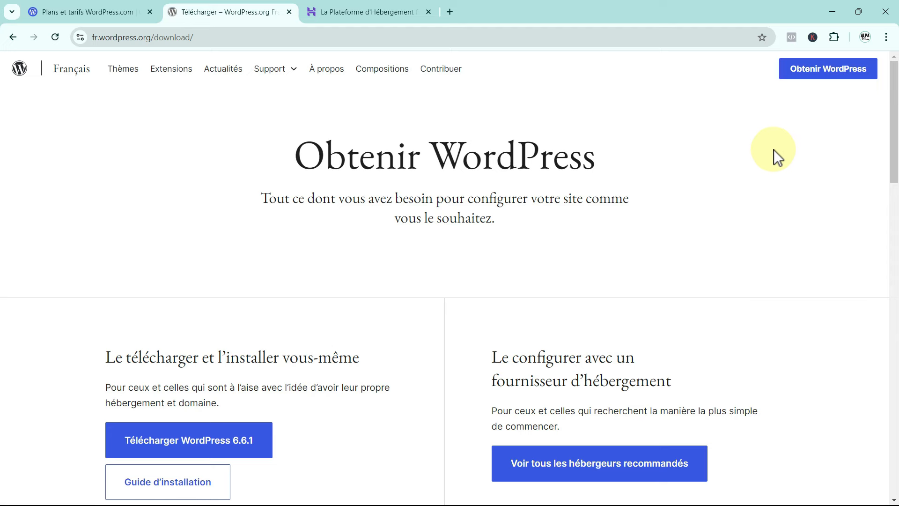
scroll(775, 150, down, 2)
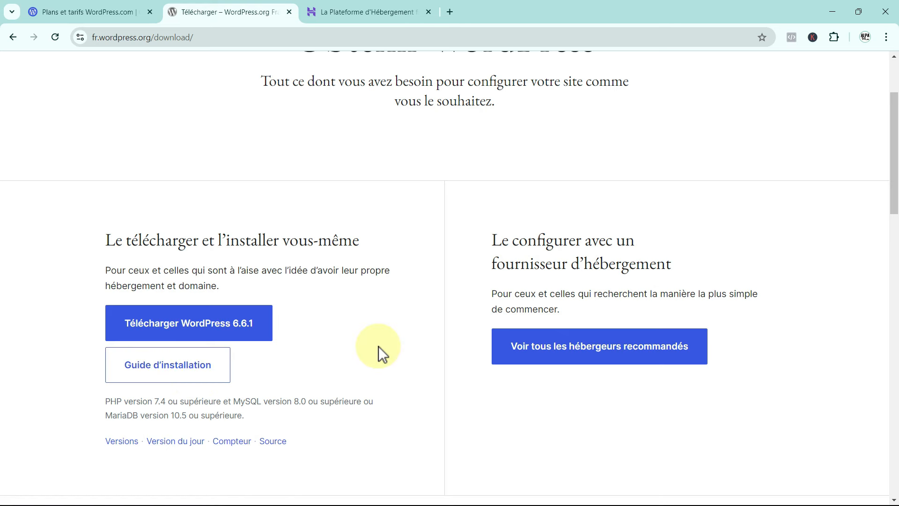
scroll(380, 353, up, 1)
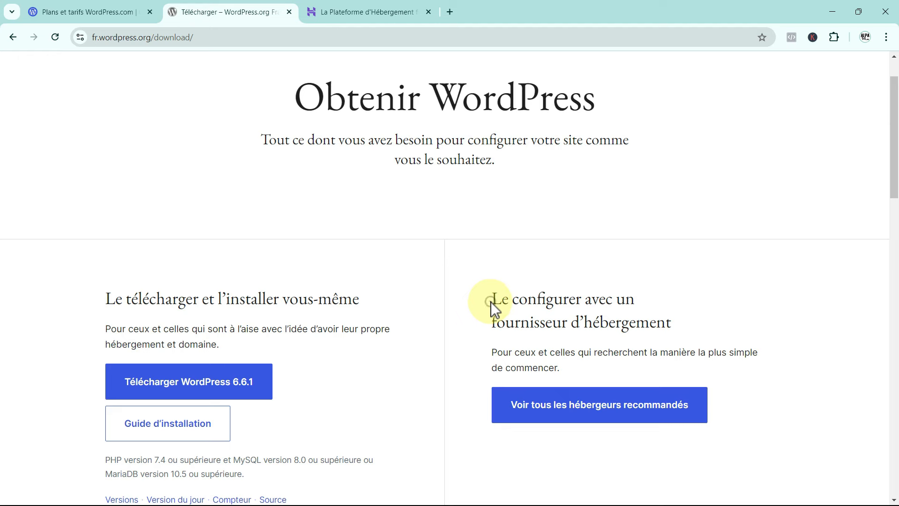
drag(491, 302, 682, 326)
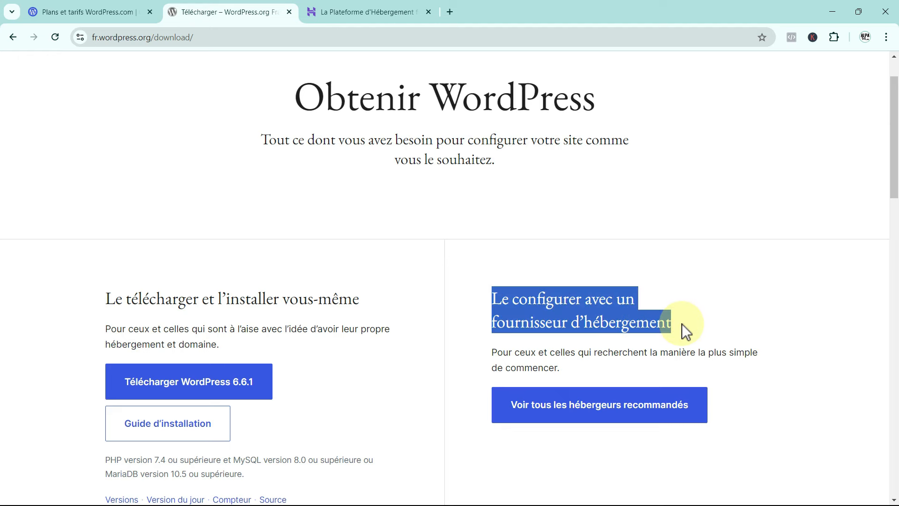
click(720, 329)
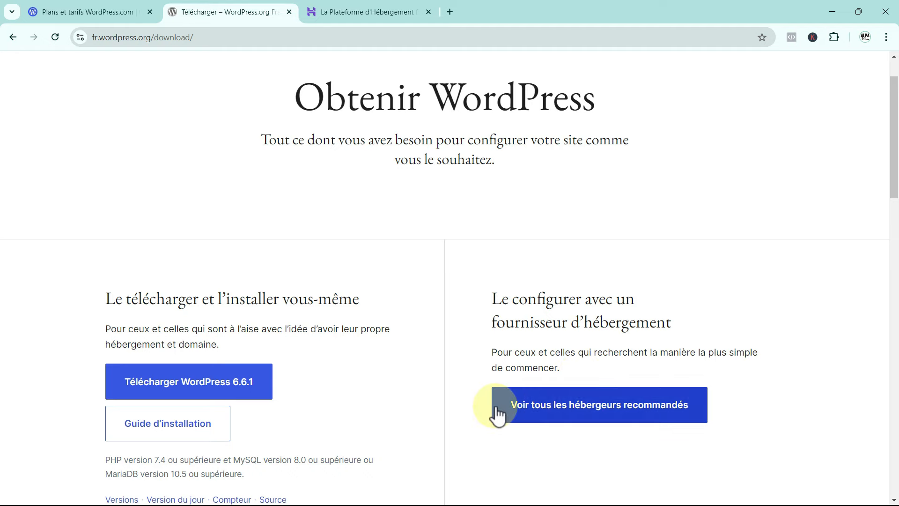
click(591, 407)
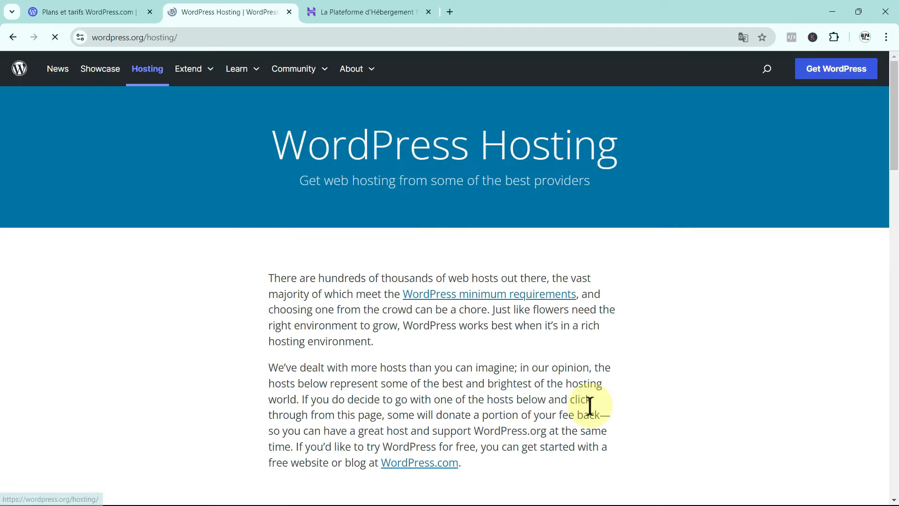
Locate Hostinger's entry and its 24/7 support mention in the list, then switch to the Hostinger tab.
scroll(654, 312, down, 2)
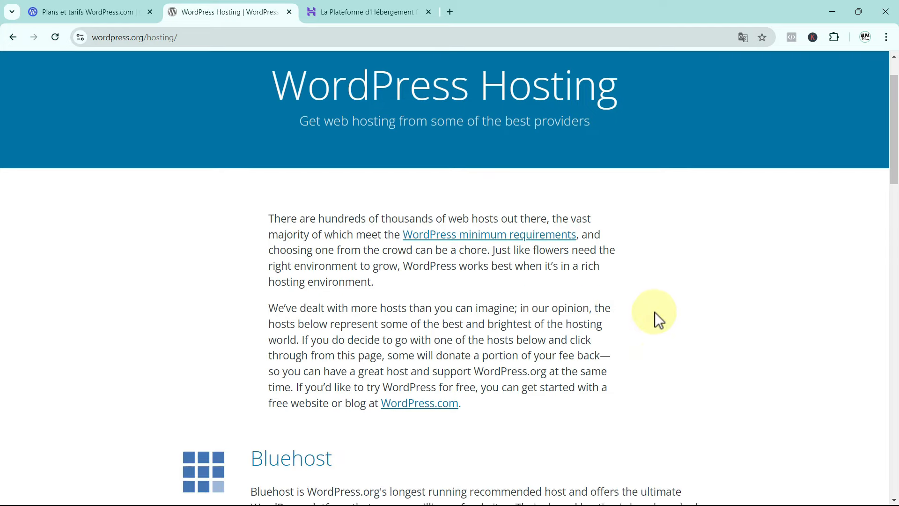
scroll(656, 313, down, 8)
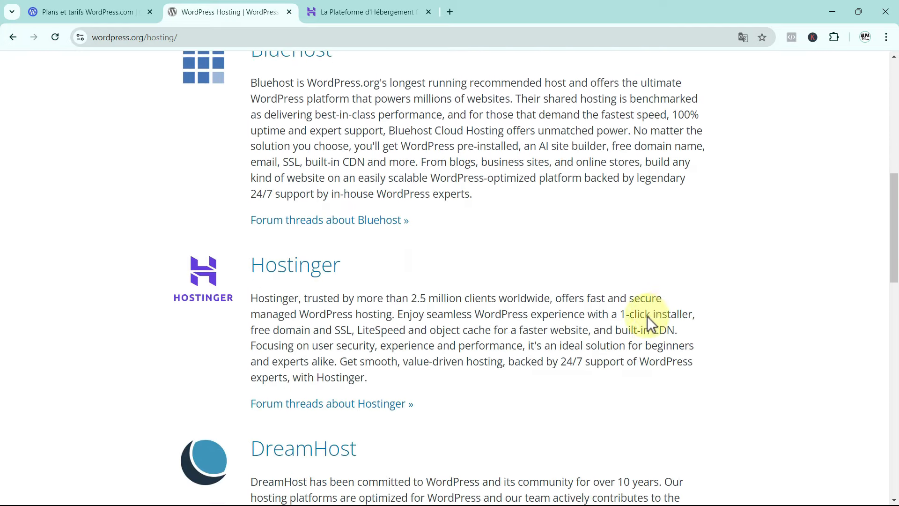
drag(248, 274, 335, 259)
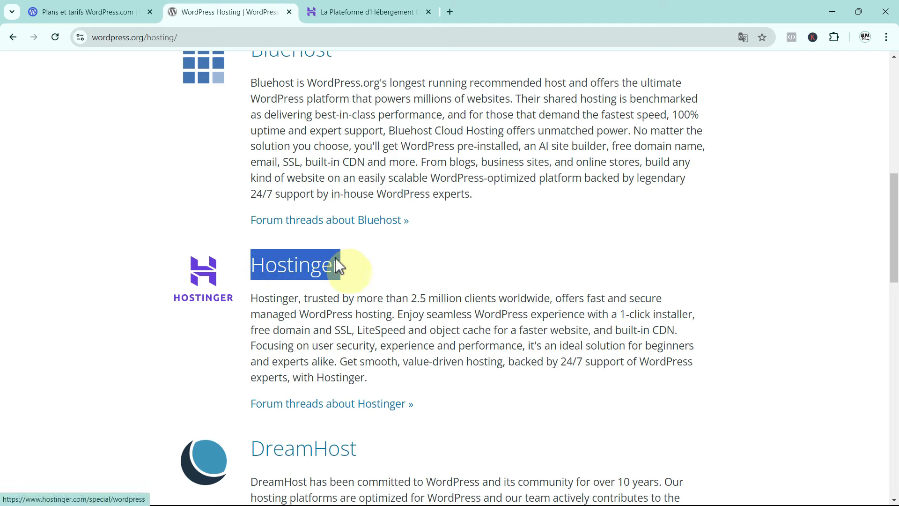
click(486, 267)
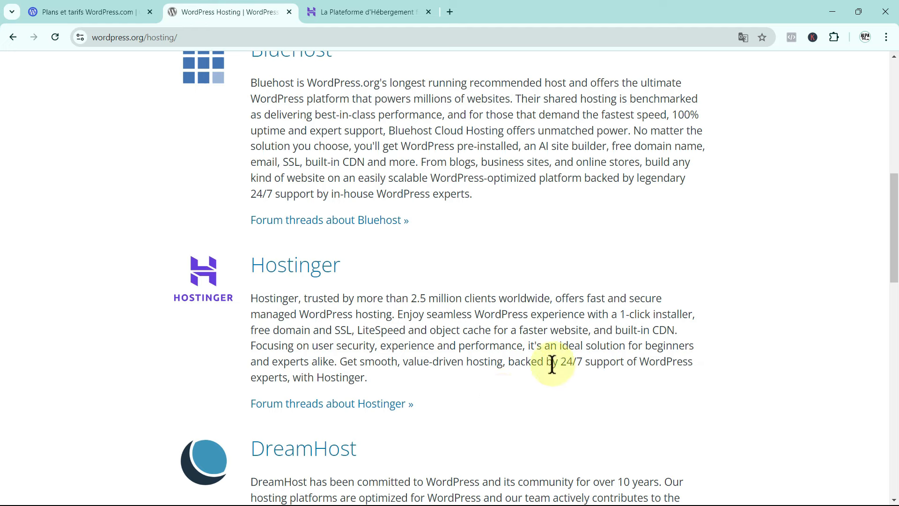
drag(558, 364, 618, 367)
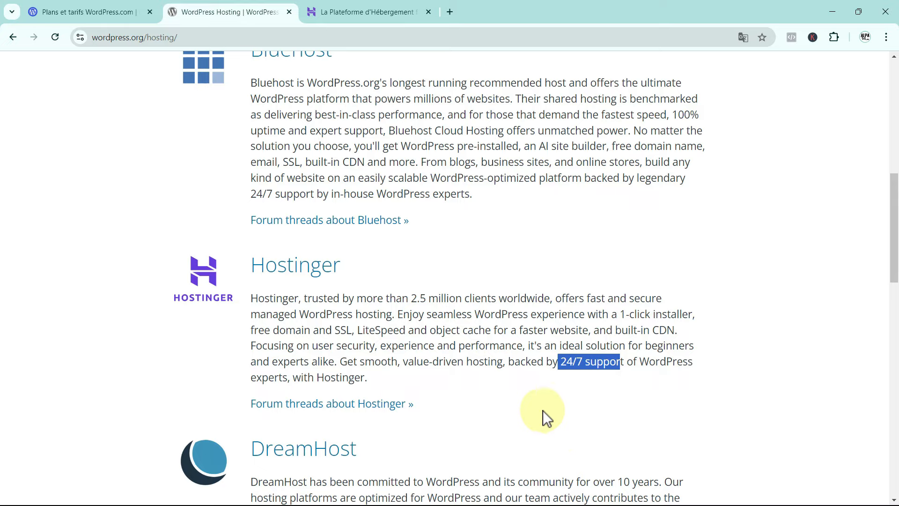
click(356, 11)
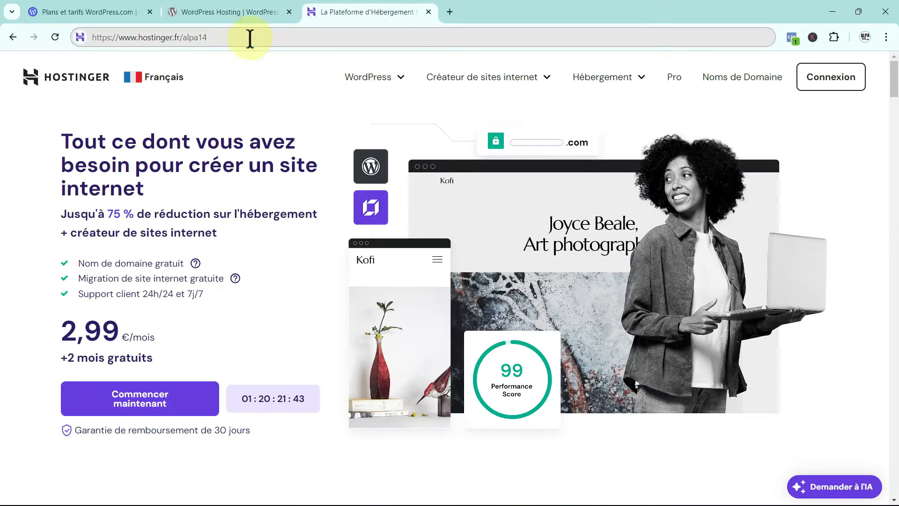
Point out the alpa14 code in the address, then go to 'WordPress infogéré' from the WordPress menu.
drag(244, 37, 77, 34)
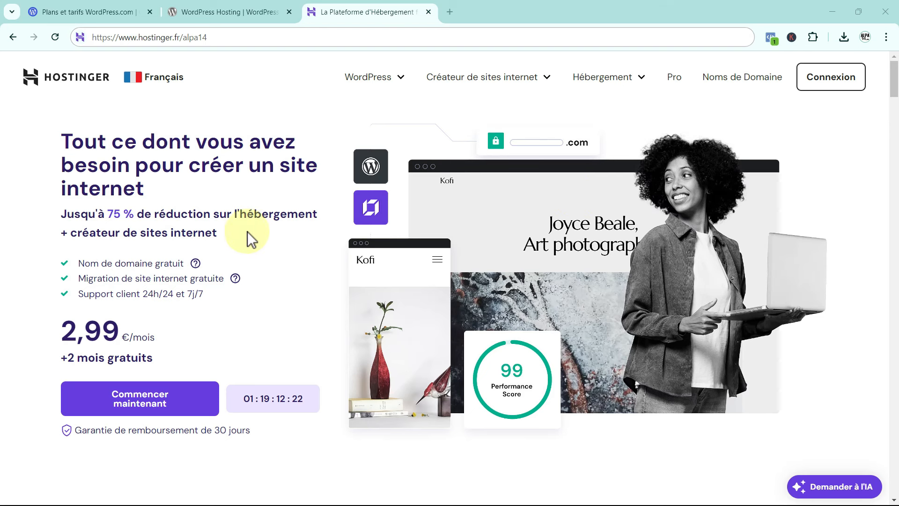
click(397, 82)
click(369, 120)
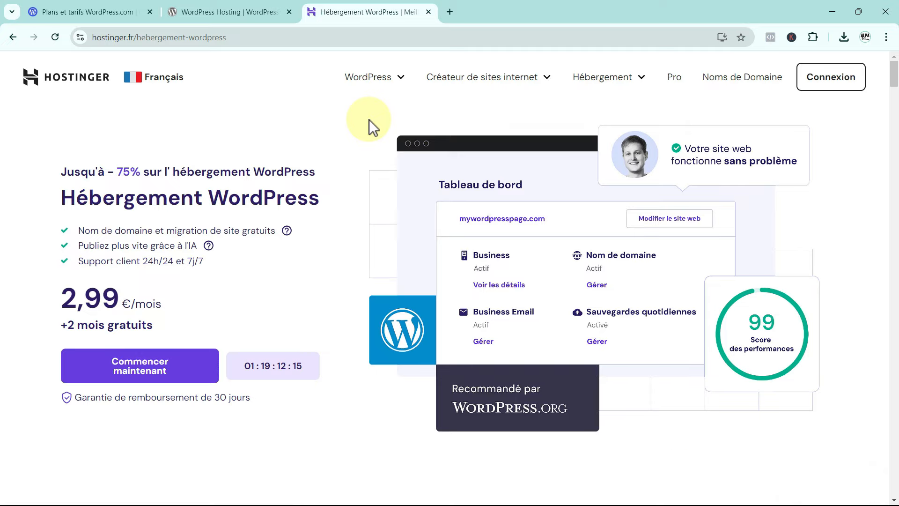
Scroll down to the three WordPress plan cards, closing the AI assistant chat along the way.
scroll(369, 119, down, 9)
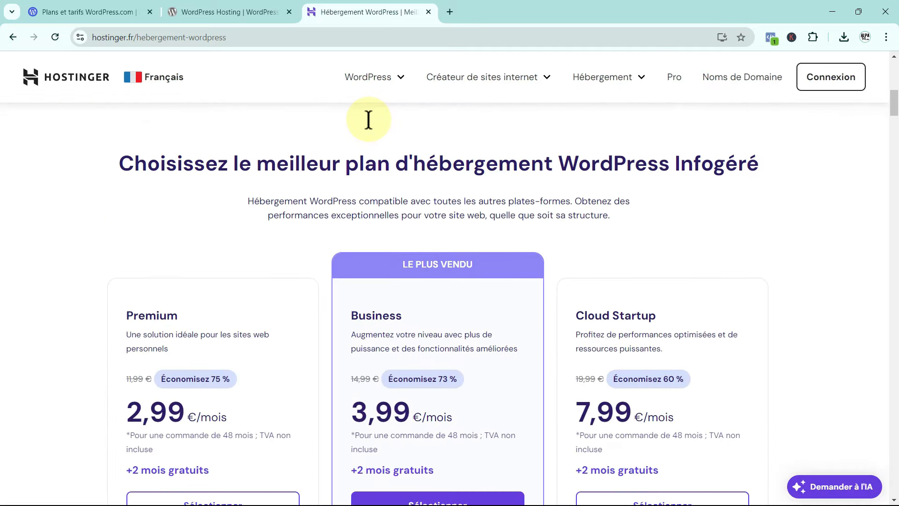
scroll(369, 120, down, 2)
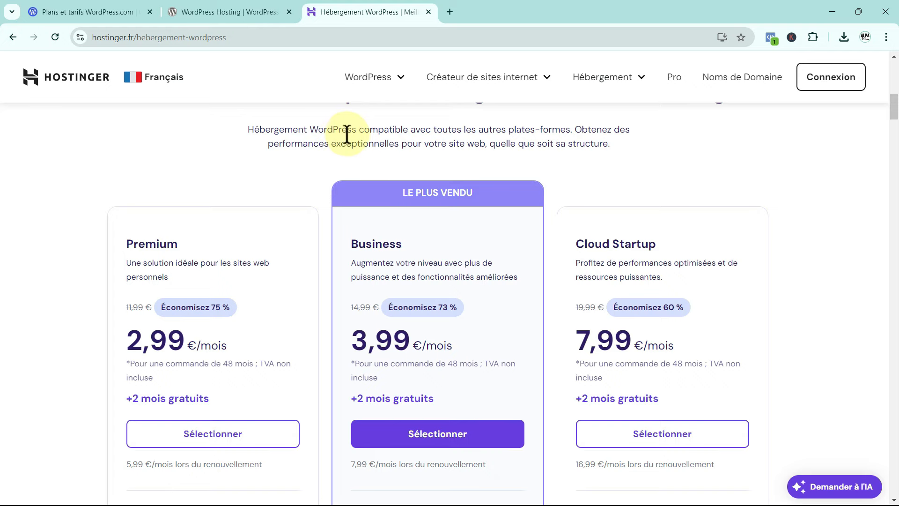
scroll(347, 135, down, 1)
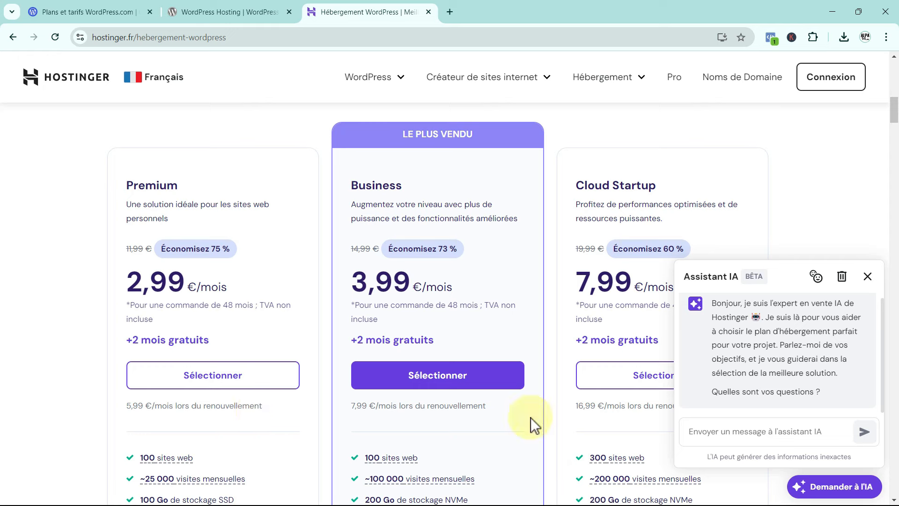
click(867, 277)
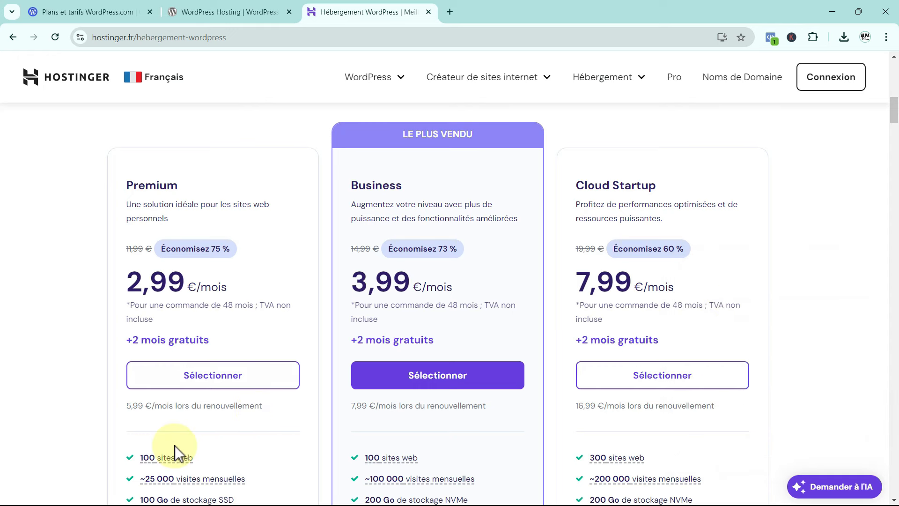
scroll(179, 439, down, 5)
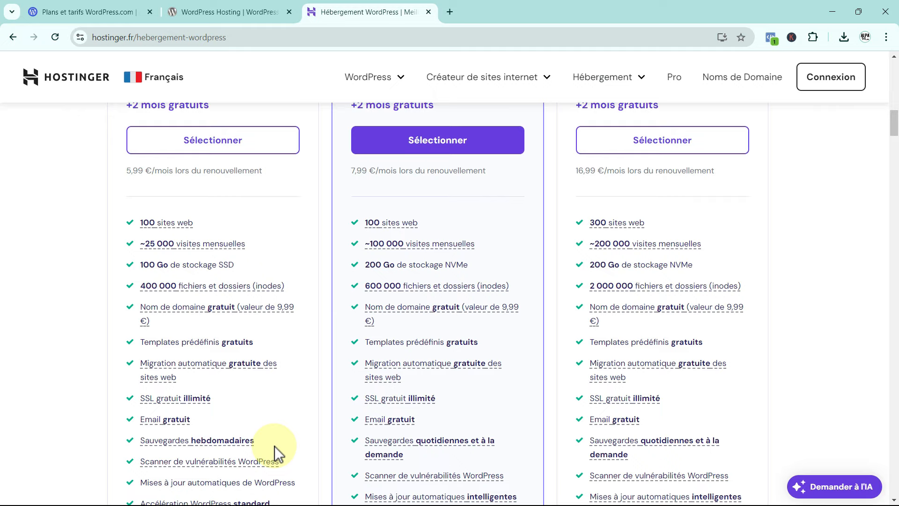
scroll(274, 445, down, 1)
scroll(275, 446, up, 5)
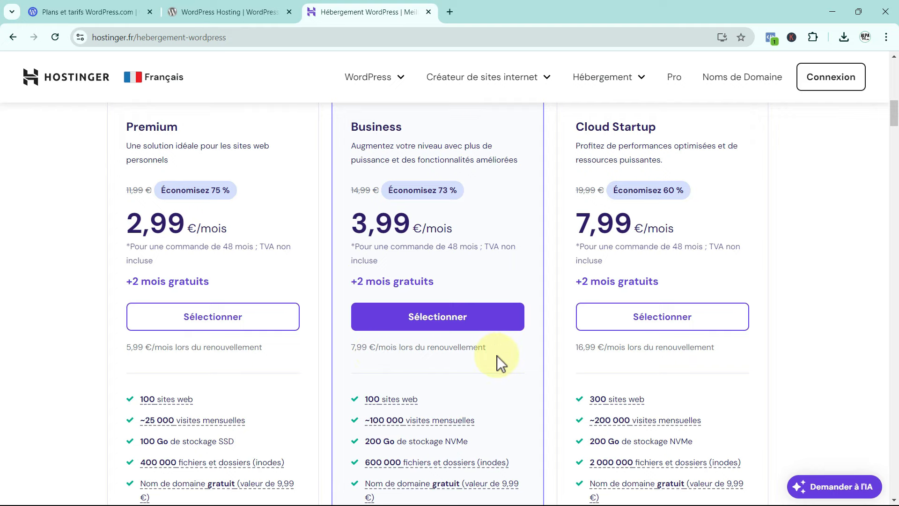
scroll(546, 355, down, 3)
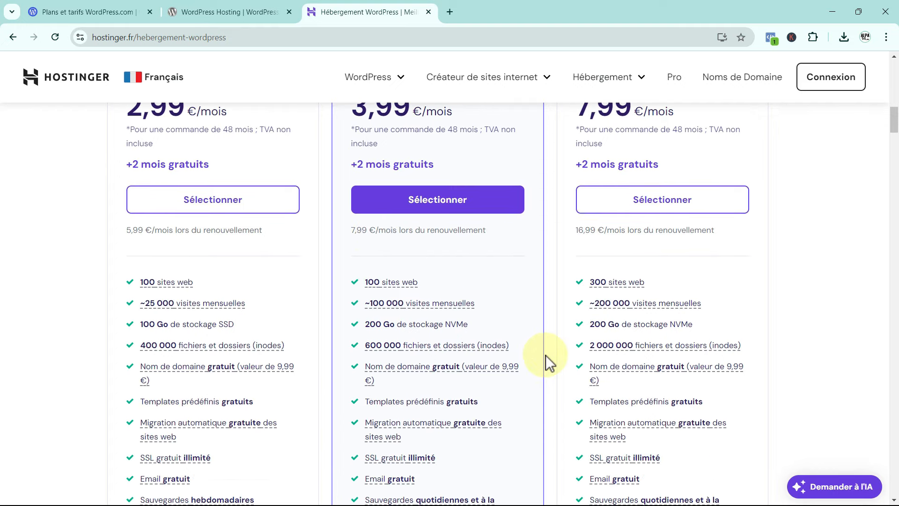
mouse_move(382, 305)
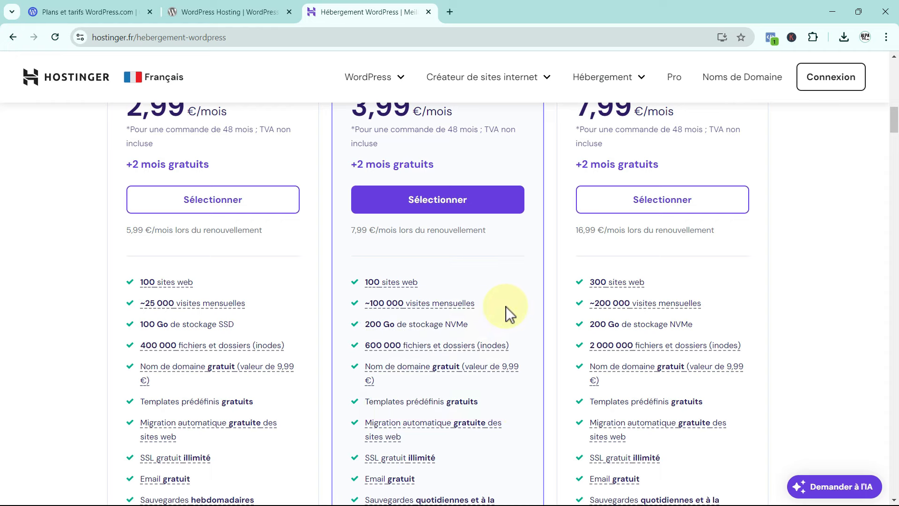
scroll(506, 306, down, 3)
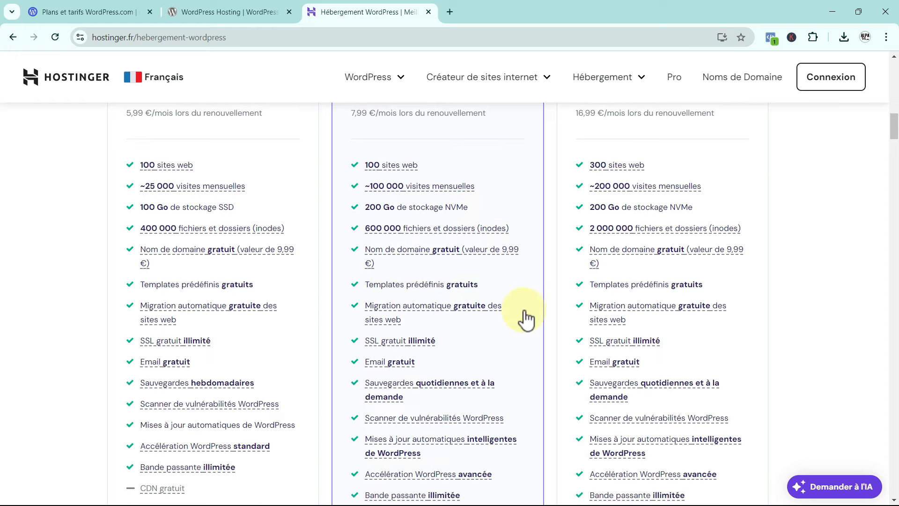
mouse_move(418, 324)
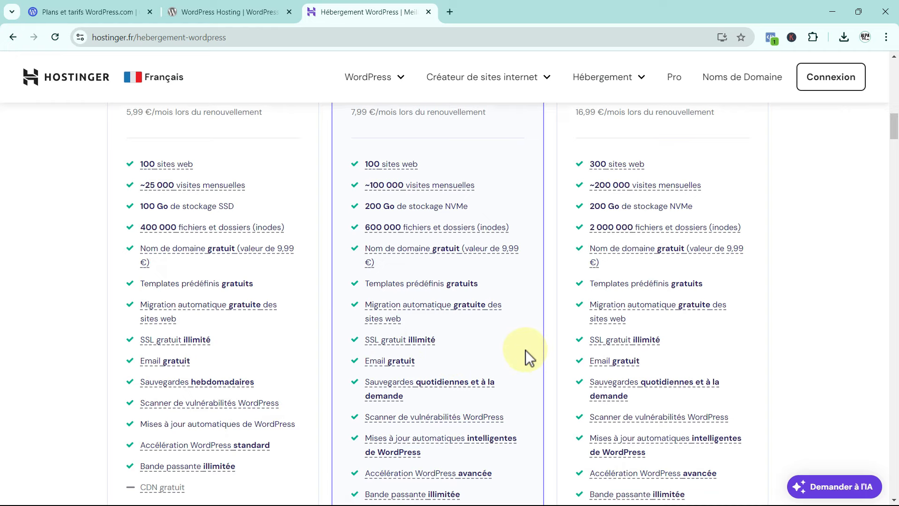
scroll(525, 349, down, 3)
mouse_move(392, 402)
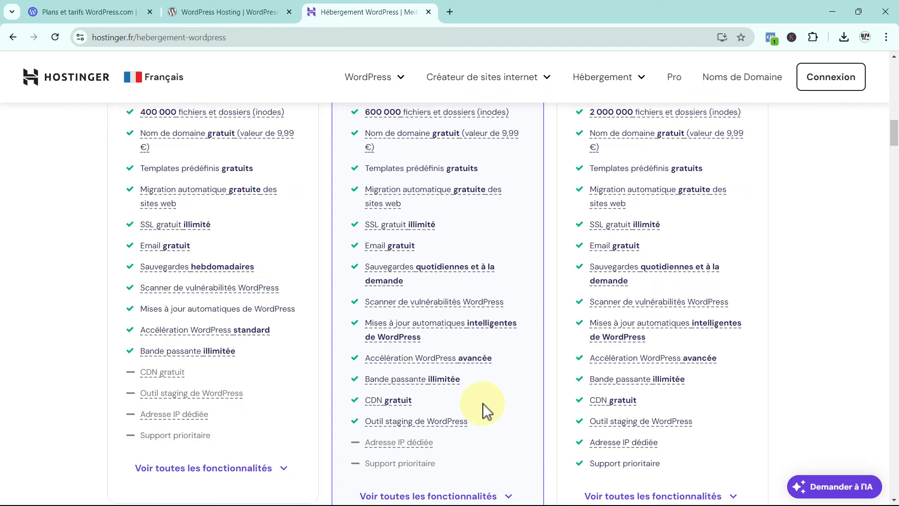
scroll(483, 403, up, 7)
scroll(482, 403, up, 4)
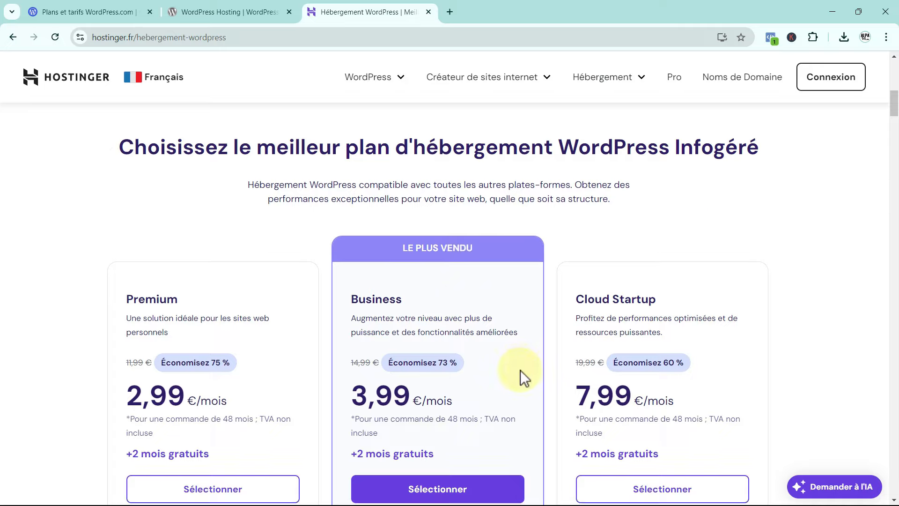
scroll(521, 370, down, 4)
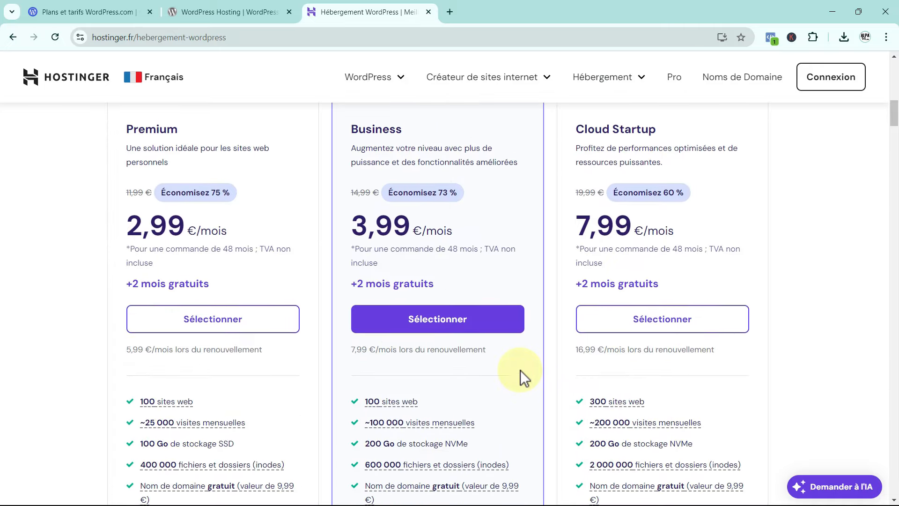
scroll(520, 370, up, 4)
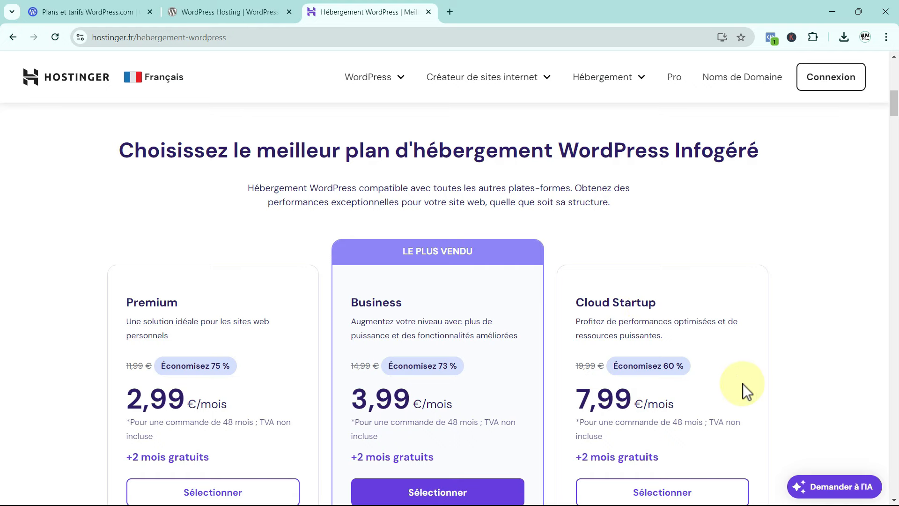
scroll(743, 384, down, 3)
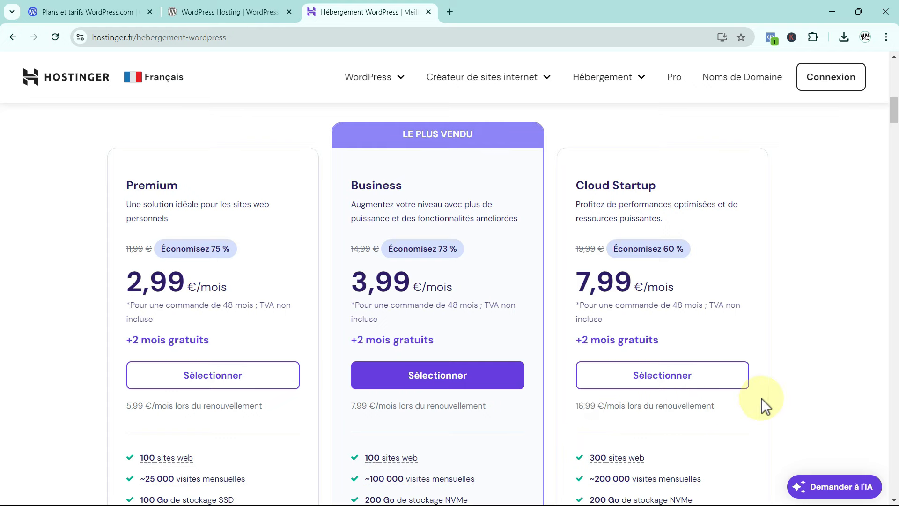
scroll(761, 398, down, 3)
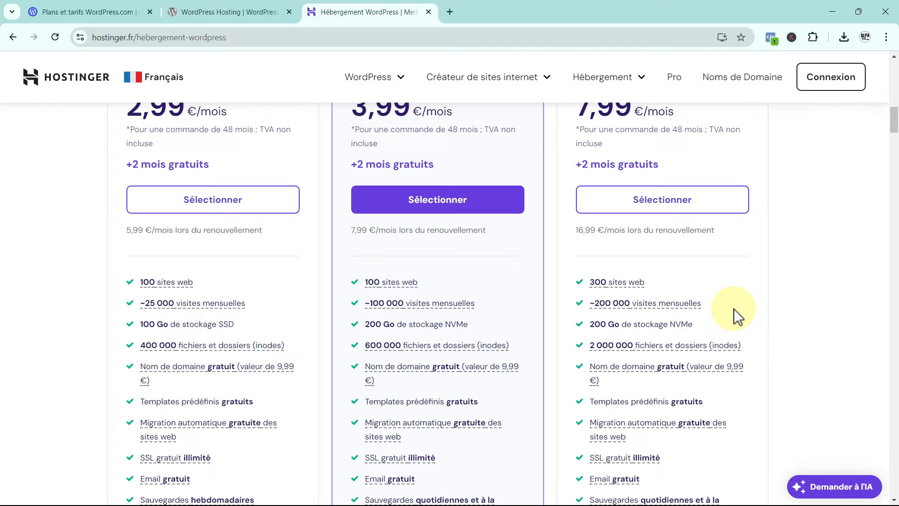
scroll(734, 308, up, 3)
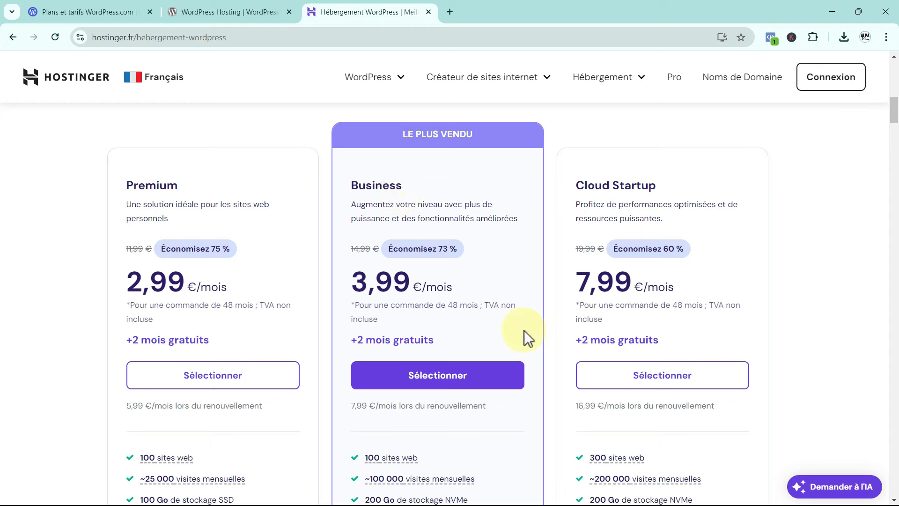
Add the Business plan to the cart on the 48-month term at 3,99 €/mois.
click(439, 384)
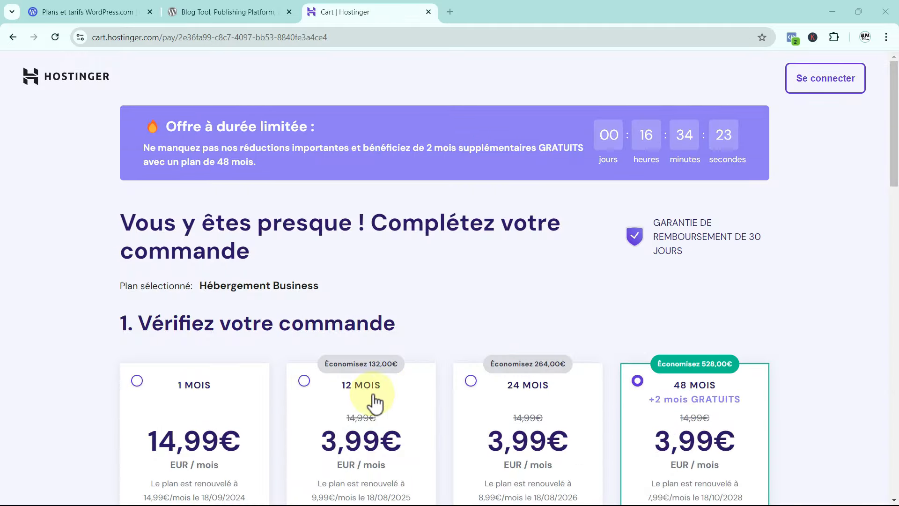
scroll(300, 412, down, 3)
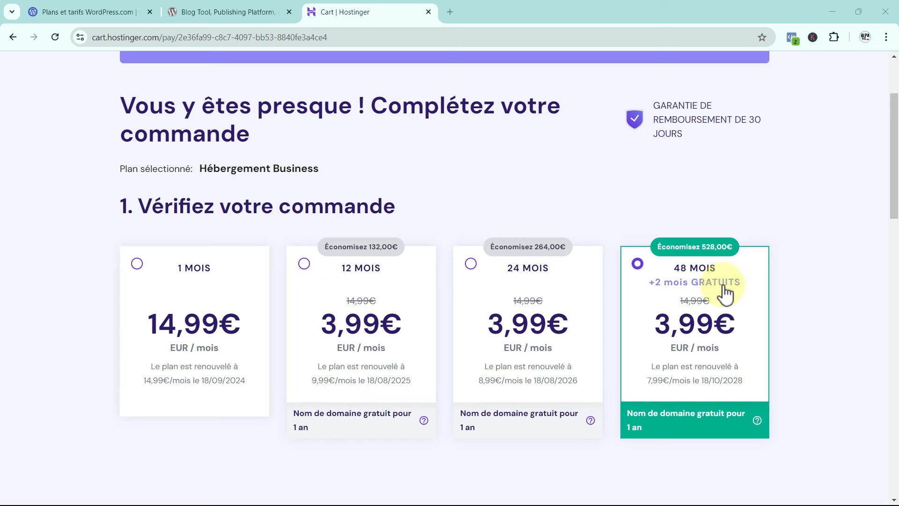
click(638, 264)
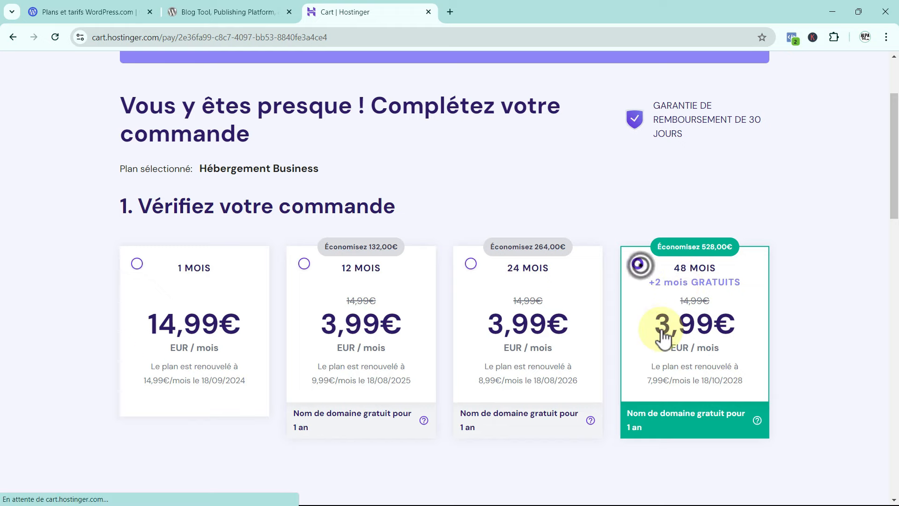
scroll(661, 332, down, 6)
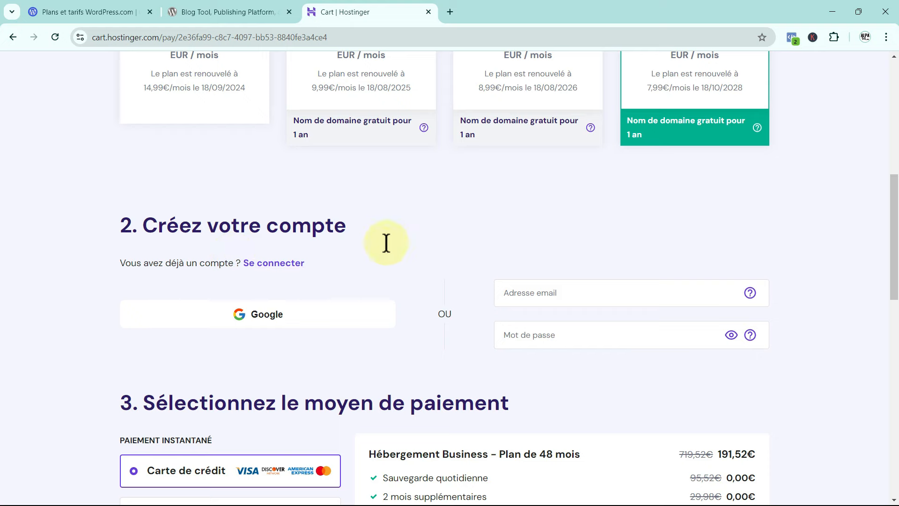
click(522, 294)
click(520, 335)
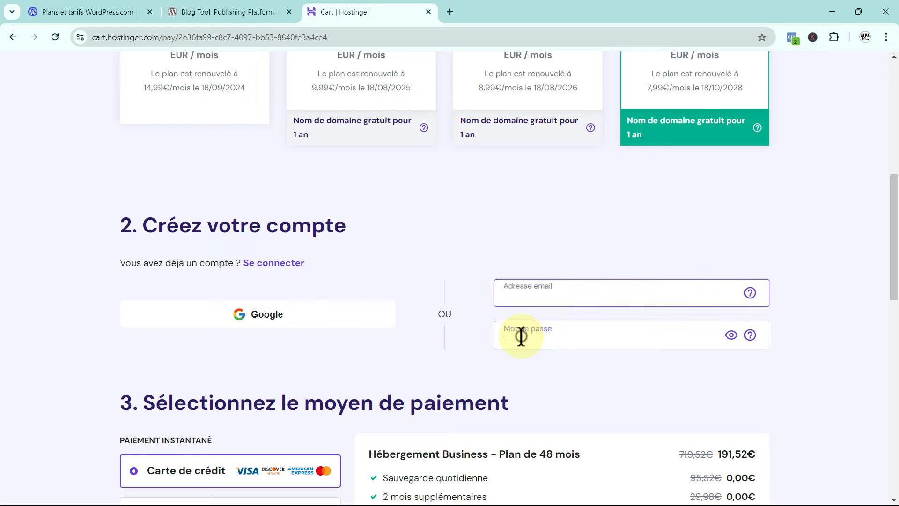
scroll(525, 336, down, 2)
scroll(526, 337, down, 2)
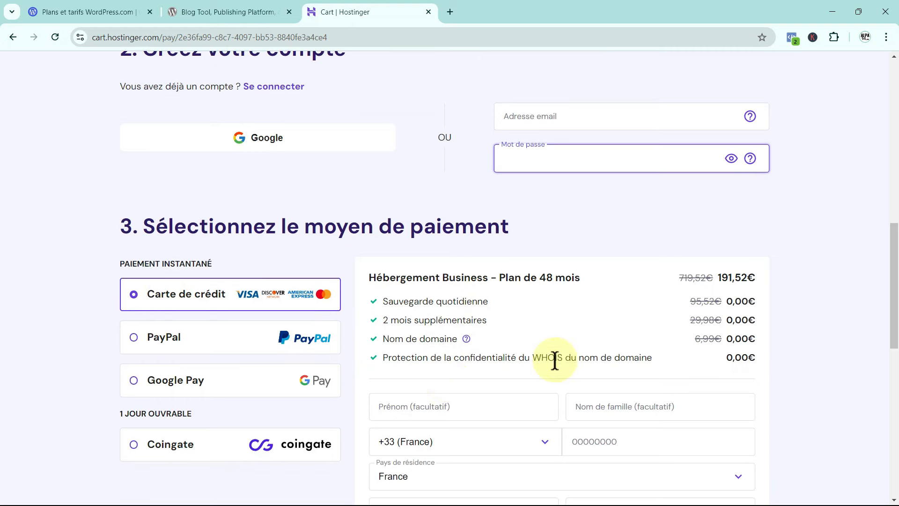
scroll(554, 361, down, 4)
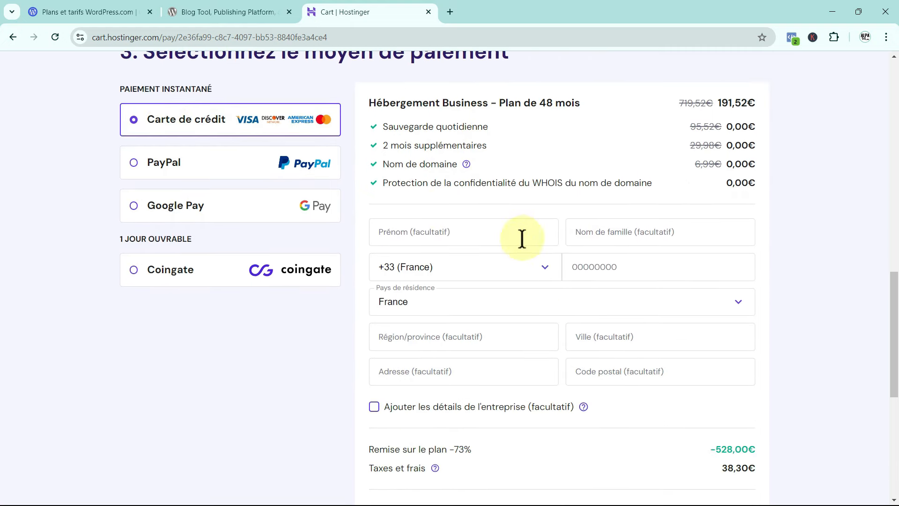
scroll(506, 387, down, 1)
scroll(509, 385, down, 2)
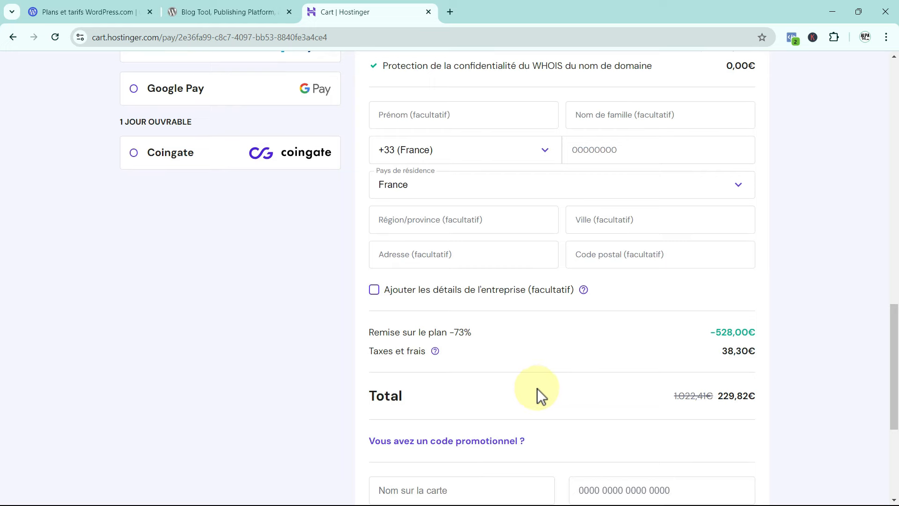
scroll(537, 389, down, 1)
scroll(538, 389, down, 1)
scroll(535, 389, up, 2)
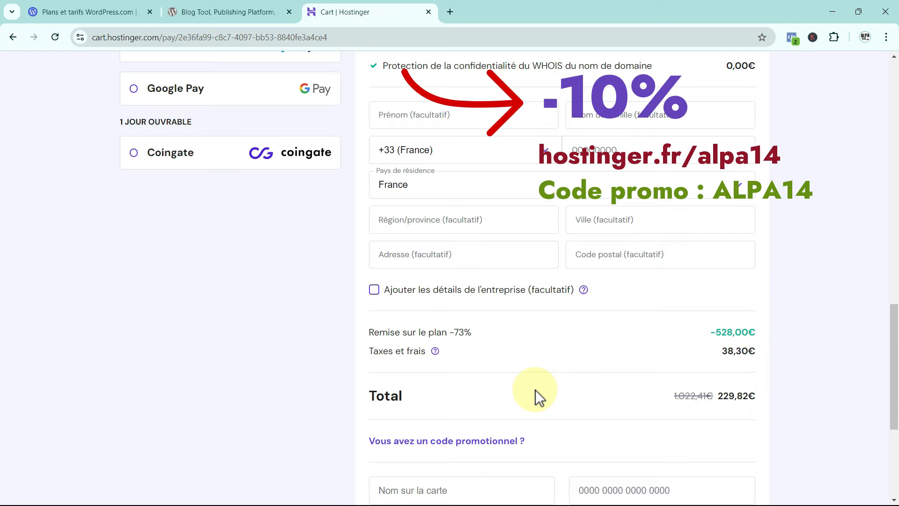
scroll(535, 389, up, 2)
scroll(535, 390, down, 4)
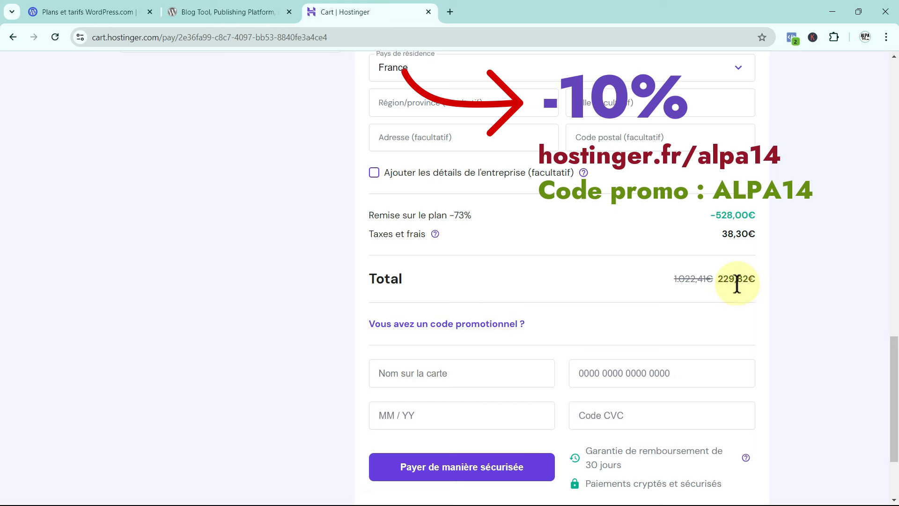
Enter and apply promo code ALPA14, raising the discount to 76% with a 206,84 € total.
click(486, 327)
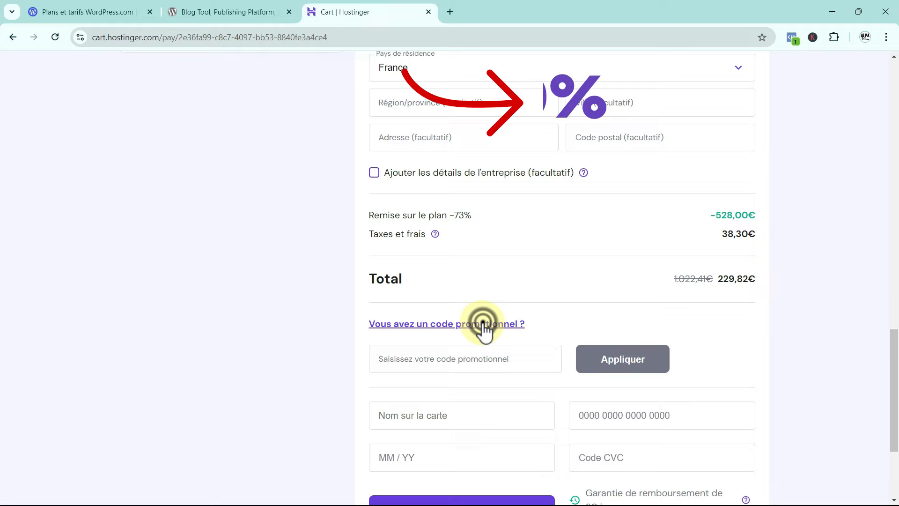
click(433, 365)
text(AL)
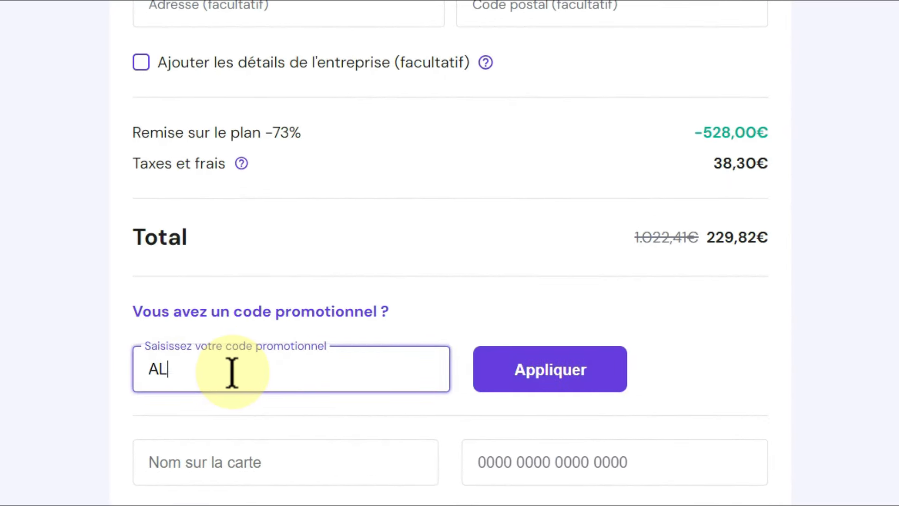
text(PA)
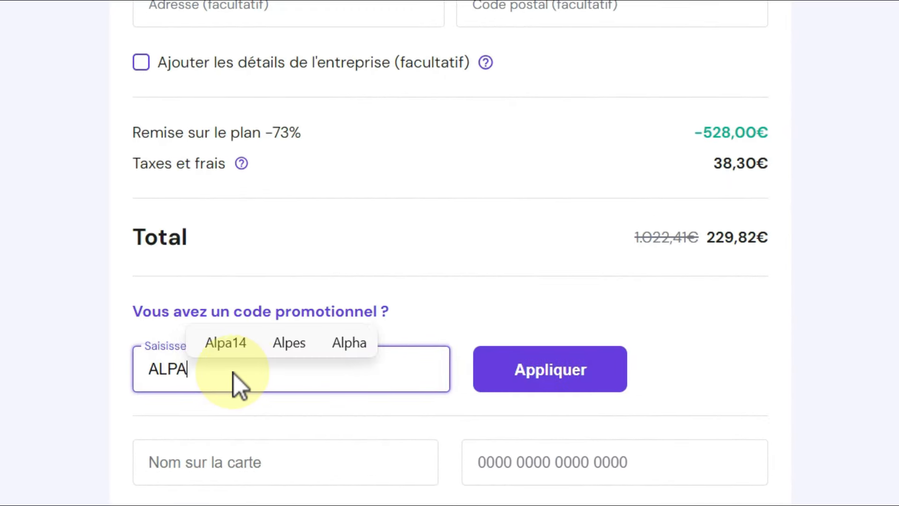
text(14)
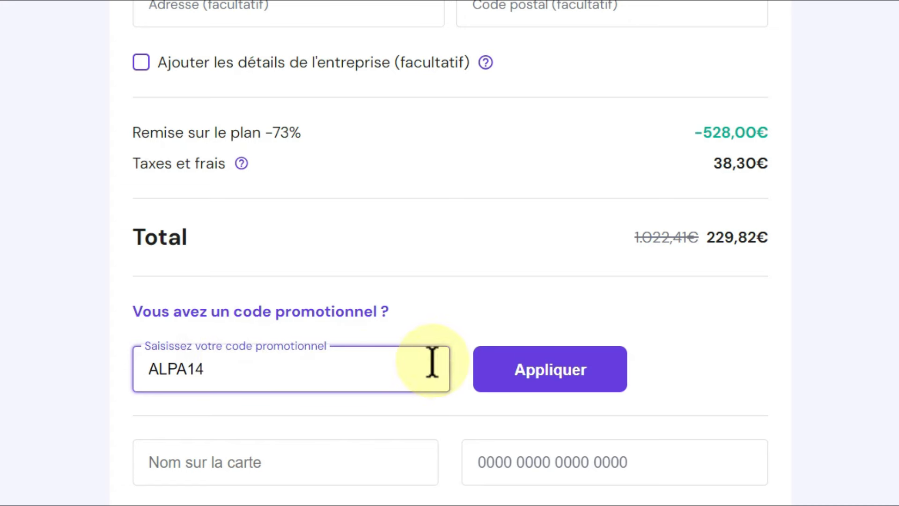
click(566, 373)
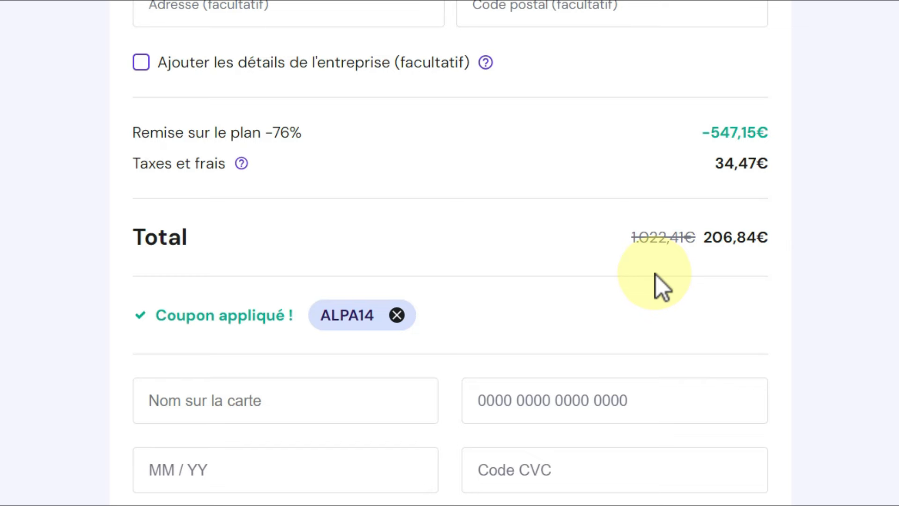
scroll(656, 274, down, 2)
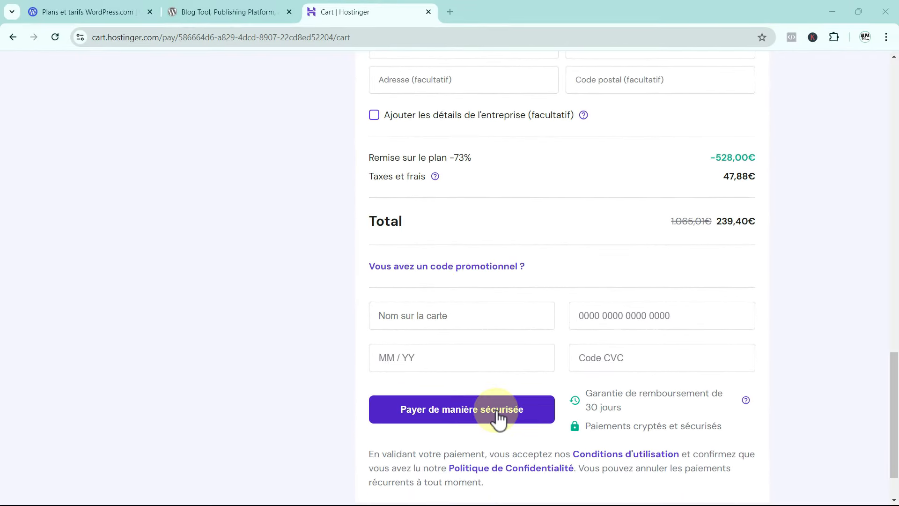
Return to the Hostinger homepage and sign in with the account e-mail and password.
scroll(499, 417, up, 14)
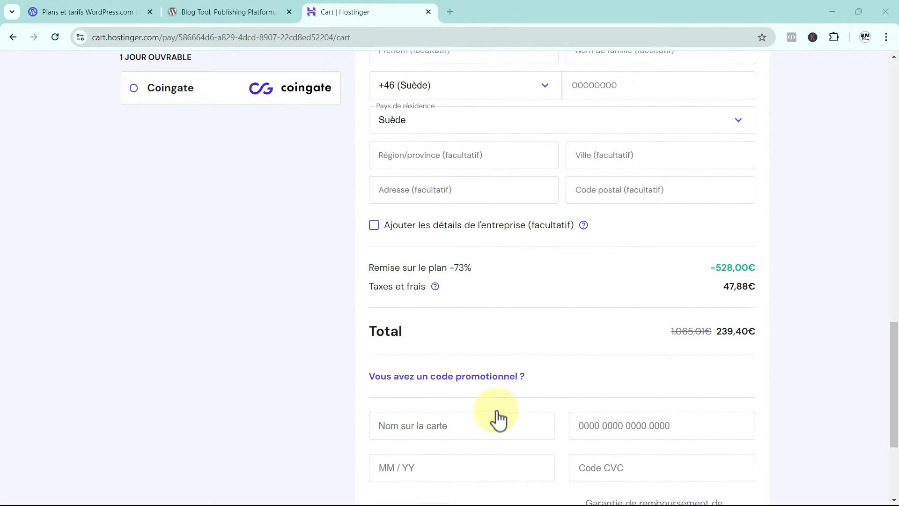
scroll(604, 417, up, 8)
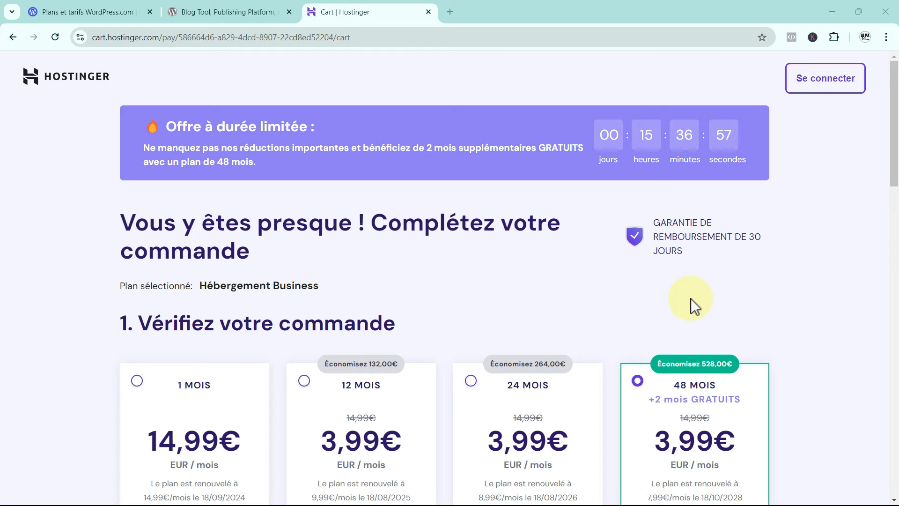
click(63, 76)
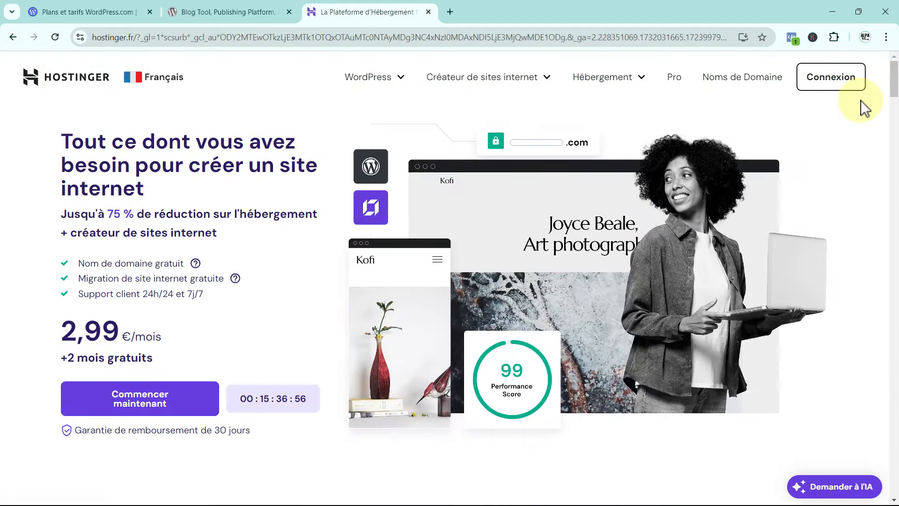
click(830, 81)
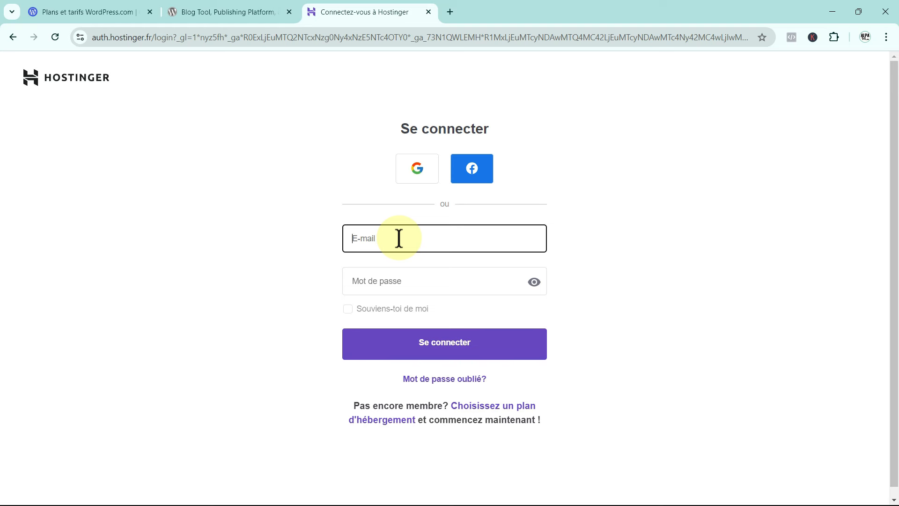
key(Tab)
text(********)
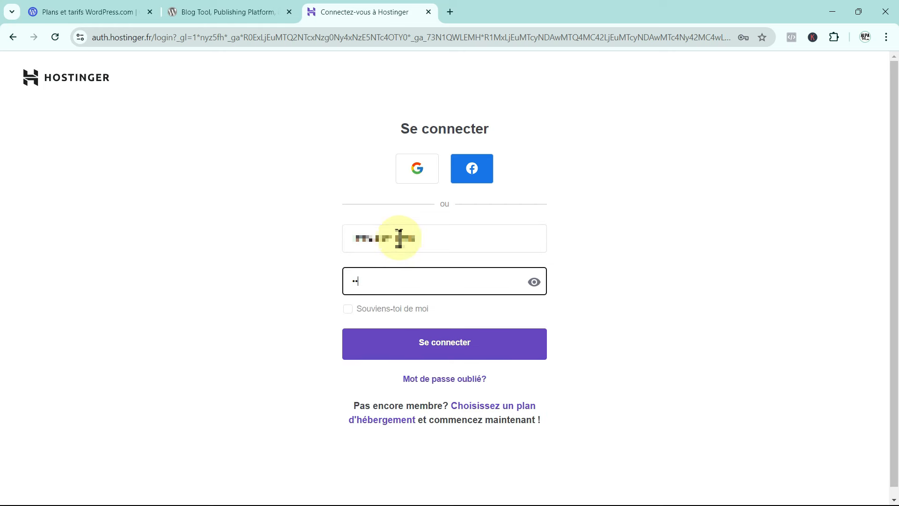
text(*****)
click(456, 342)
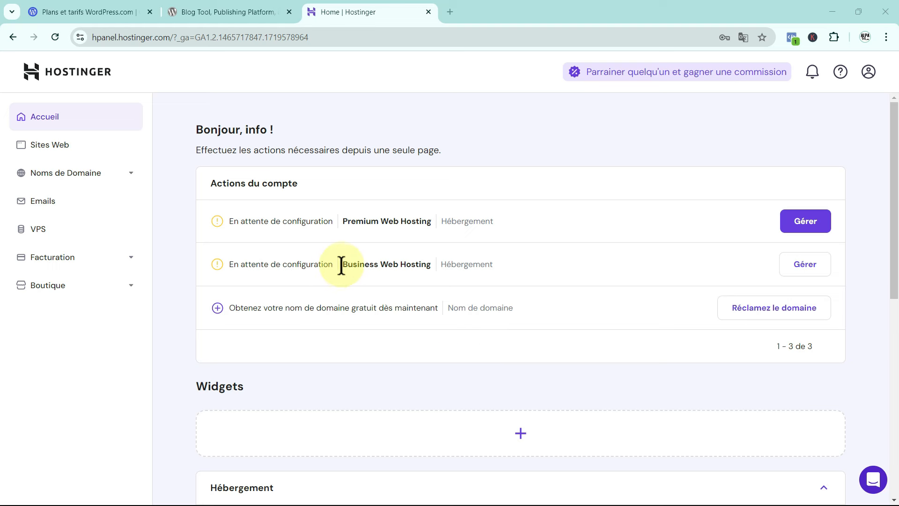
drag(344, 264, 430, 264)
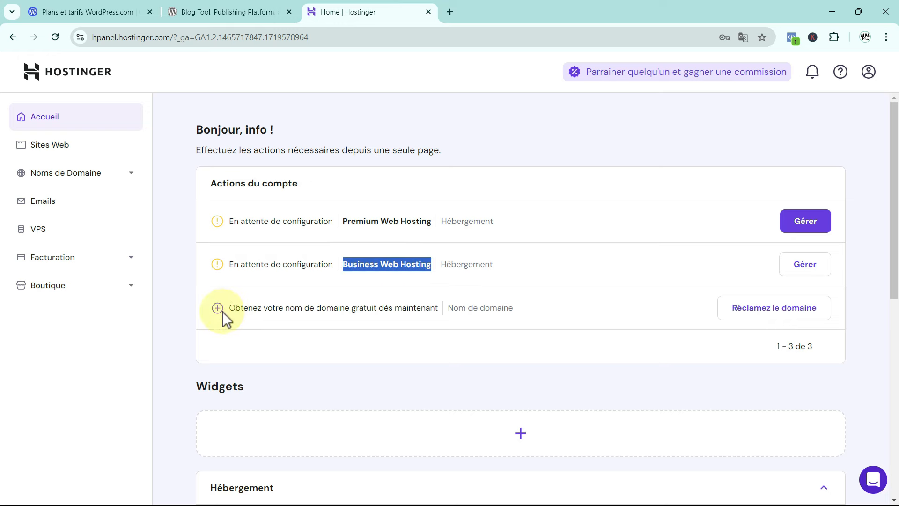
drag(230, 309, 430, 308)
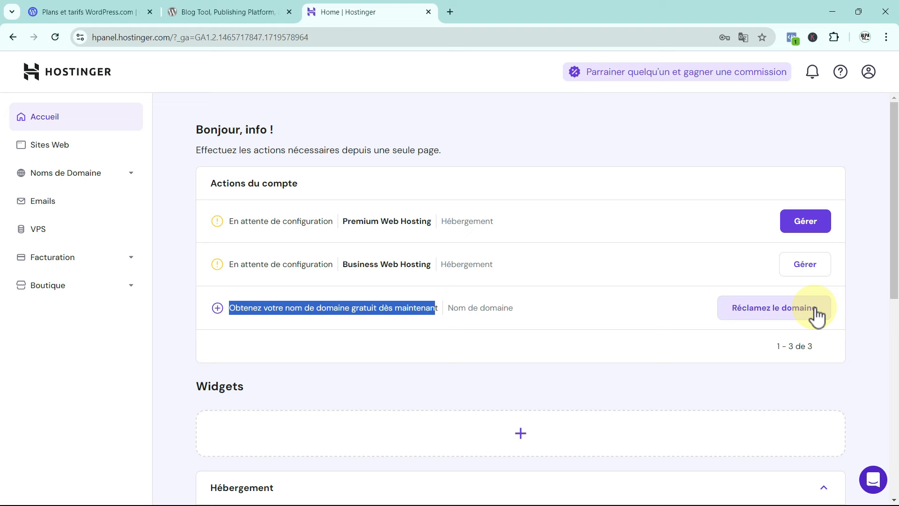
Open the free-domain claim and enter alpa14tuto with the .com extension.
click(770, 317)
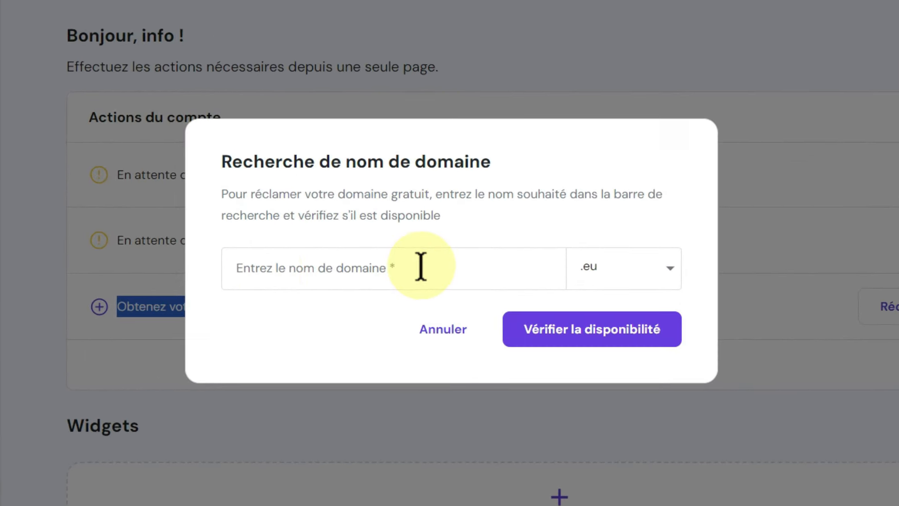
click(670, 266)
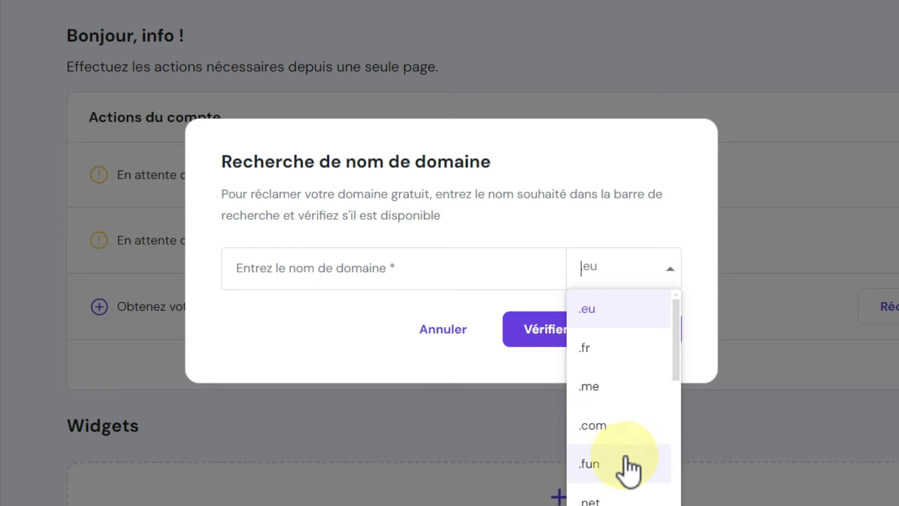
click(605, 426)
click(283, 268)
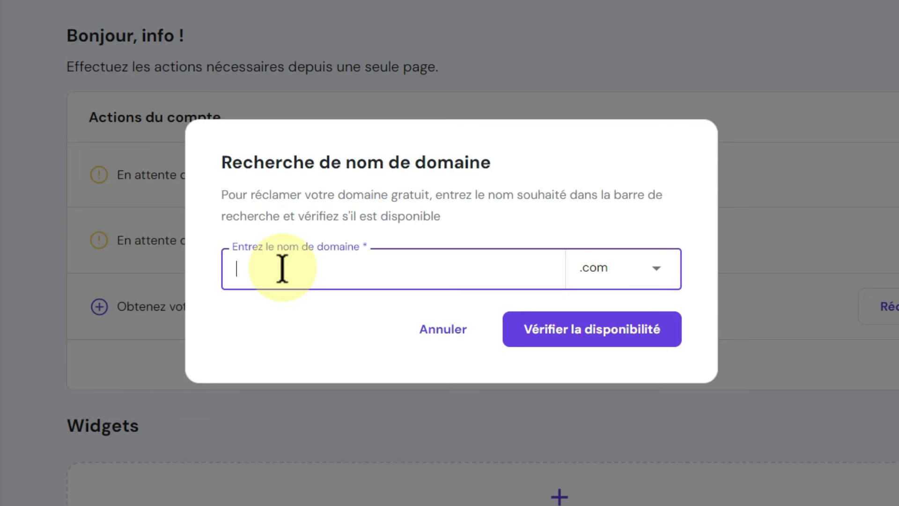
text(alpa14tuto)
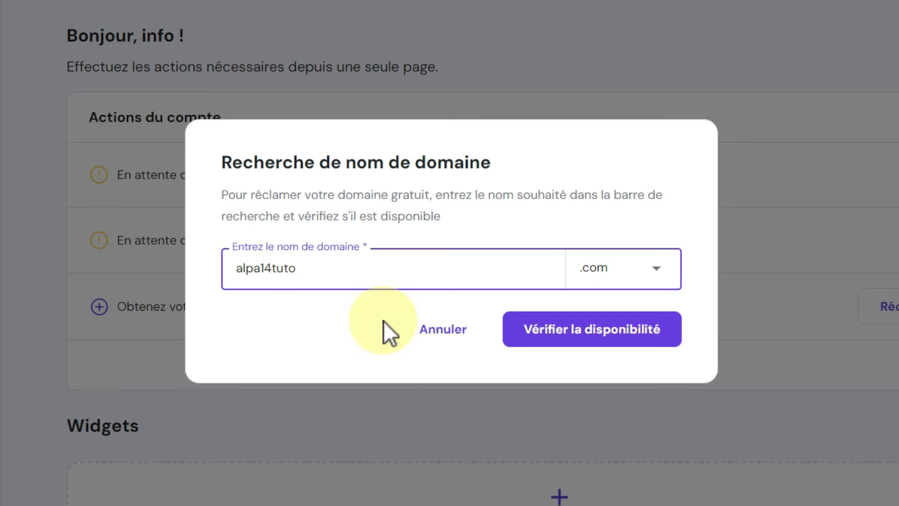
Check alpa14tuto.com availability and claim it as the free domain at 0,00 €/an.
click(576, 329)
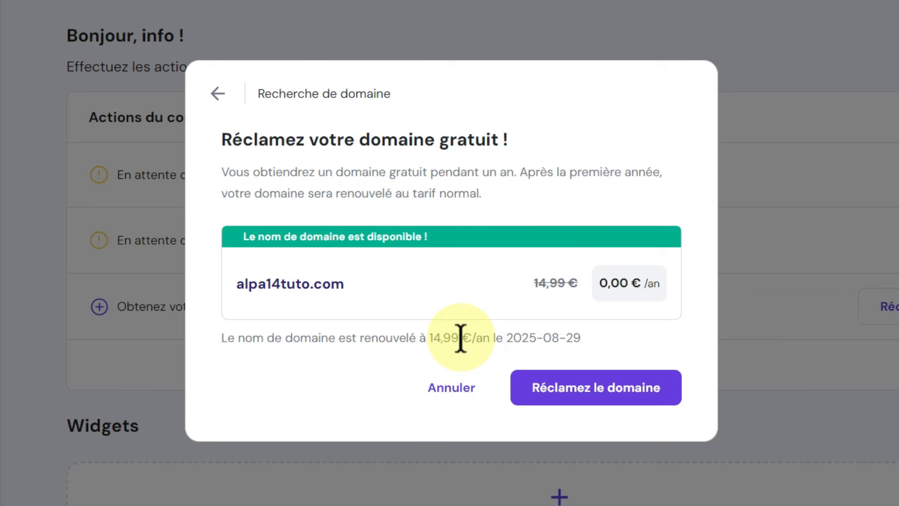
click(596, 397)
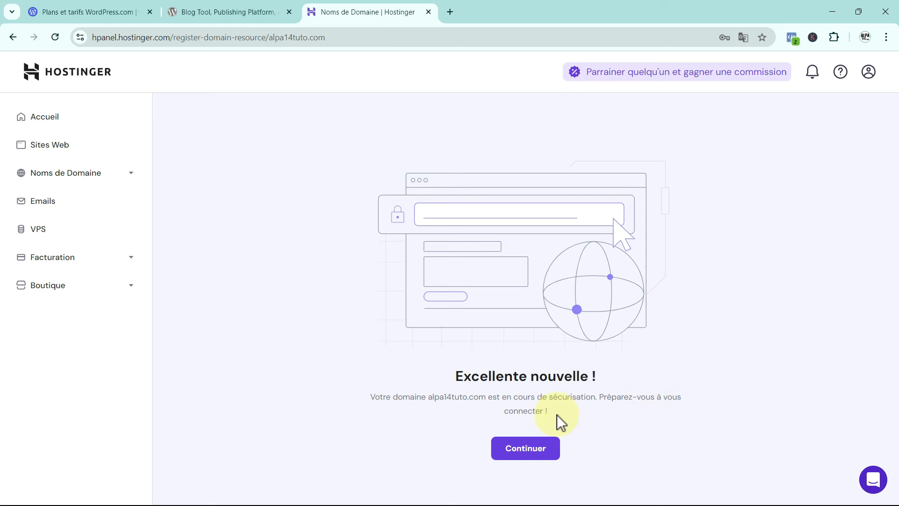
Confirm alpa14tuto.com is listed as active until 2025-08-28 in the domain portfolio, then go back to hPanel home.
click(525, 457)
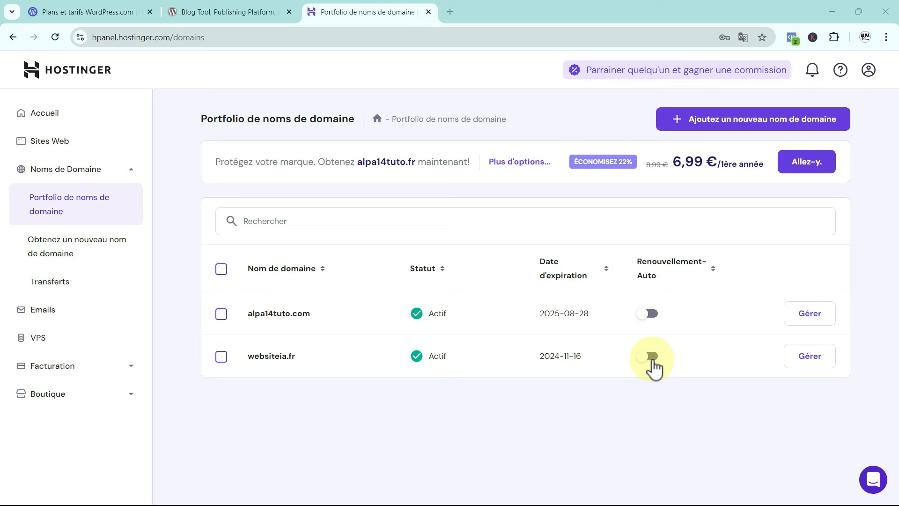
click(44, 117)
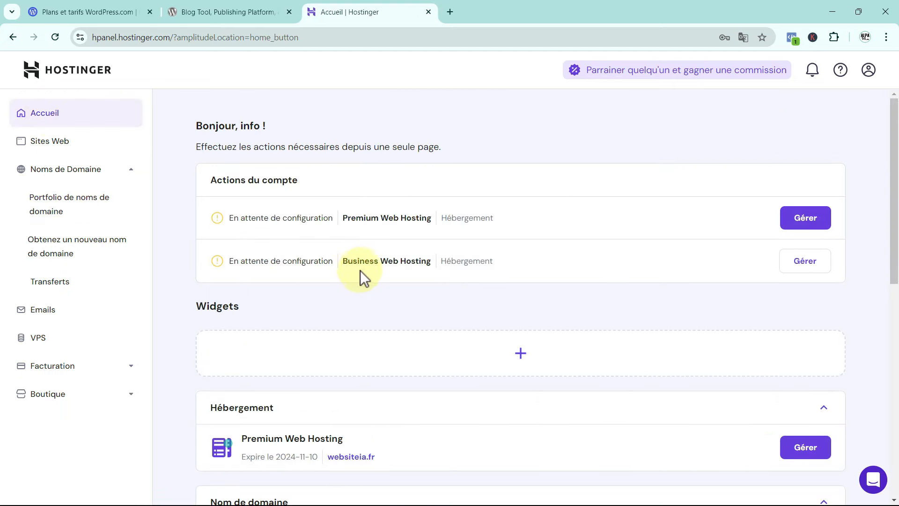
Set up Business Web Hosting as a new website ('Je vais créer un site web') built with WordPress.
click(806, 264)
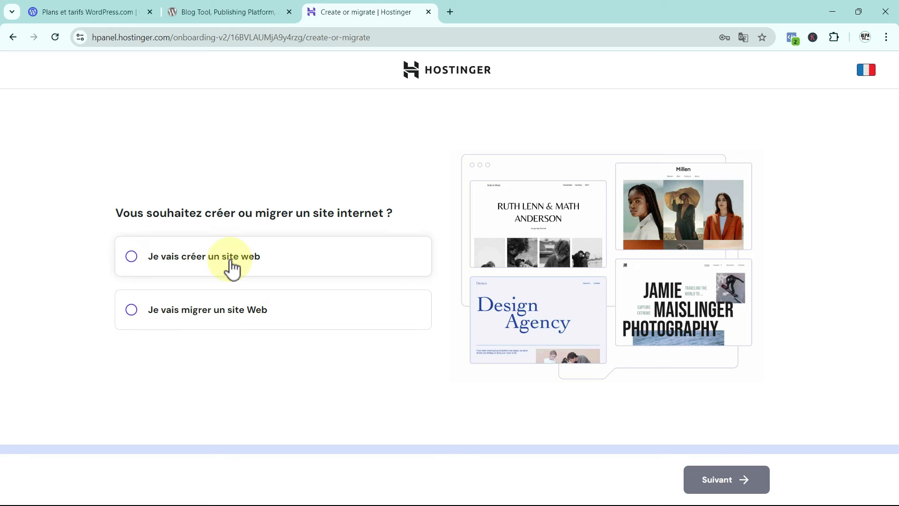
click(132, 256)
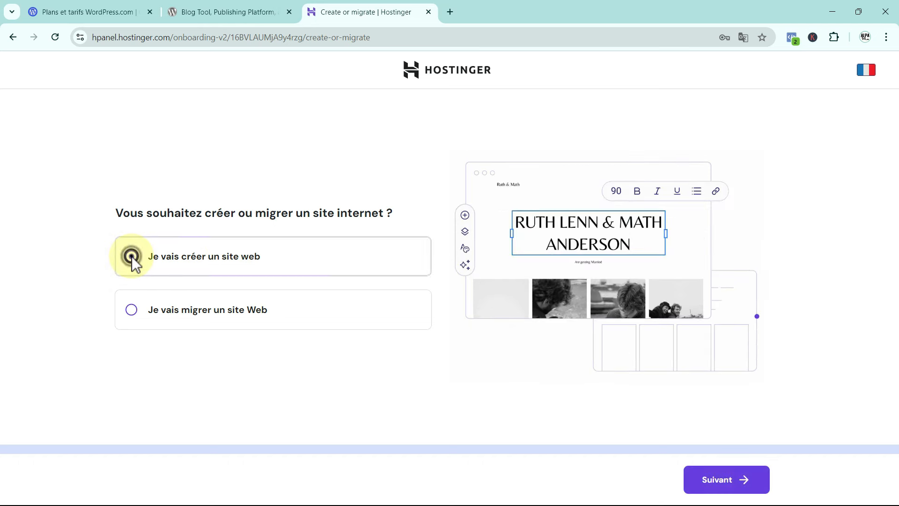
click(726, 482)
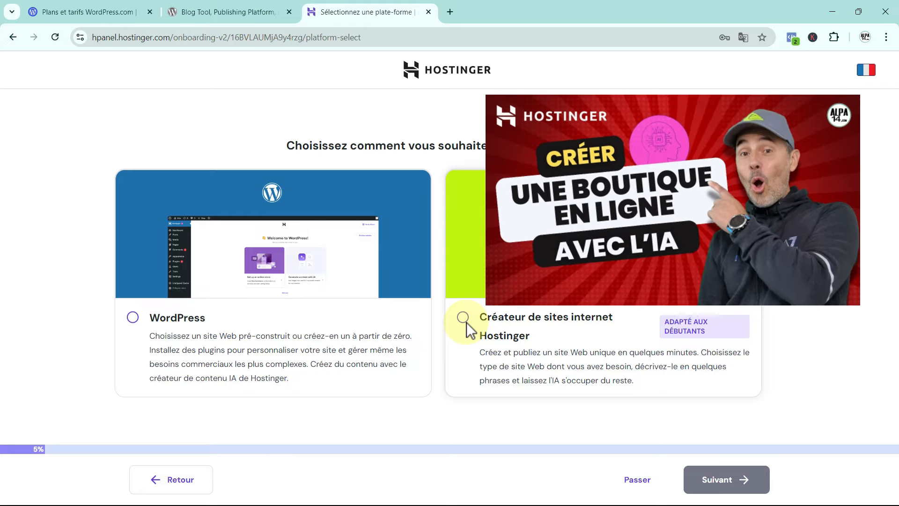
click(133, 318)
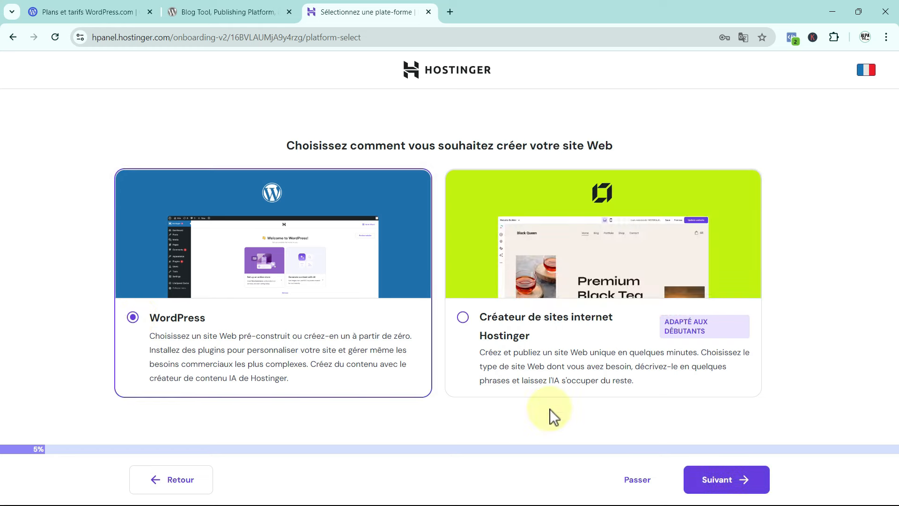
Advance to the WordPress admin credentials step in Français (France) and select the administrator password field.
click(741, 475)
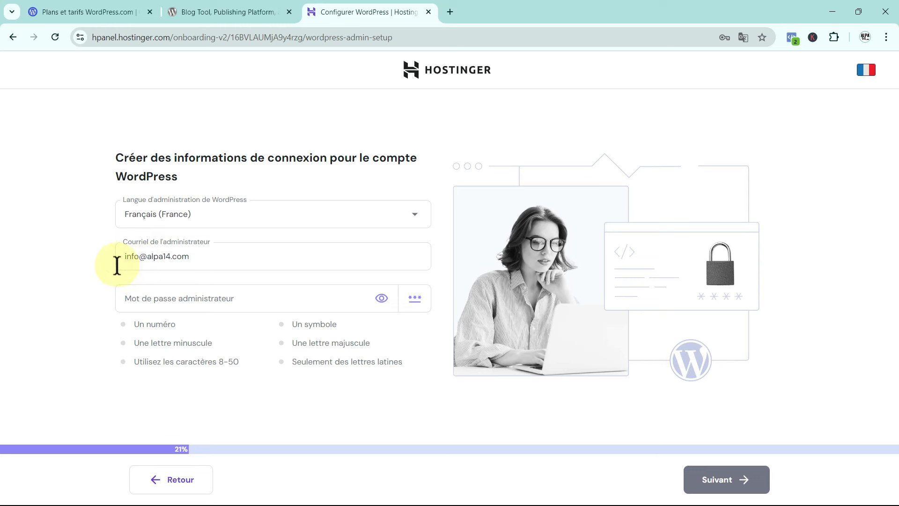
click(149, 299)
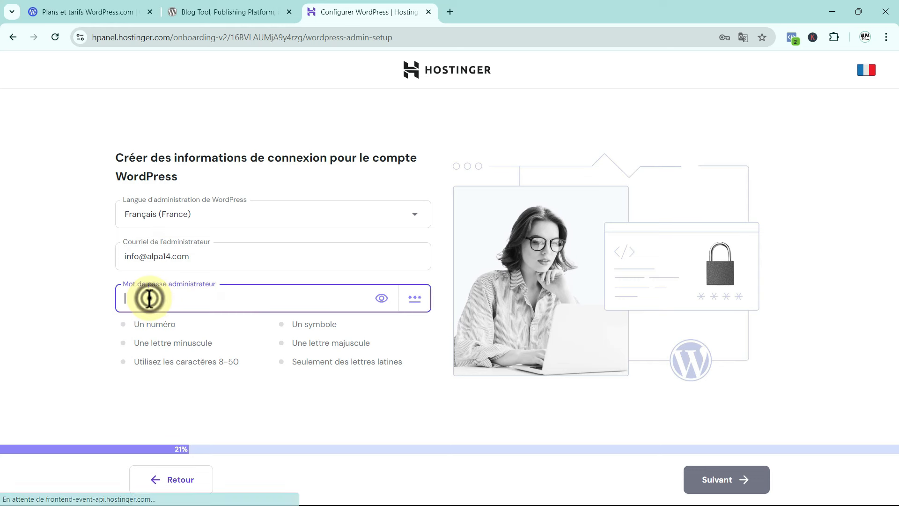
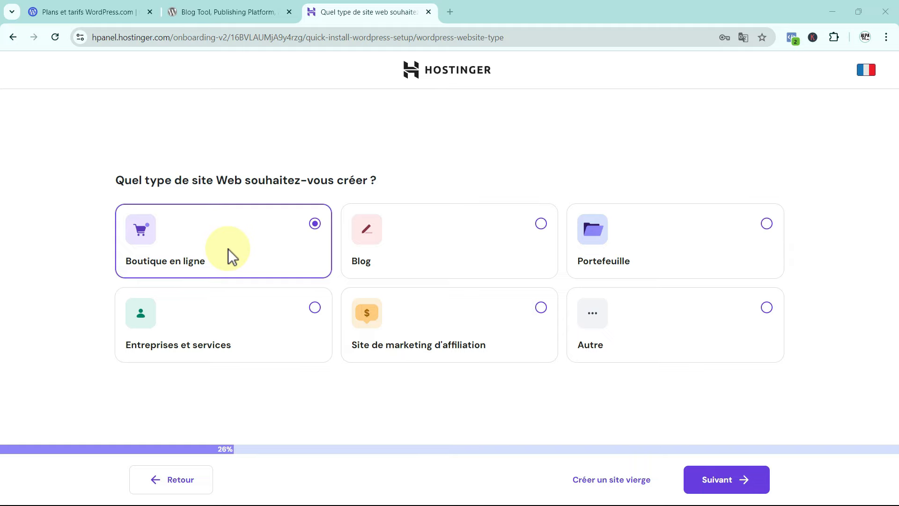
Advance to the pre-built online store templates step and browse cards such as Party Wears.
click(727, 481)
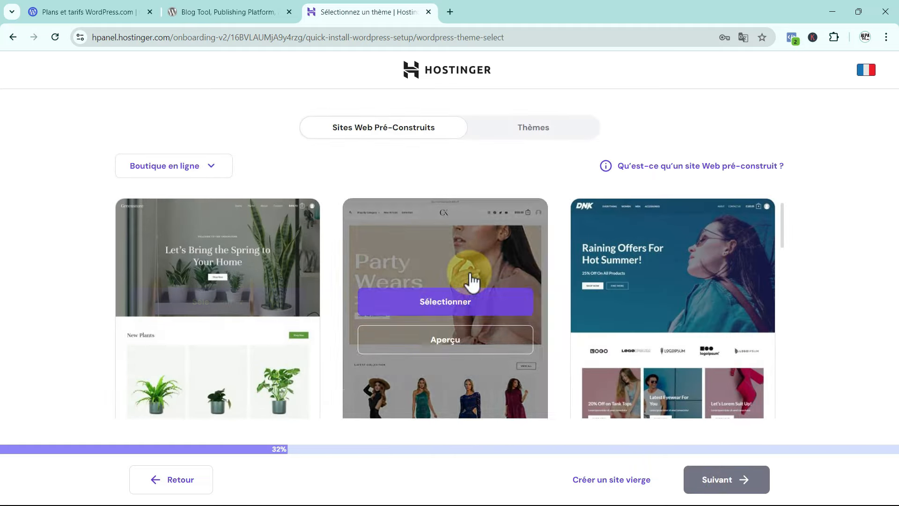
scroll(431, 288, down, 3)
scroll(670, 291, down, 2)
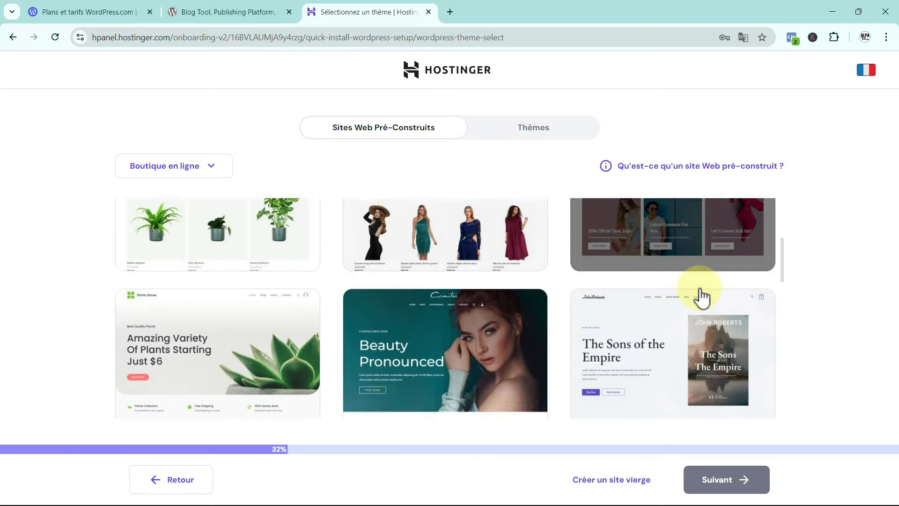
scroll(593, 365, down, 9)
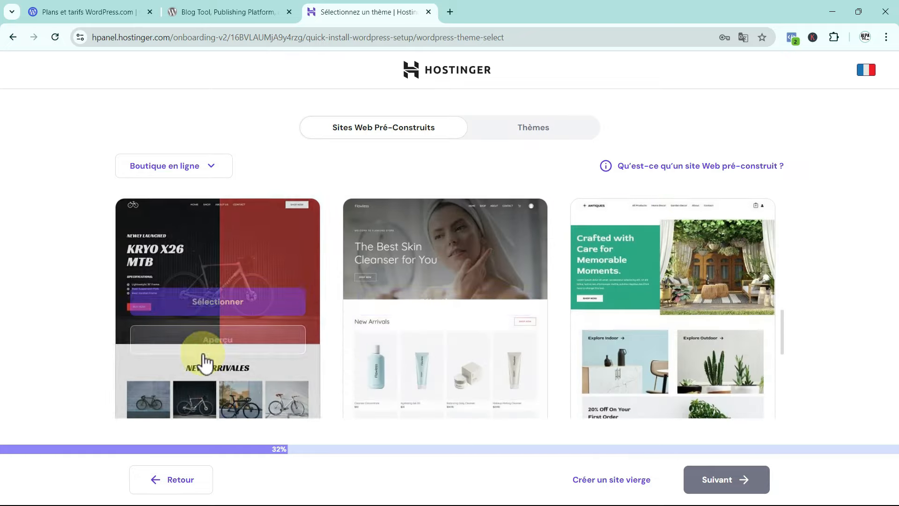
scroll(743, 364, up, 6)
scroll(508, 358, up, 5)
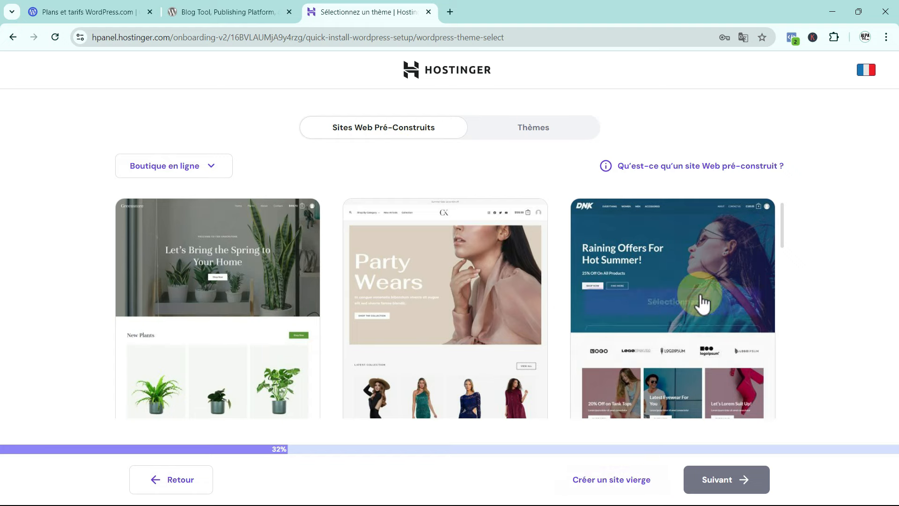
mouse_move(667, 176)
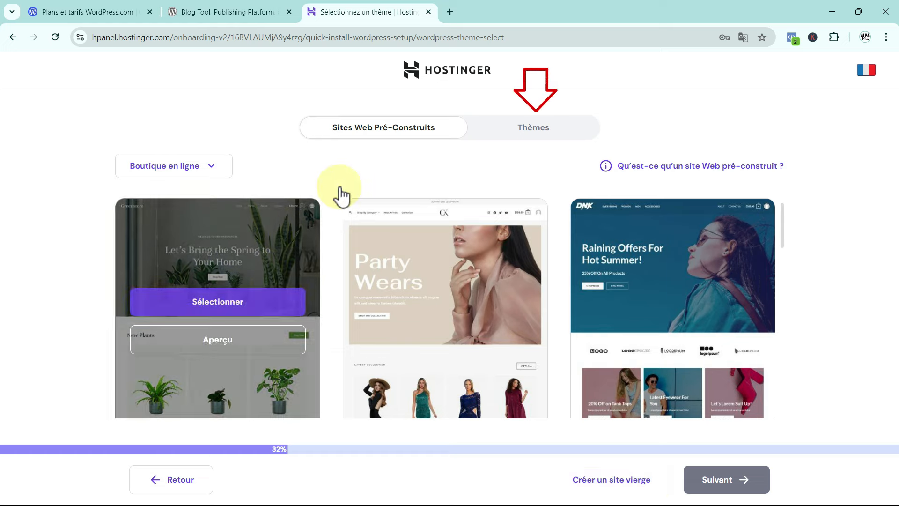
Select the Astra theme, then browse store templates like Beauty Pronounced and The Sons of the Empire.
click(521, 127)
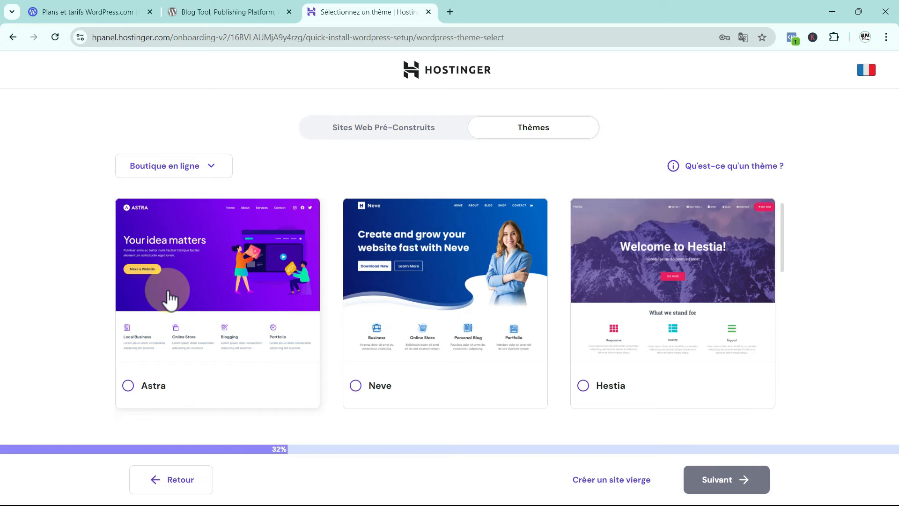
click(129, 385)
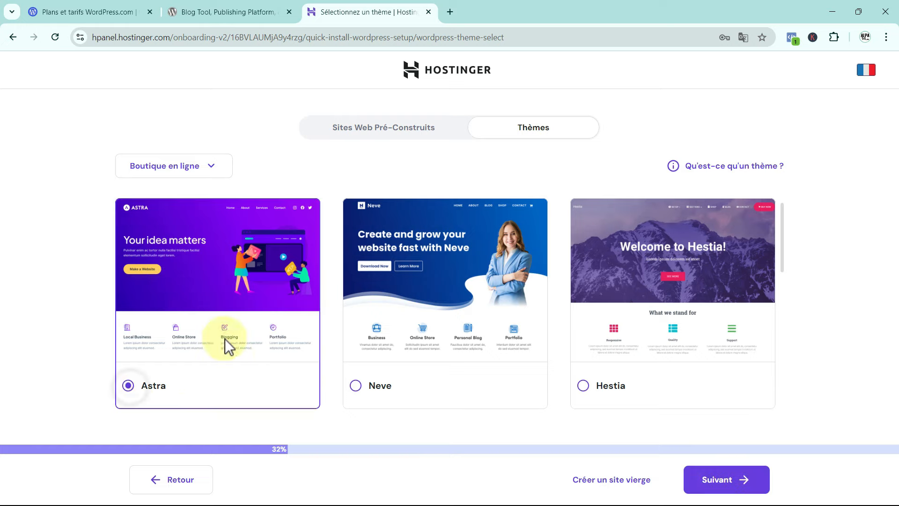
click(377, 129)
mouse_move(234, 241)
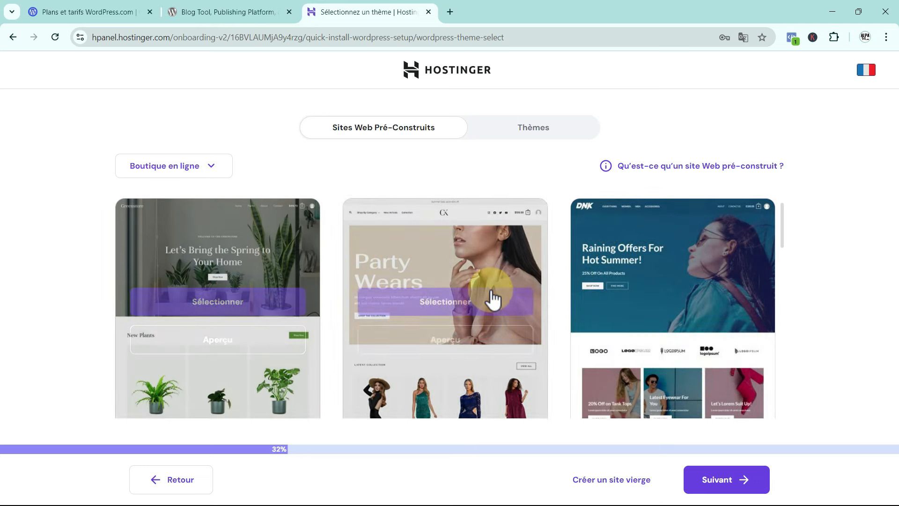
mouse_move(639, 309)
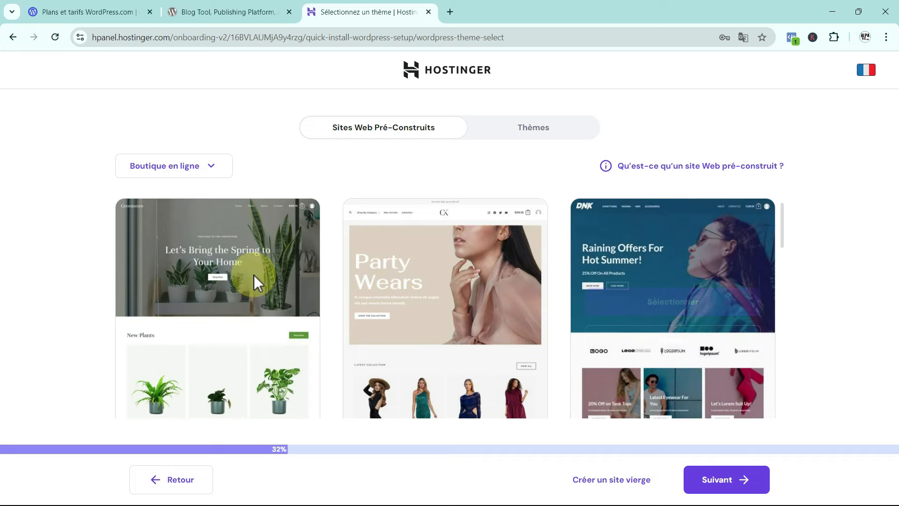
scroll(251, 288, down, 3)
scroll(566, 328, down, 2)
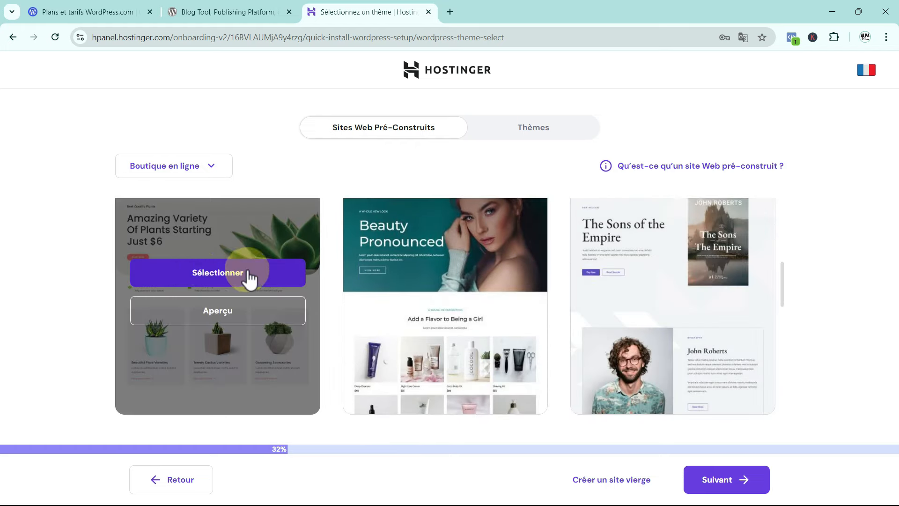
Preview the Simply Natural plant-store template.
click(215, 311)
scroll(355, 284, down, 10)
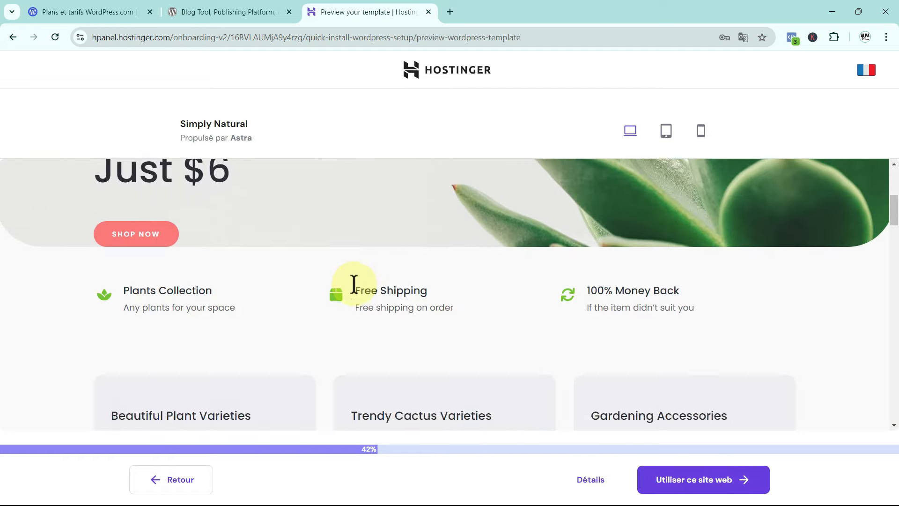
scroll(354, 284, down, 3)
scroll(355, 284, up, 10)
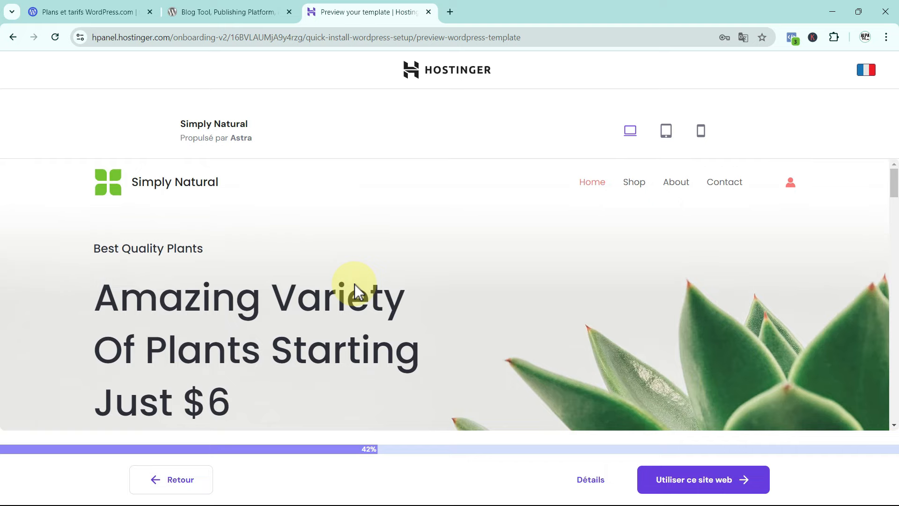
Return to the template list and select the Simply Natural plant-store template.
click(15, 40)
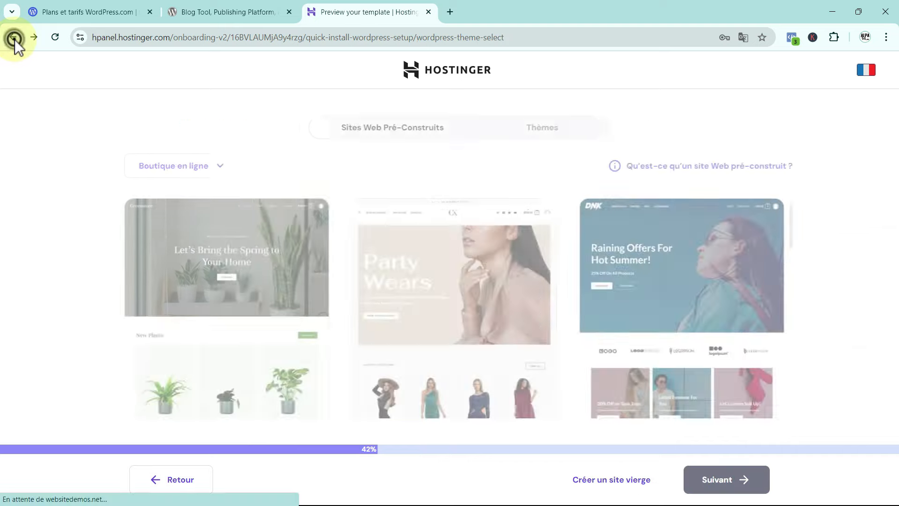
scroll(180, 206, down, 5)
scroll(184, 214, down, 3)
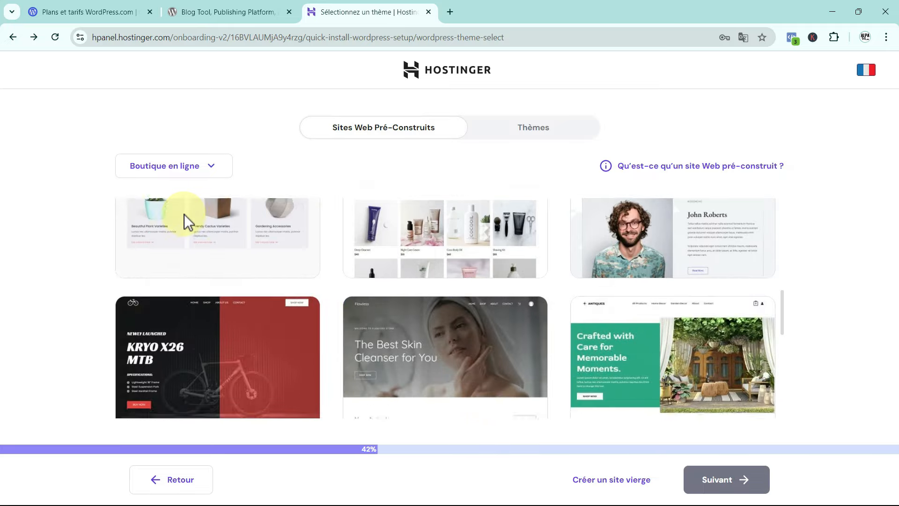
scroll(184, 215, up, 2)
mouse_move(215, 275)
scroll(225, 299, up, 1)
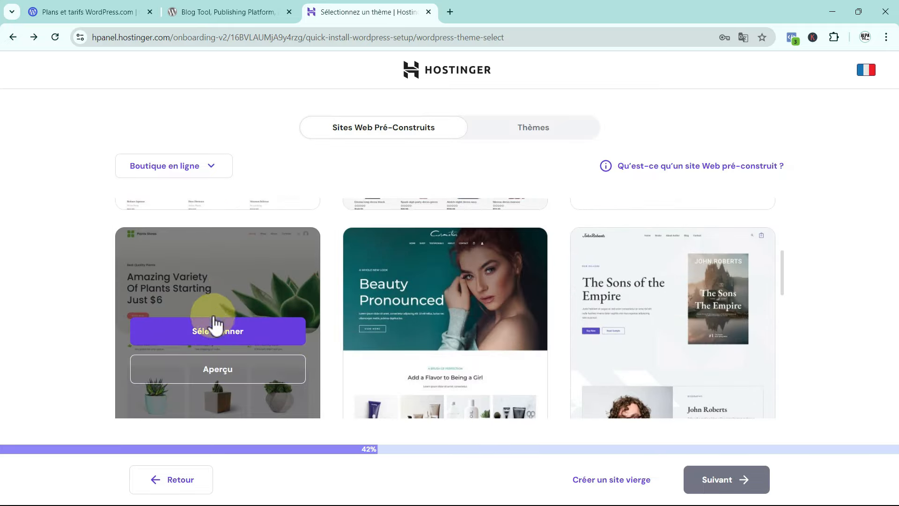
click(215, 326)
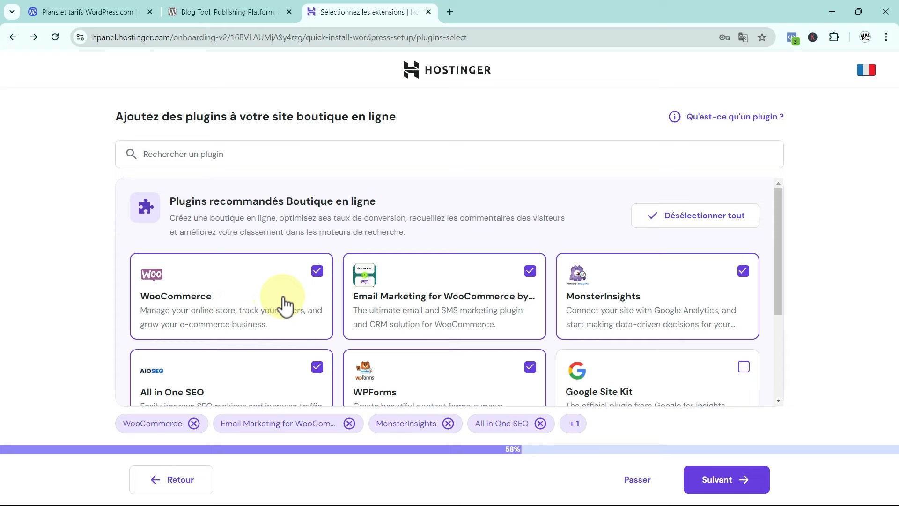
Uncheck Email Marketing, MonsterInsights, WPForms and All in One SEO, keeping only WooCommerce, and continue.
scroll(281, 302, down, 1)
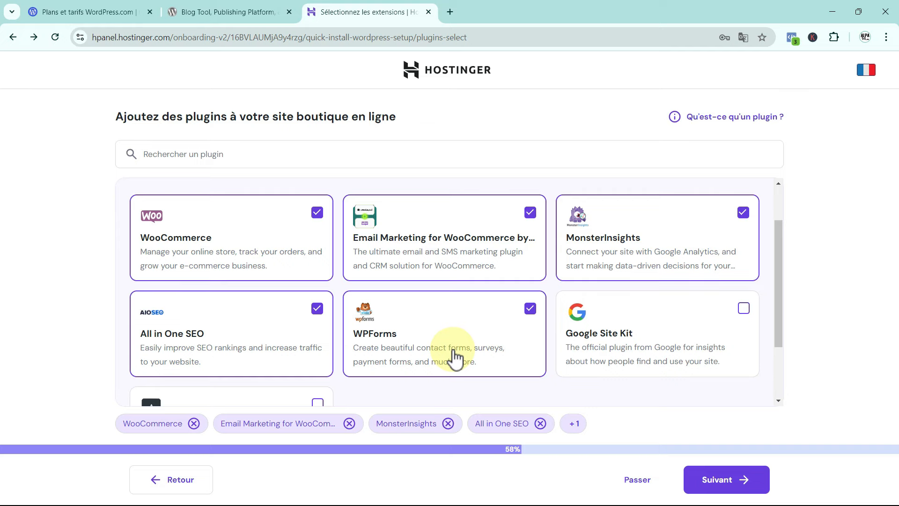
scroll(674, 339, down, 2)
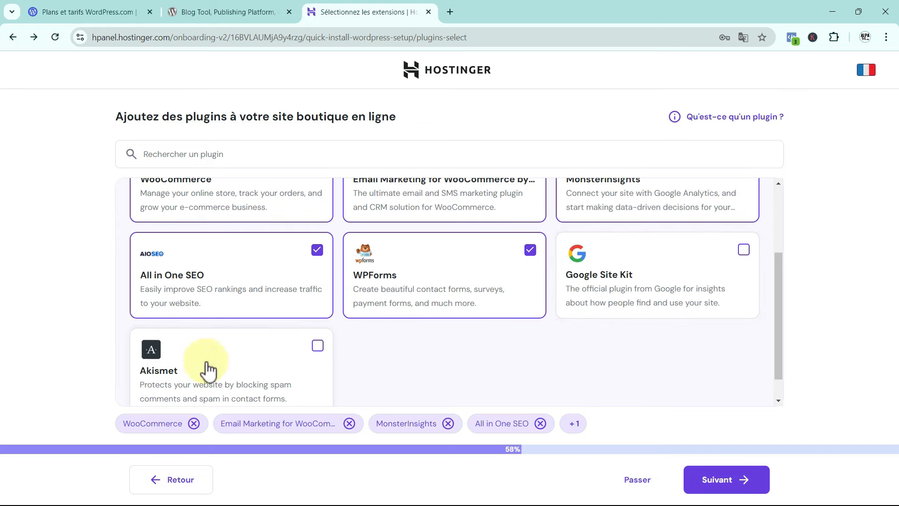
scroll(668, 325, up, 4)
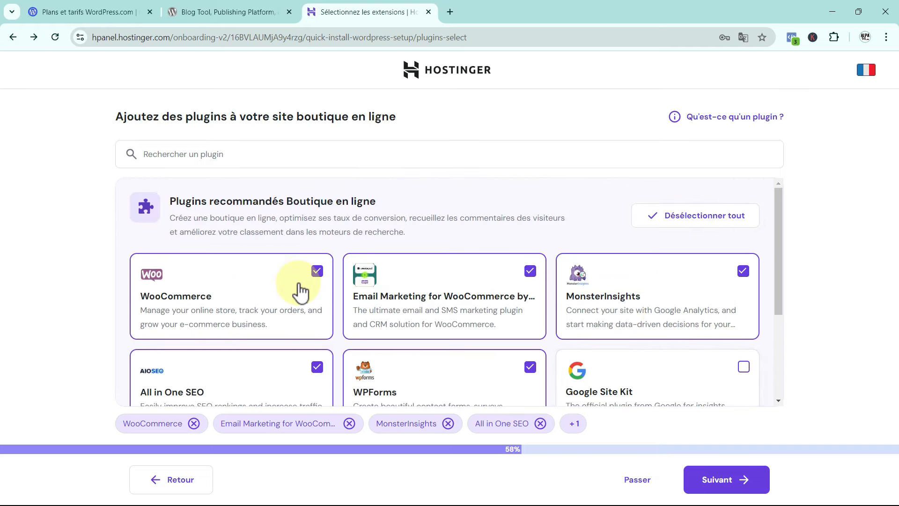
scroll(486, 341, down, 2)
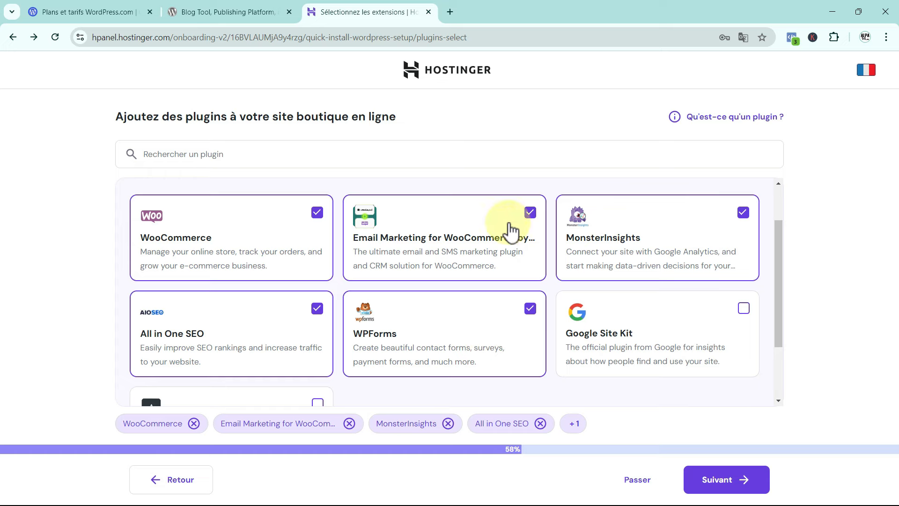
click(529, 213)
click(742, 213)
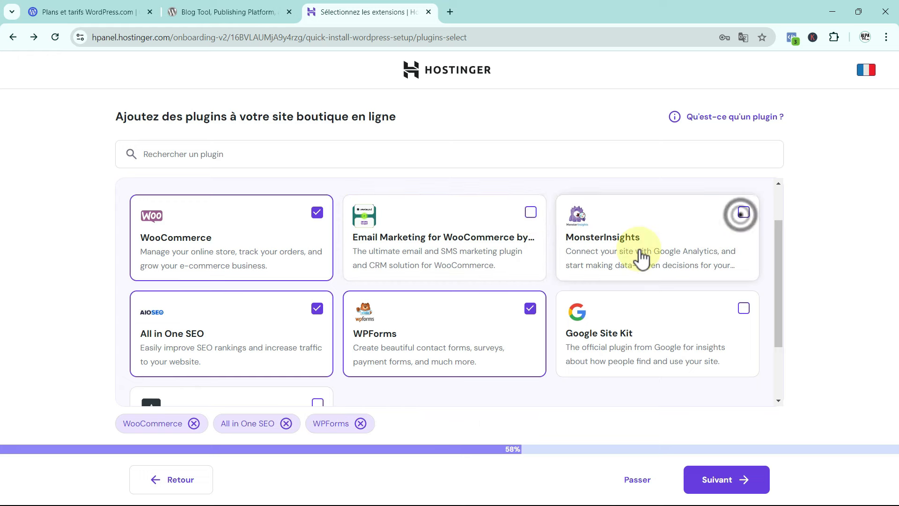
click(530, 308)
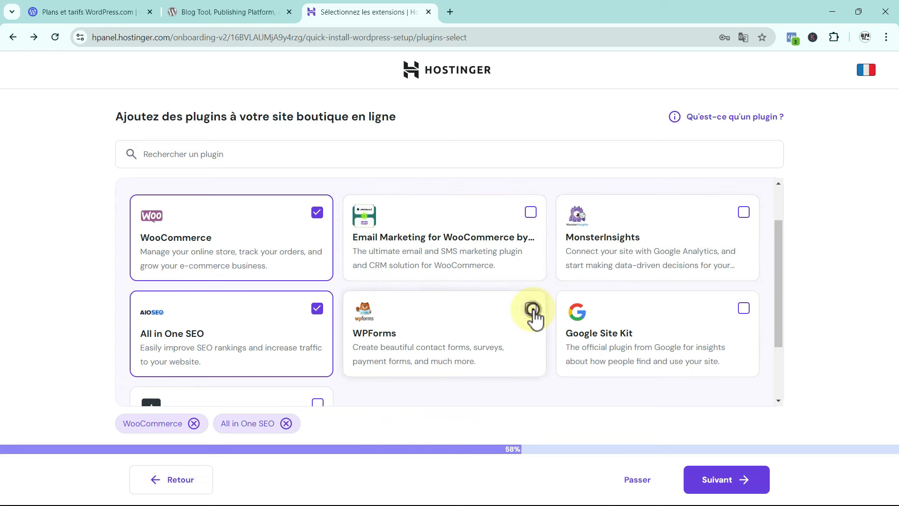
click(328, 310)
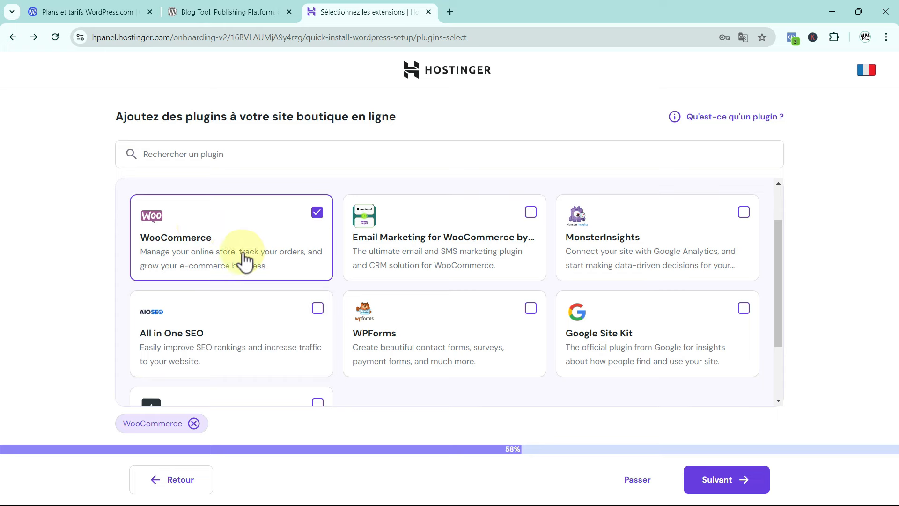
scroll(519, 314, down, 2)
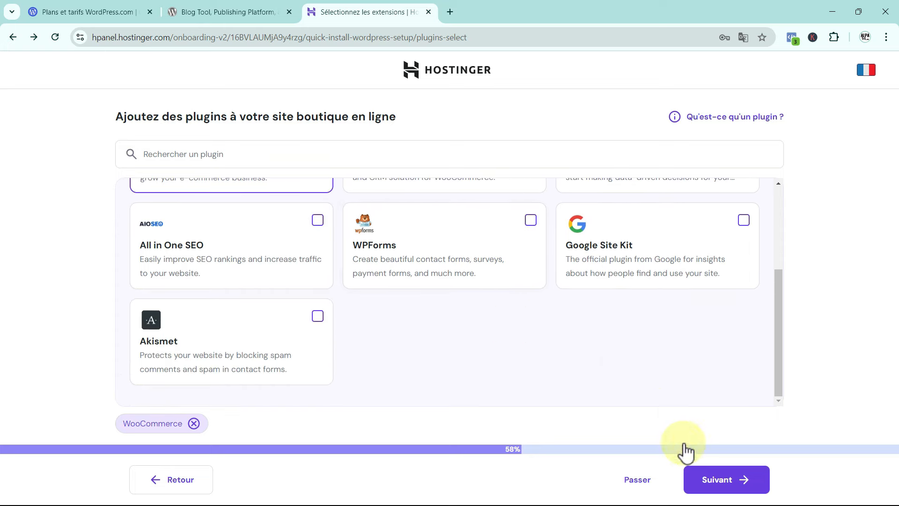
click(722, 480)
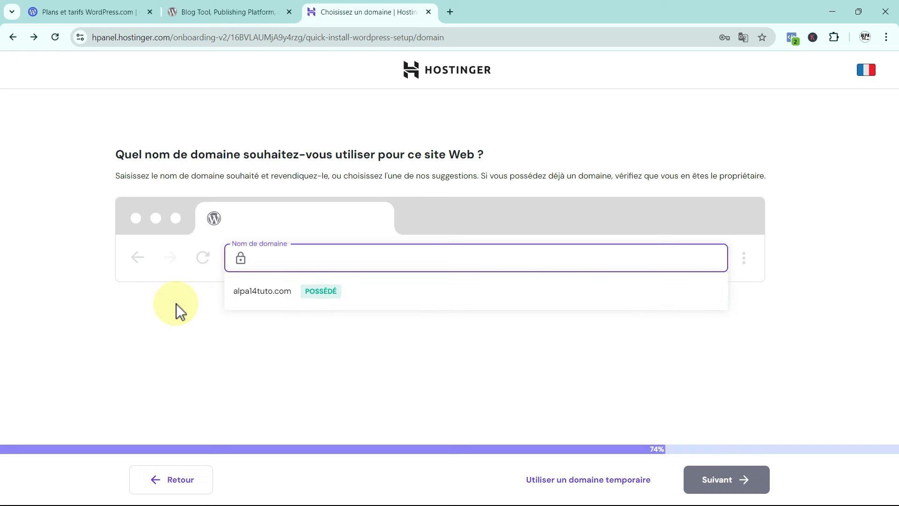
Use the already-owned domain alpa14tuto.com for the site and continue.
click(262, 294)
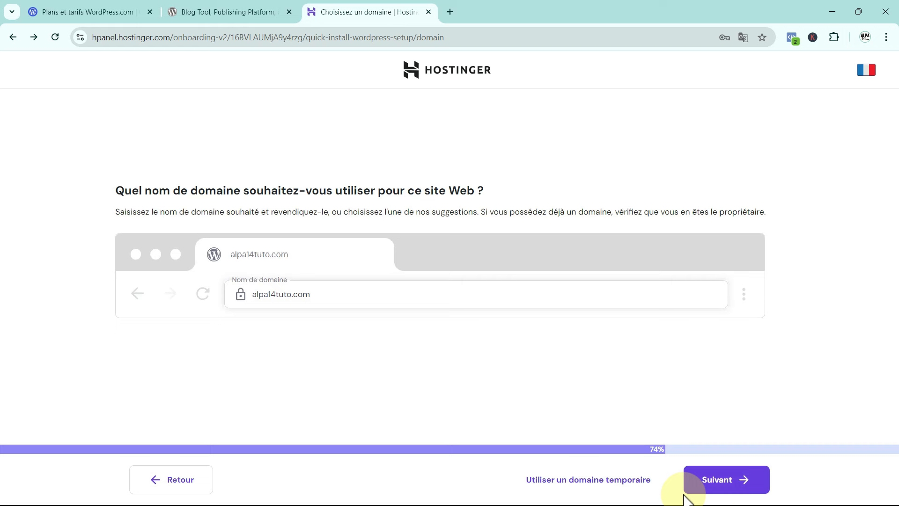
click(734, 480)
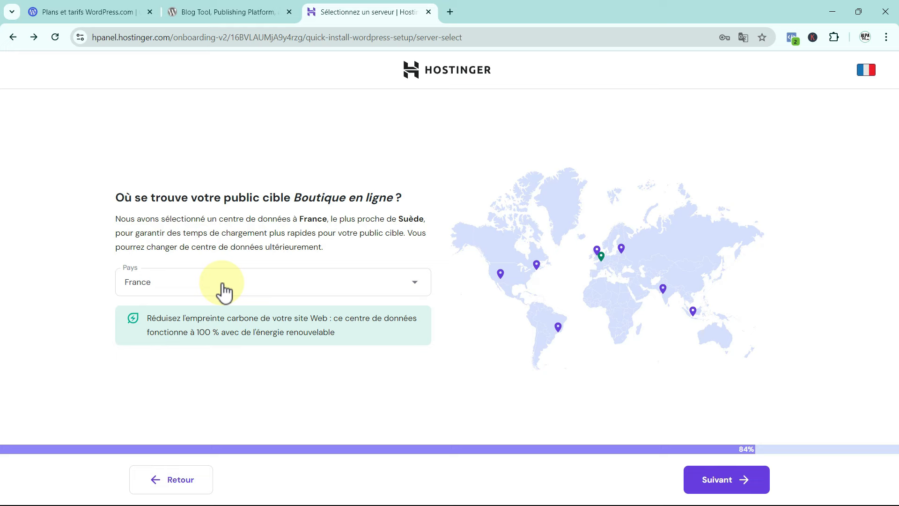
Keep the France data centre as server location and finish the site setup.
click(734, 483)
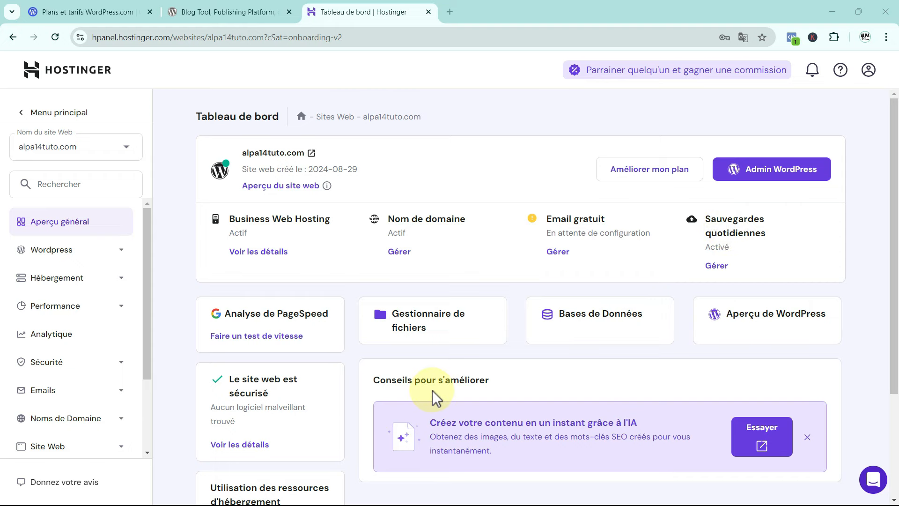
Scroll the alpa14tuto.com dashboard to confirm PageSpeed 100 and the free email as active.
scroll(432, 389, down, 1)
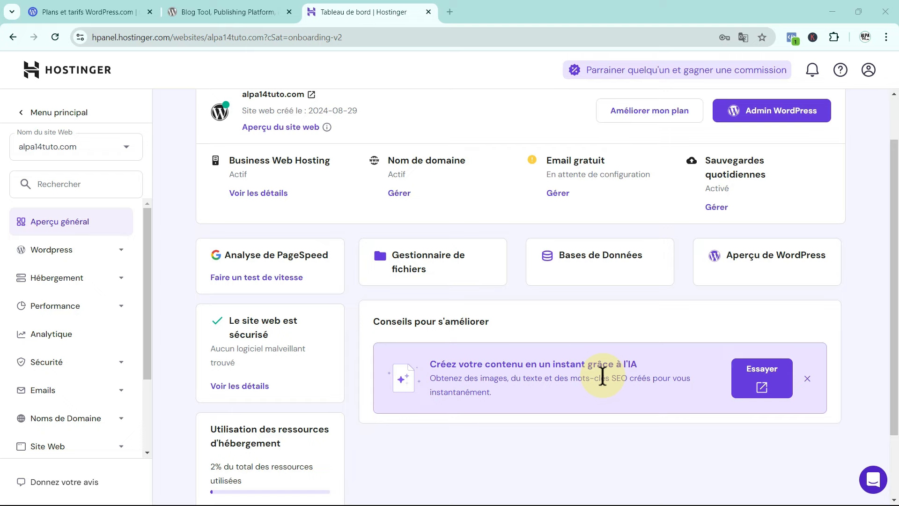
scroll(602, 377, up, 2)
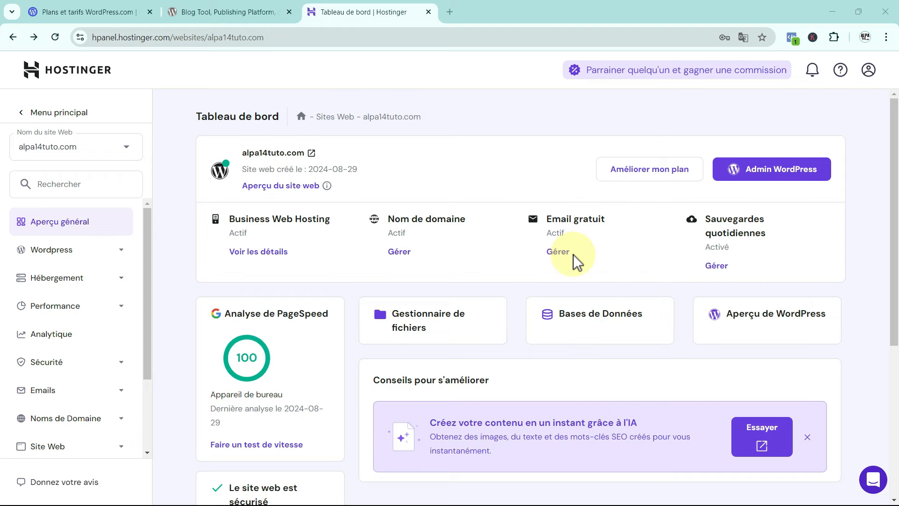
Open the email plans and compare storage: 1 Go Free, 10 Go Business Starter, 50 Go Business Premium.
click(556, 256)
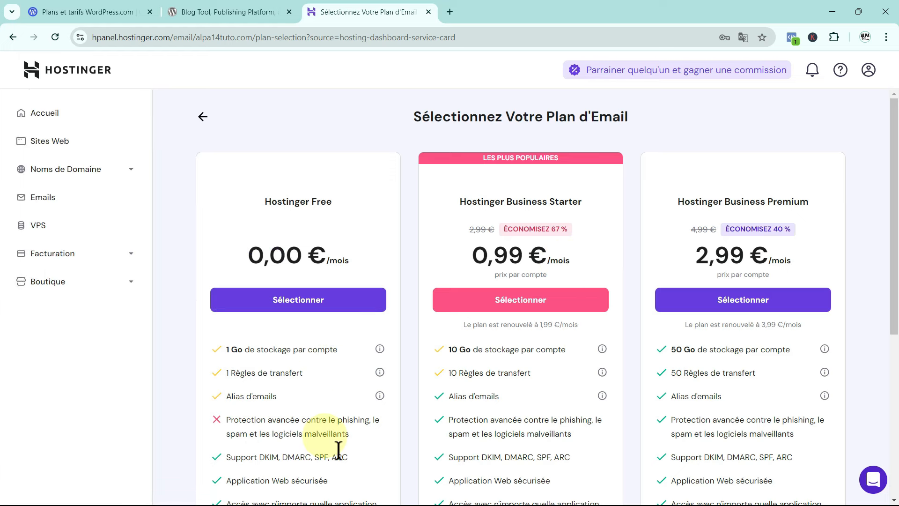
scroll(309, 353, down, 1)
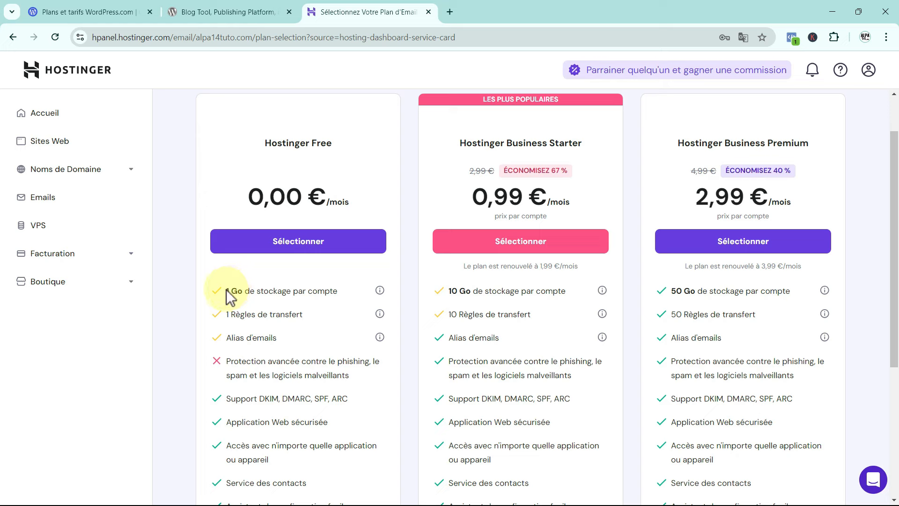
drag(227, 290, 291, 291)
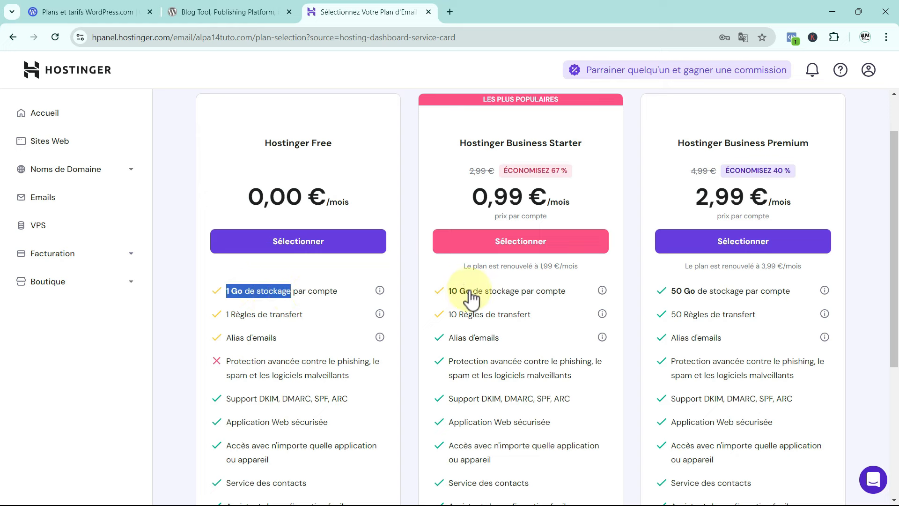
drag(448, 290, 465, 291)
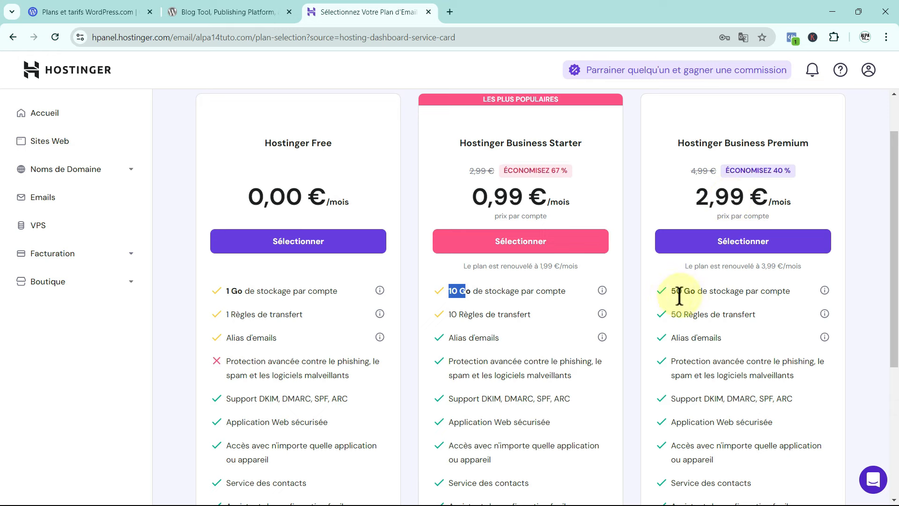
drag(670, 291, 696, 291)
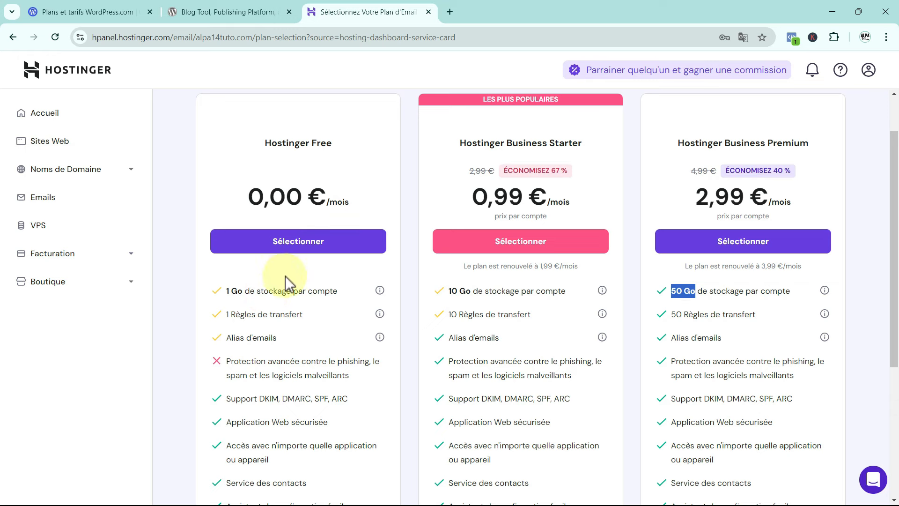
Choose the free Hostinger email plan and enter account name 'info' with a mailbox password.
click(298, 249)
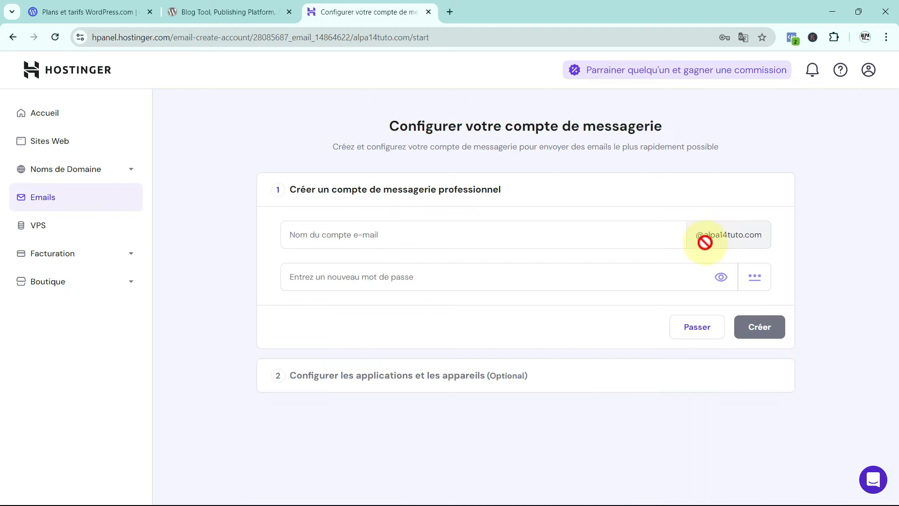
click(403, 235)
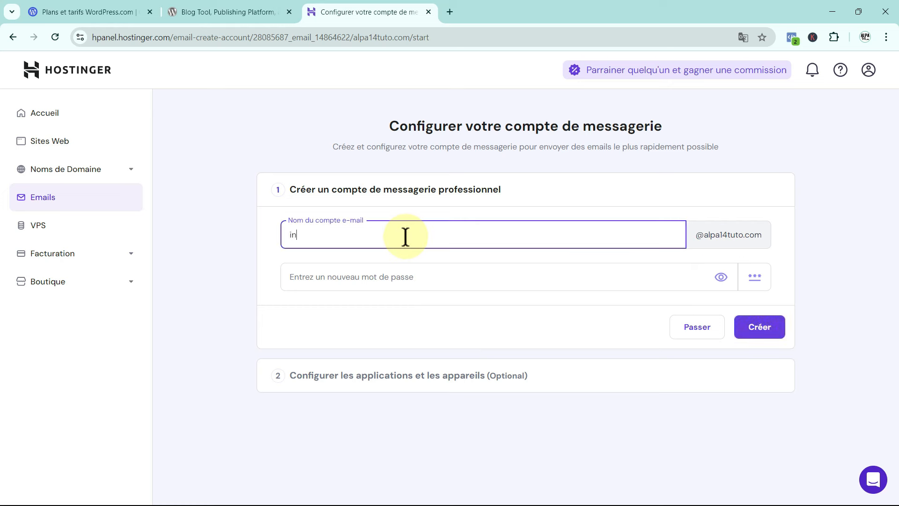
click(308, 281)
text(•••••)
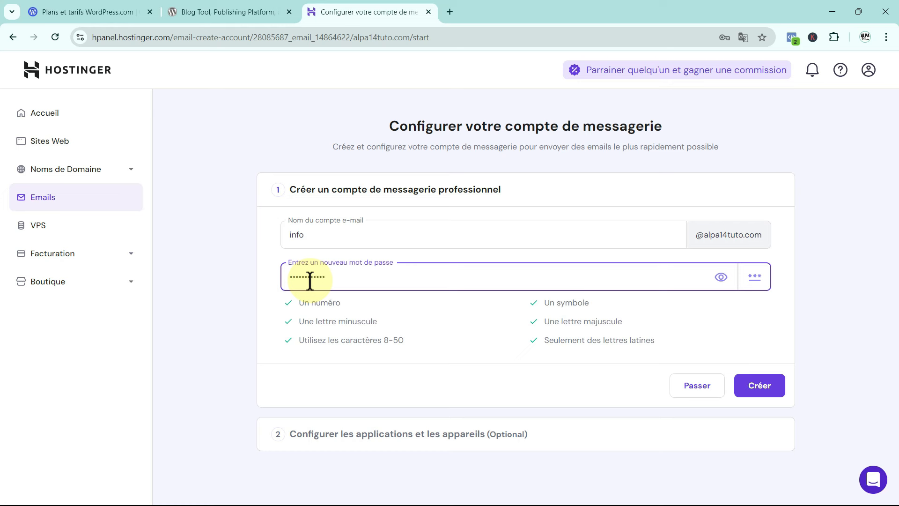
Create the mailbox and show its Outlook setup instructions under recommended applications.
click(758, 385)
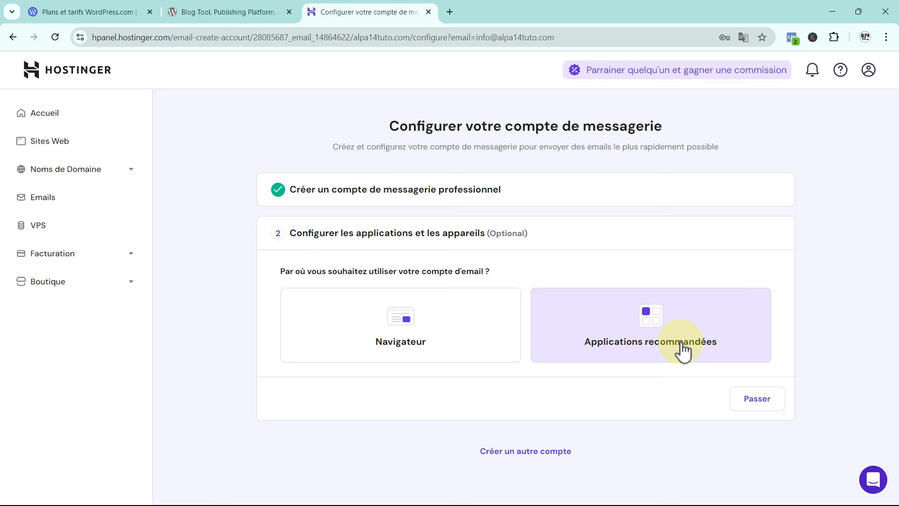
click(659, 325)
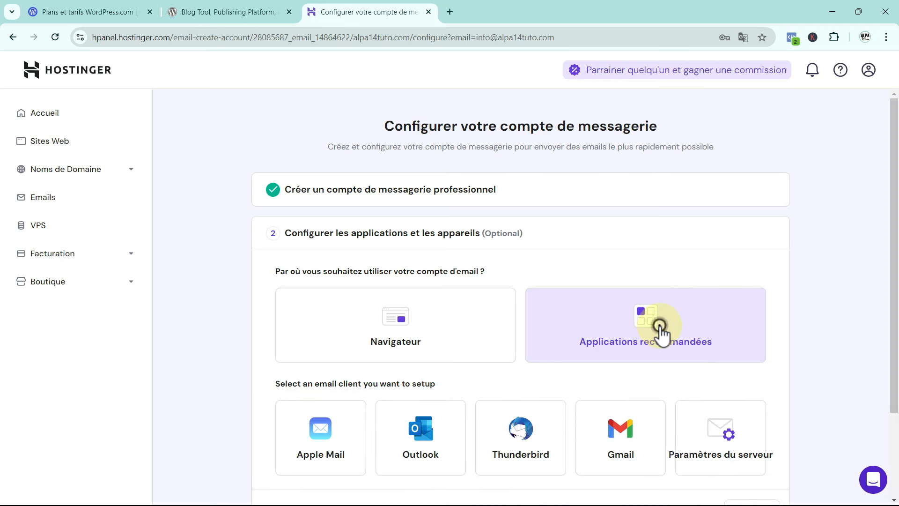
scroll(660, 328, down, 3)
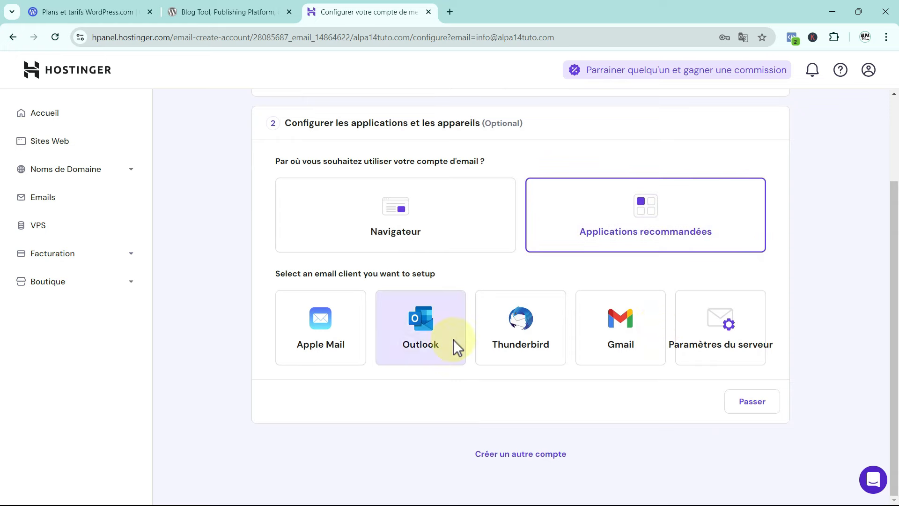
click(425, 335)
Review the Outlook IMAP/SMTP details, highlighting the account address and its domain part.
scroll(429, 337, down, 4)
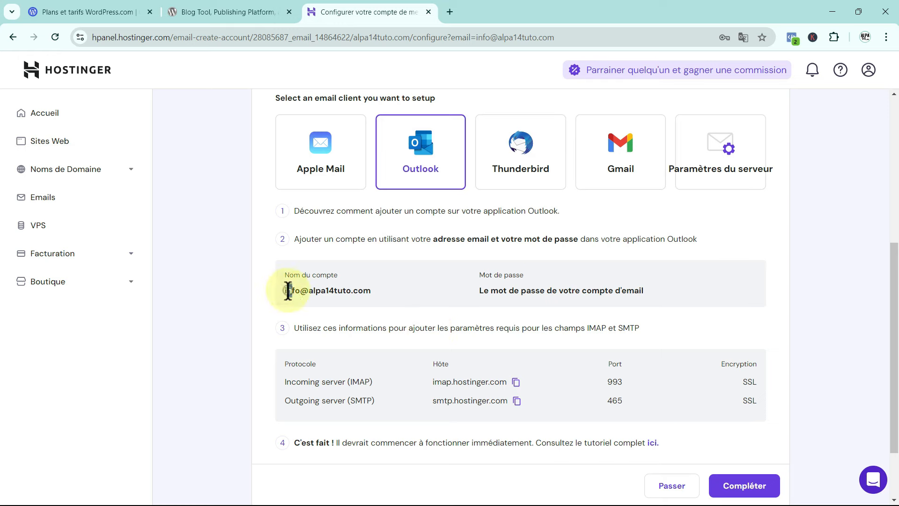
drag(287, 290, 350, 296)
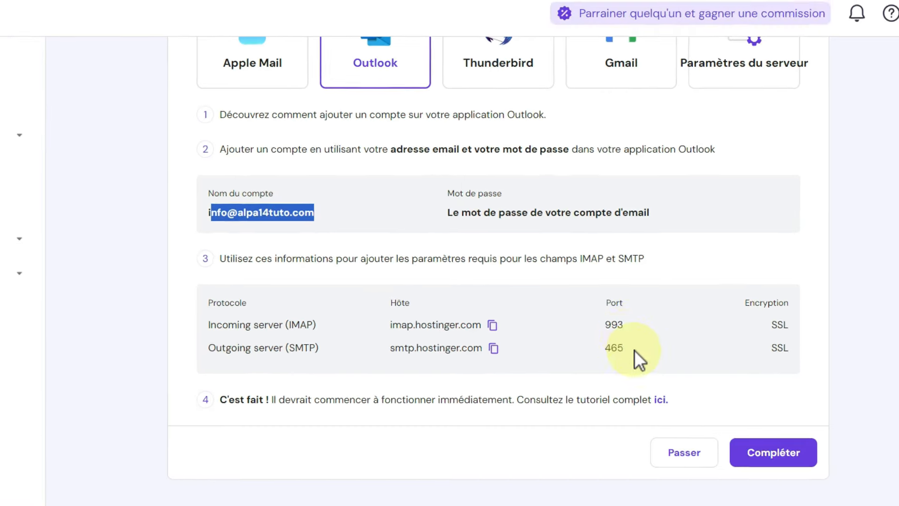
scroll(608, 350, up, 2)
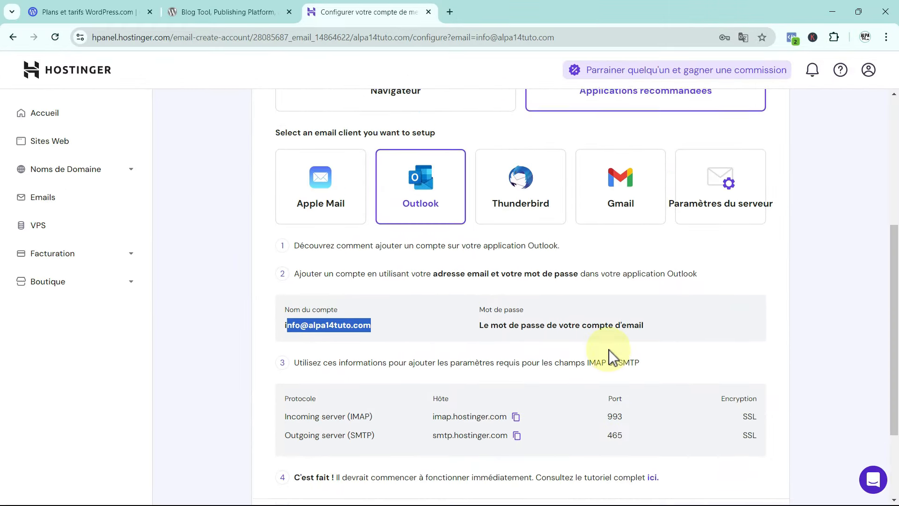
scroll(609, 350, up, 4)
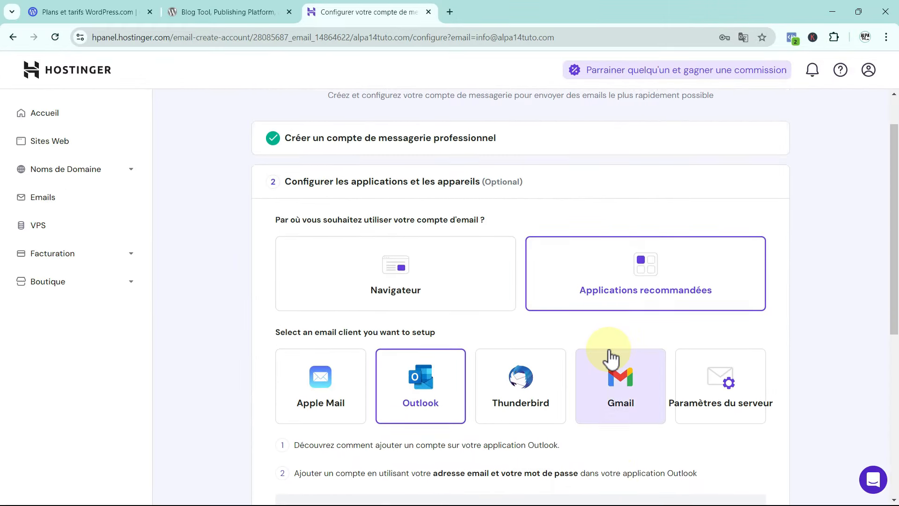
scroll(609, 356, down, 6)
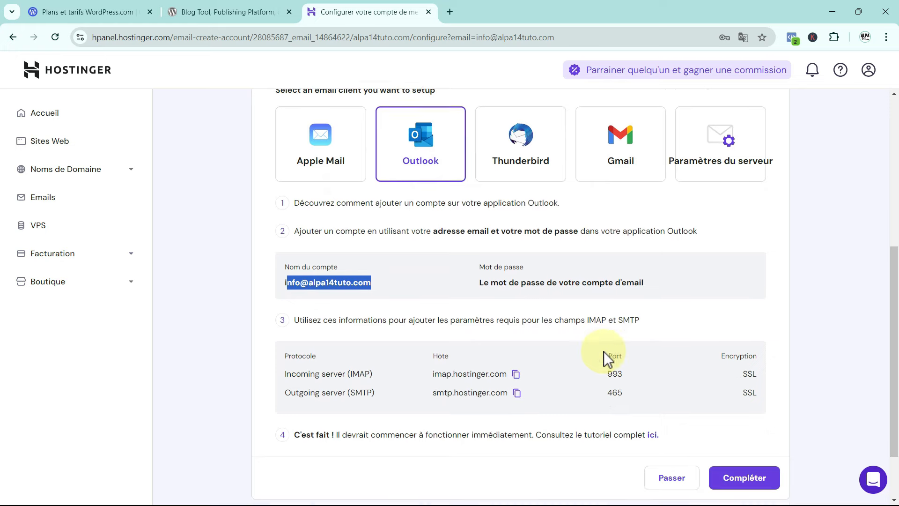
scroll(603, 351, up, 1)
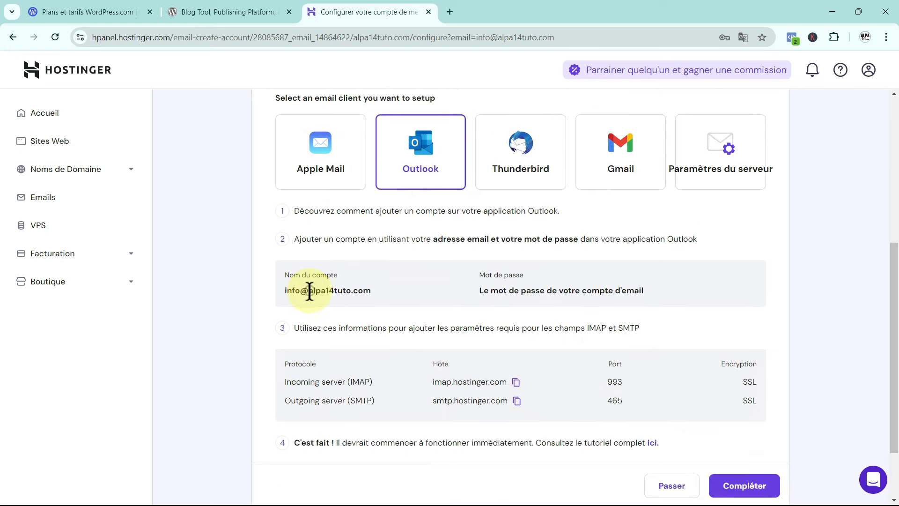
drag(309, 291, 373, 290)
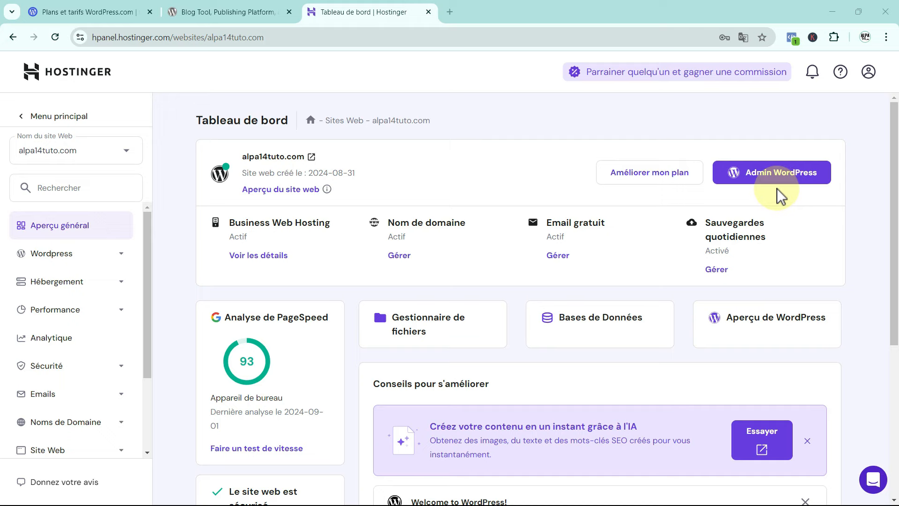
Open the alpa14tuto.com WordPress admin from hPanel and select the site address in the URL bar.
click(762, 177)
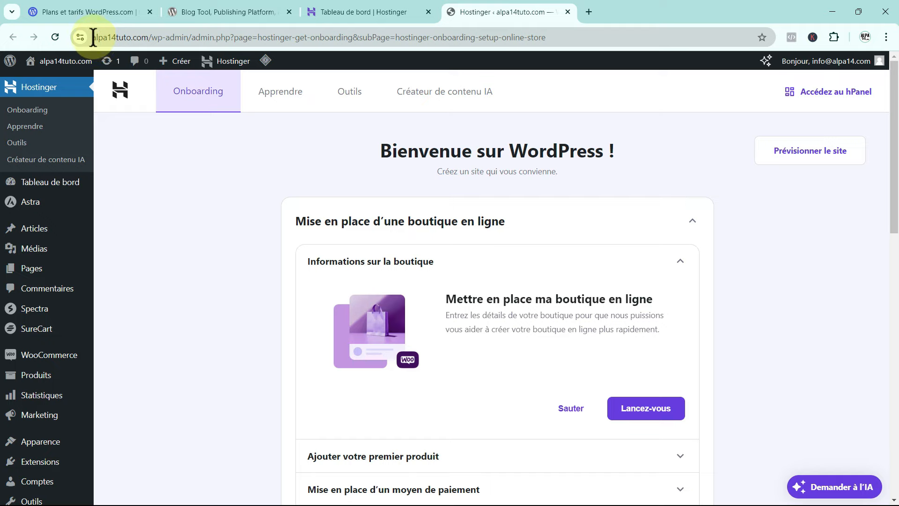
drag(93, 38, 149, 40)
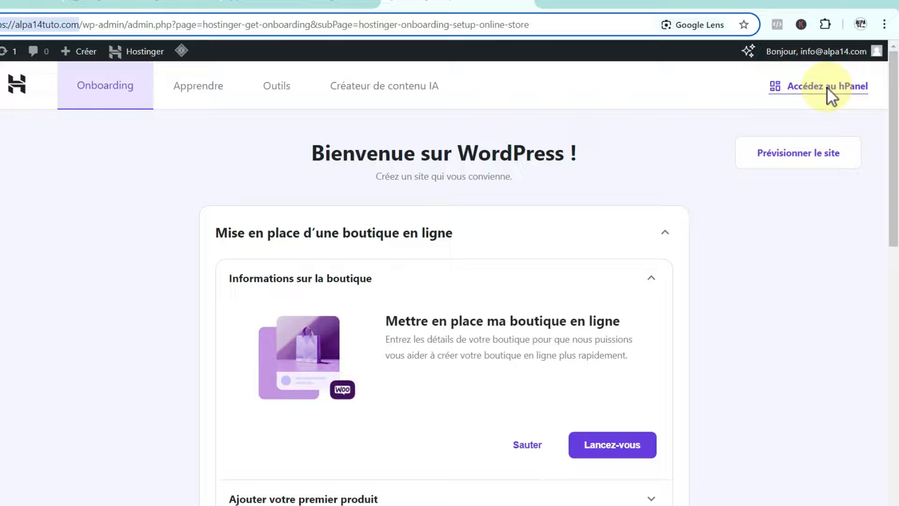
mouse_move(834, 52)
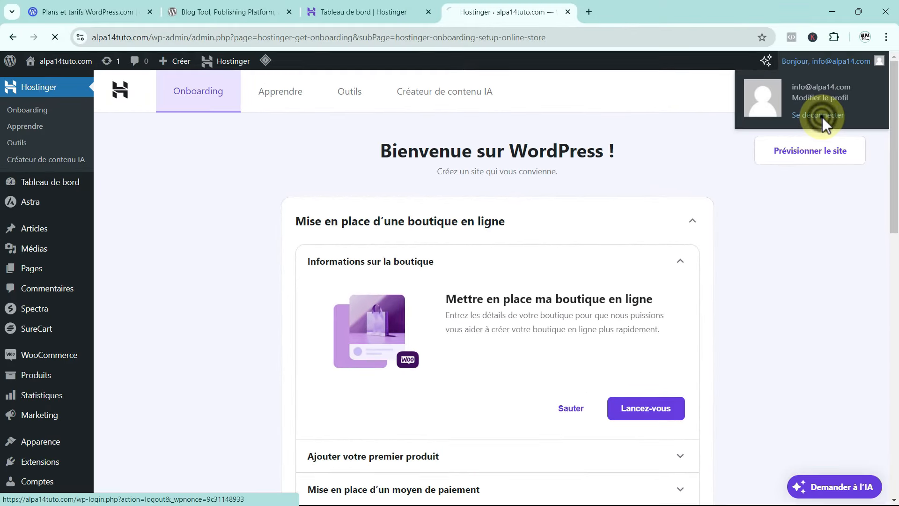
click(785, 113)
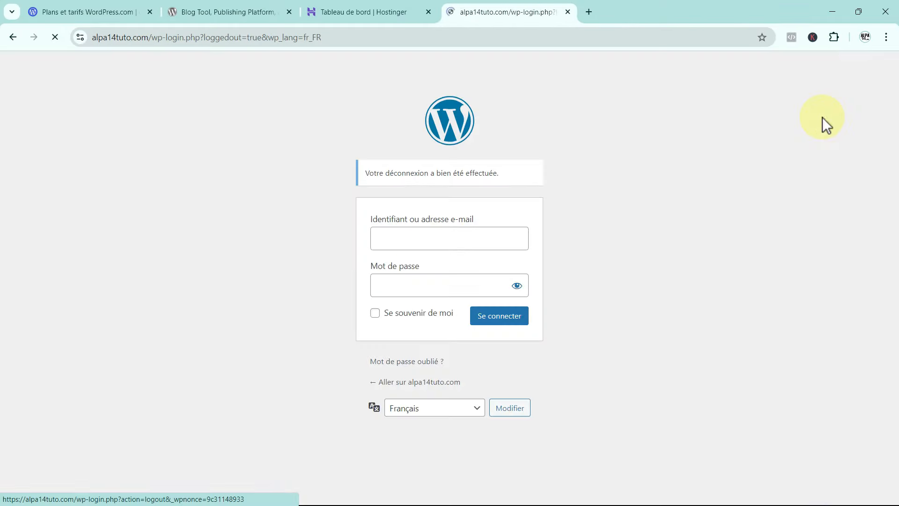
click(345, 36)
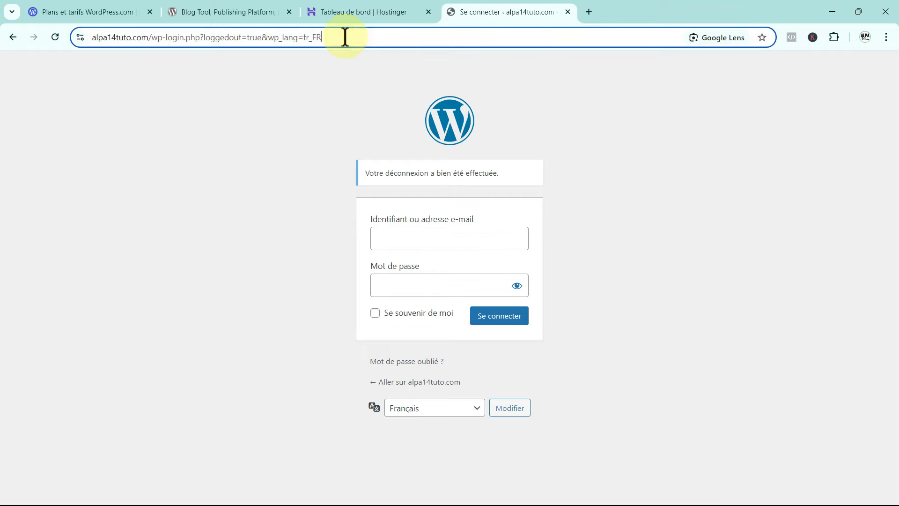
drag(346, 36, 155, 47)
key(BackSpace)
key(Return)
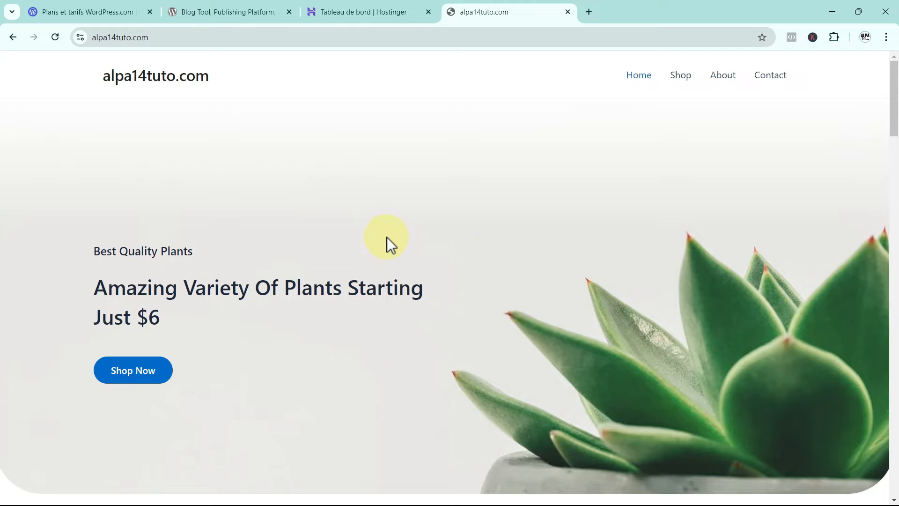
scroll(500, 246, down, 15)
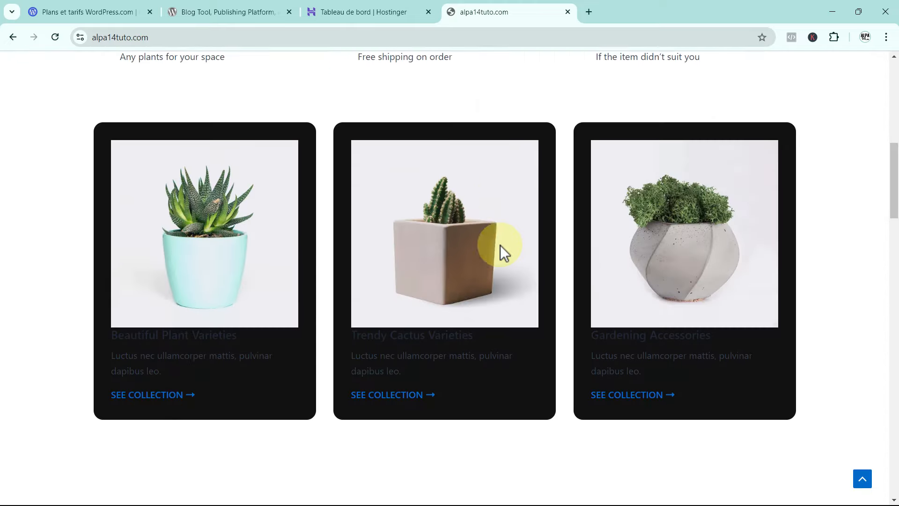
scroll(500, 245, down, 5)
scroll(500, 245, up, 20)
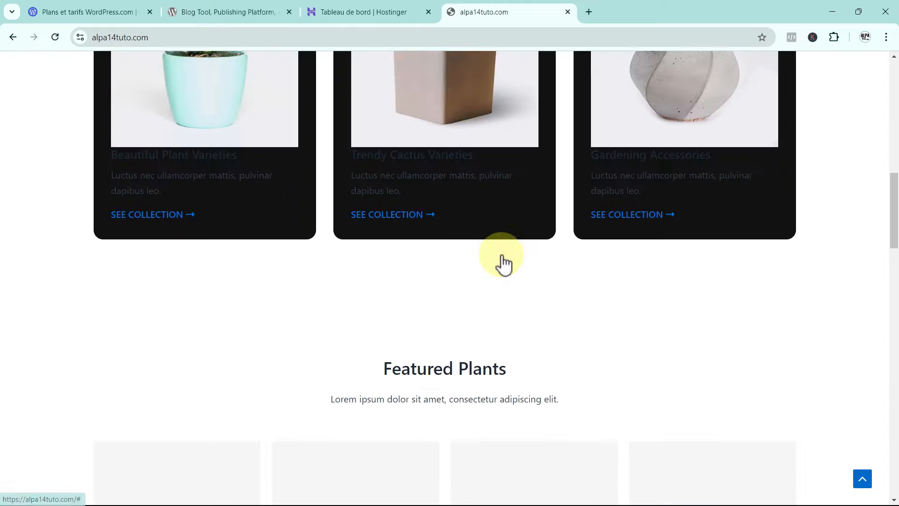
scroll(502, 256, up, 7)
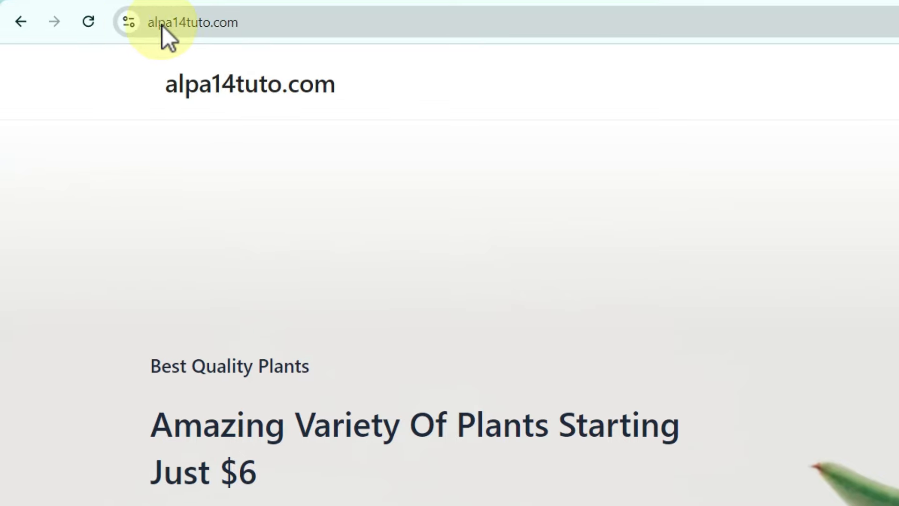
Append /wp-admin to the site address to load the WordPress login page.
click(258, 26)
click(259, 27)
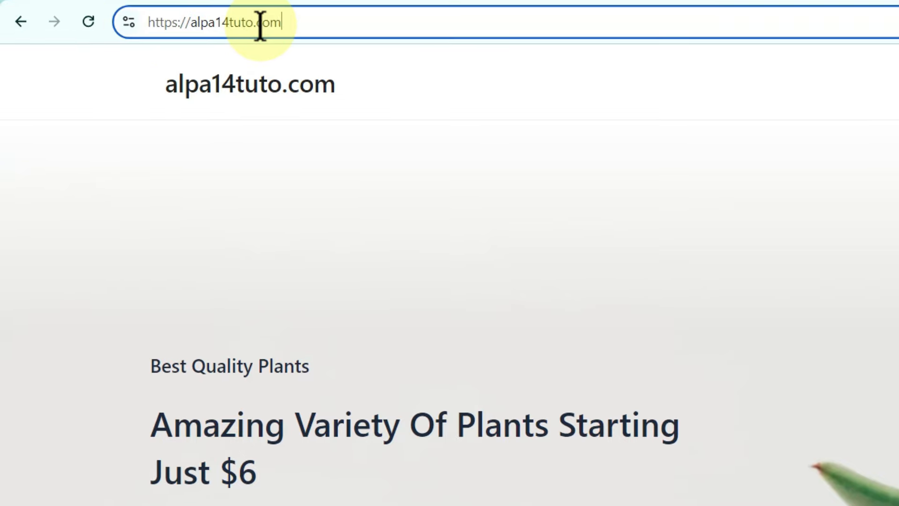
text(/)
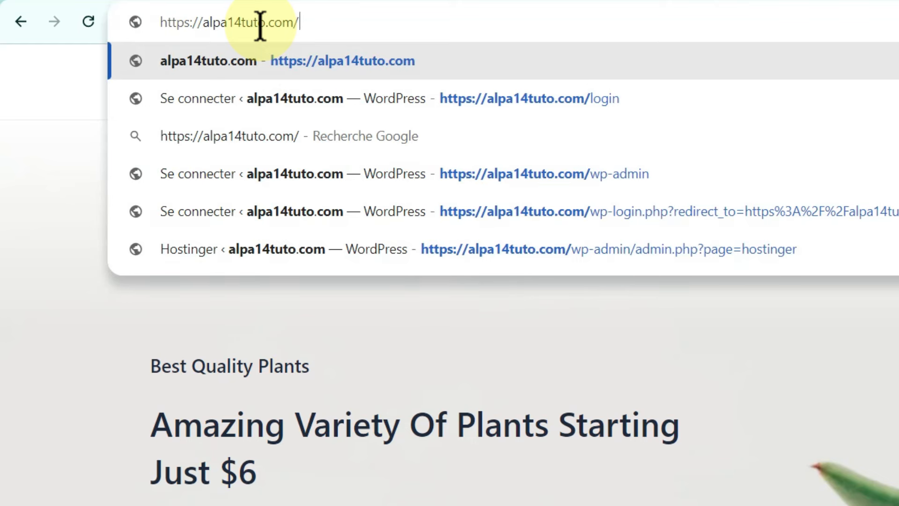
text(wp-)
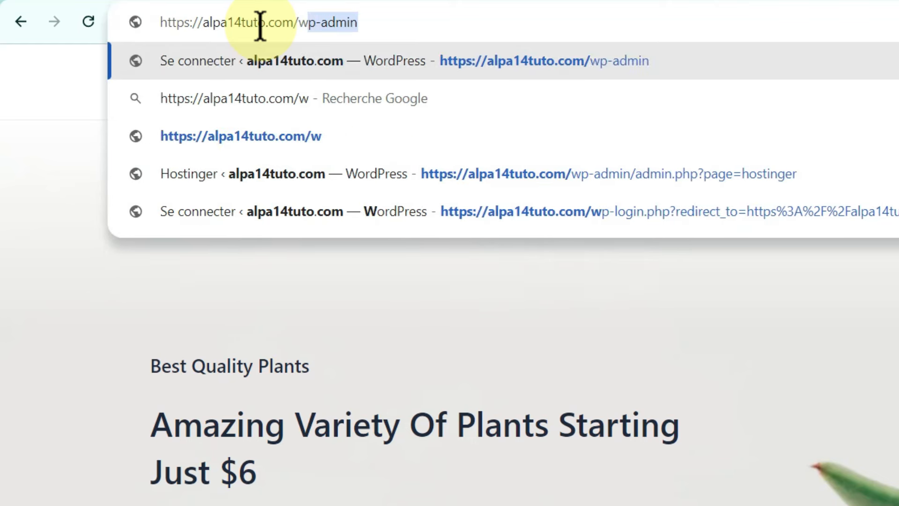
text(admin)
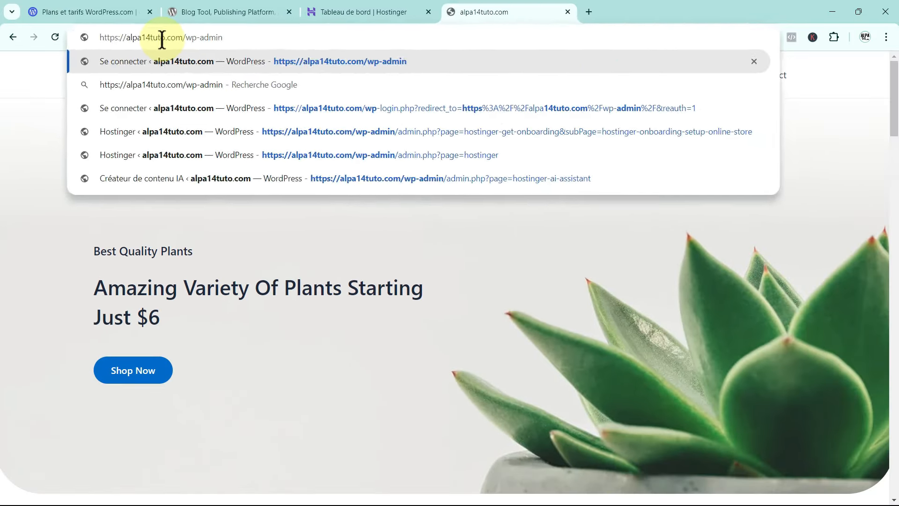
key(Return)
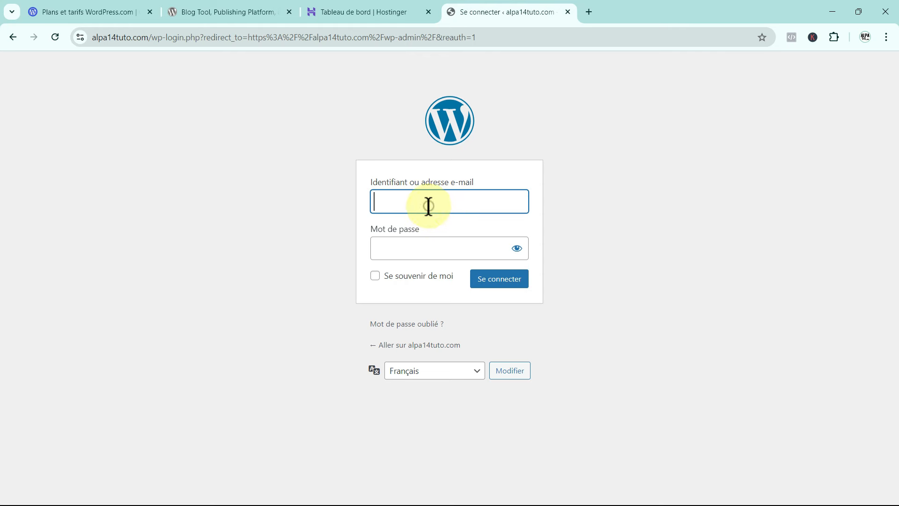
Sign in with the admin e-mail username and the account password.
click(427, 205)
click(413, 246)
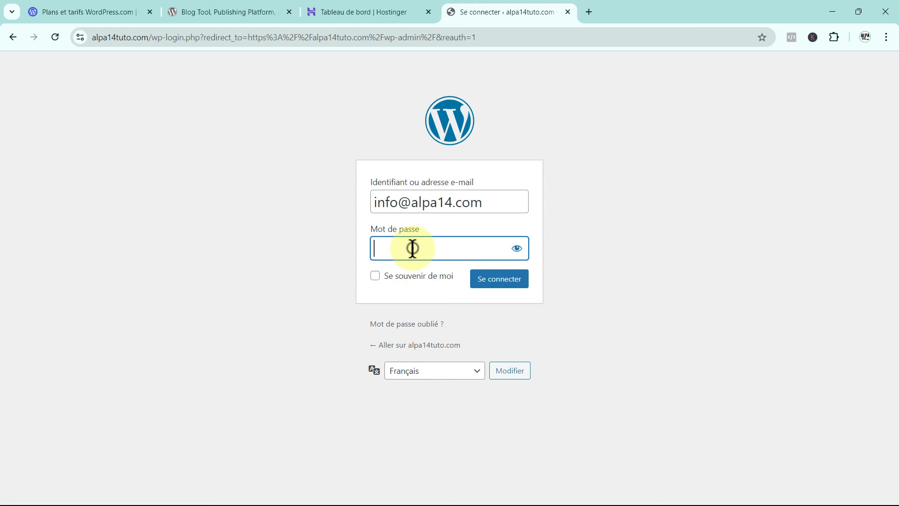
text(**************)
click(504, 280)
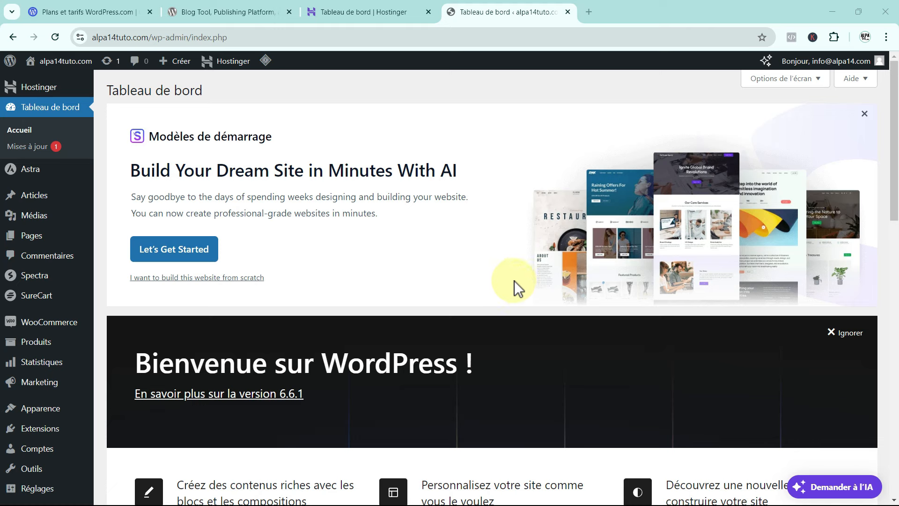
Open the Hostinger section, start online store setup, then go back to the onboarding overview.
click(39, 90)
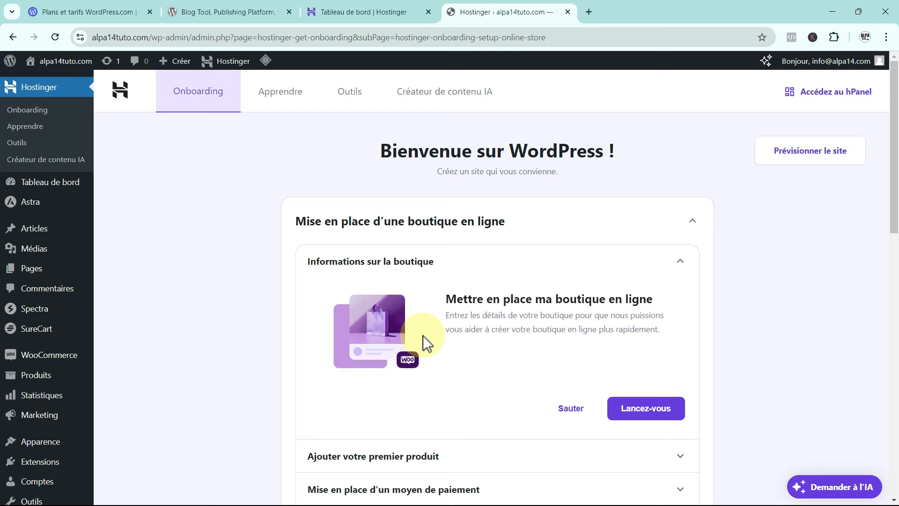
click(649, 409)
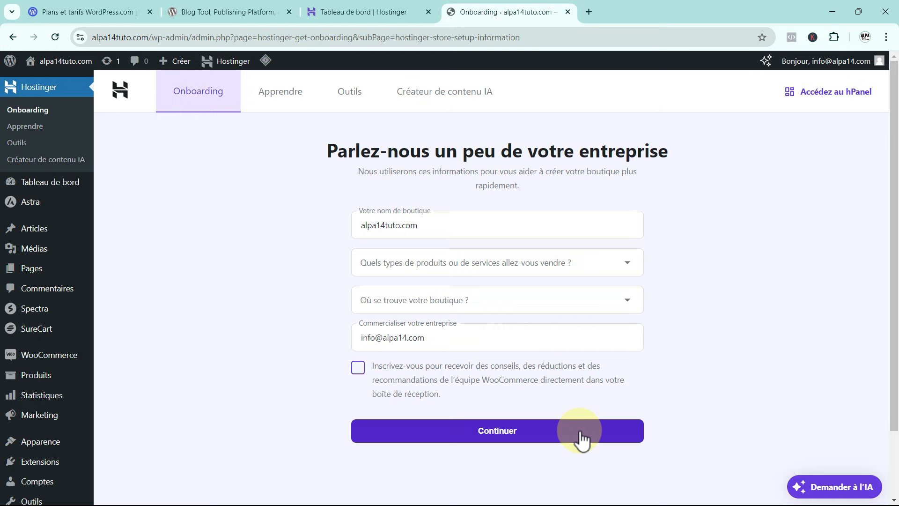
click(13, 37)
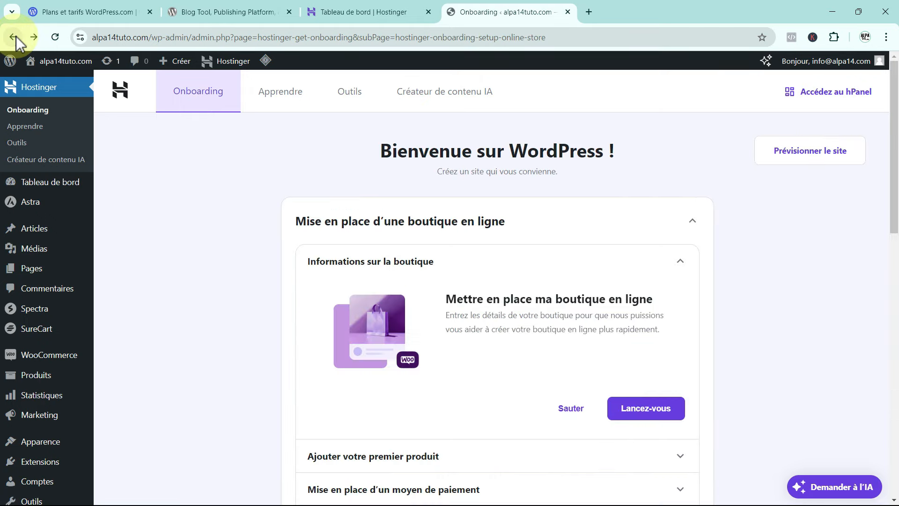
Browse the Apprendre, Outils and Créateur de contenu IA tabs, then return to Tableau de bord.
click(278, 100)
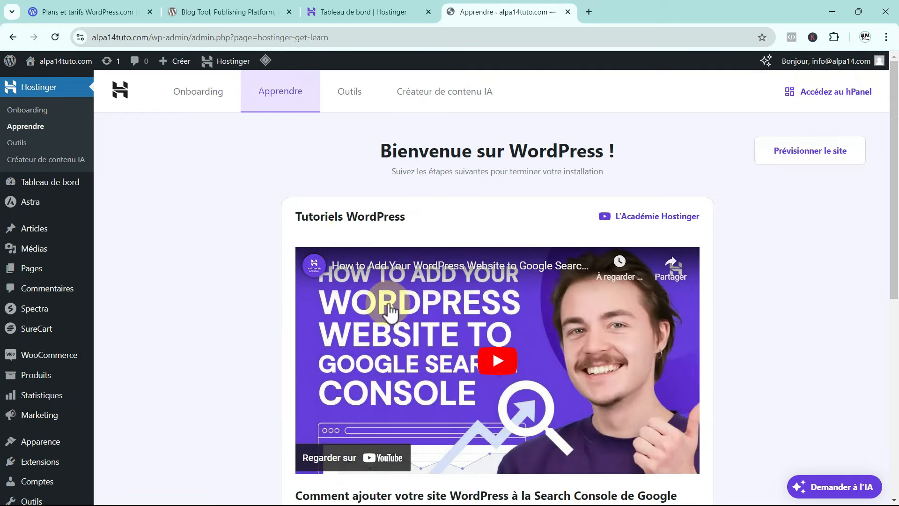
scroll(381, 311, down, 7)
scroll(220, 283, up, 7)
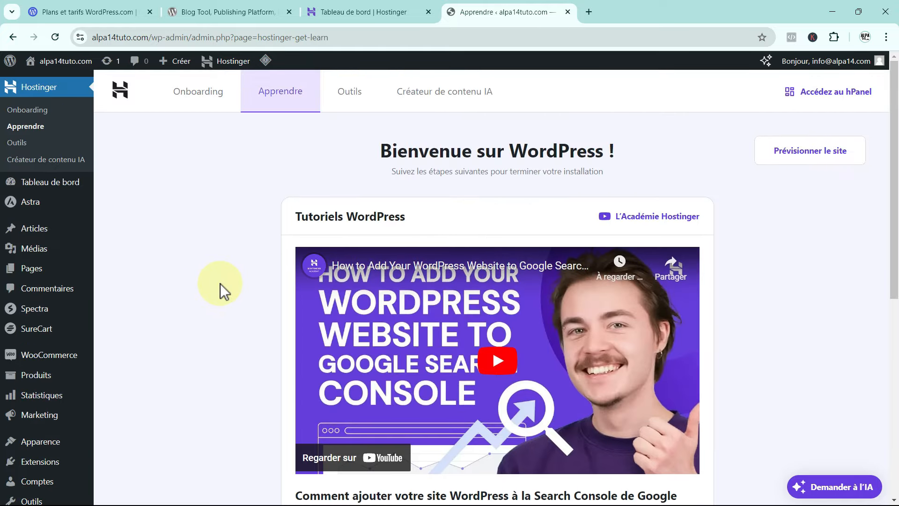
click(347, 100)
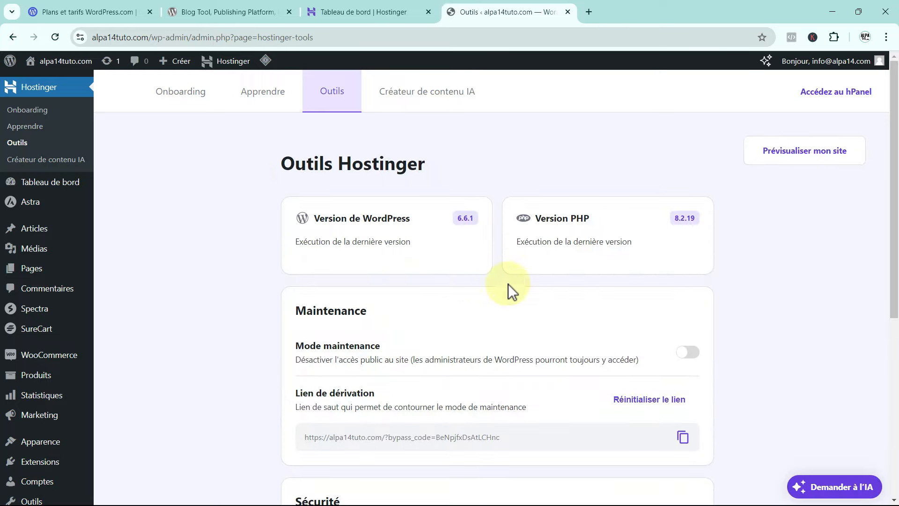
scroll(424, 369, down, 5)
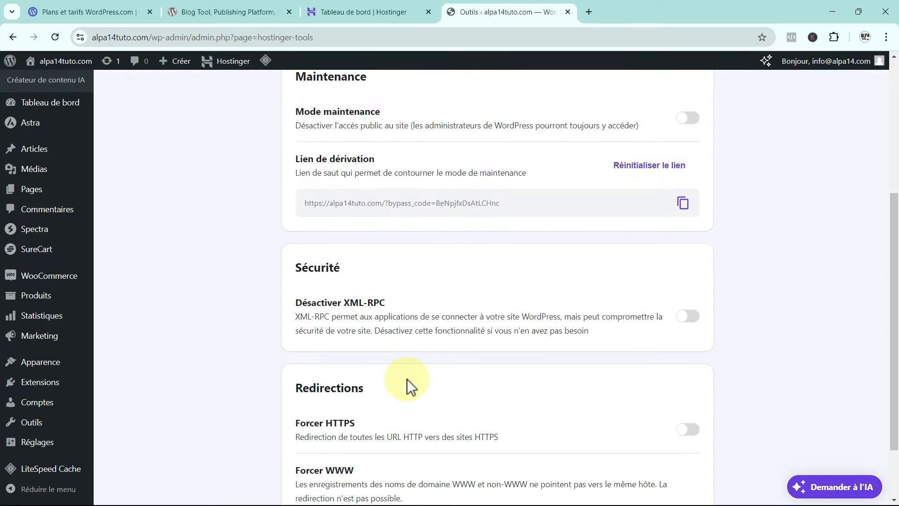
scroll(406, 379, up, 5)
click(437, 96)
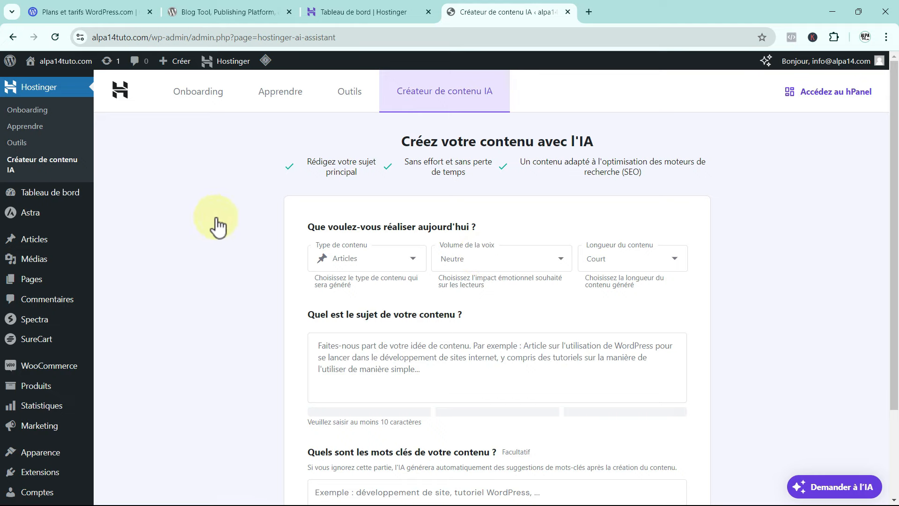
click(37, 195)
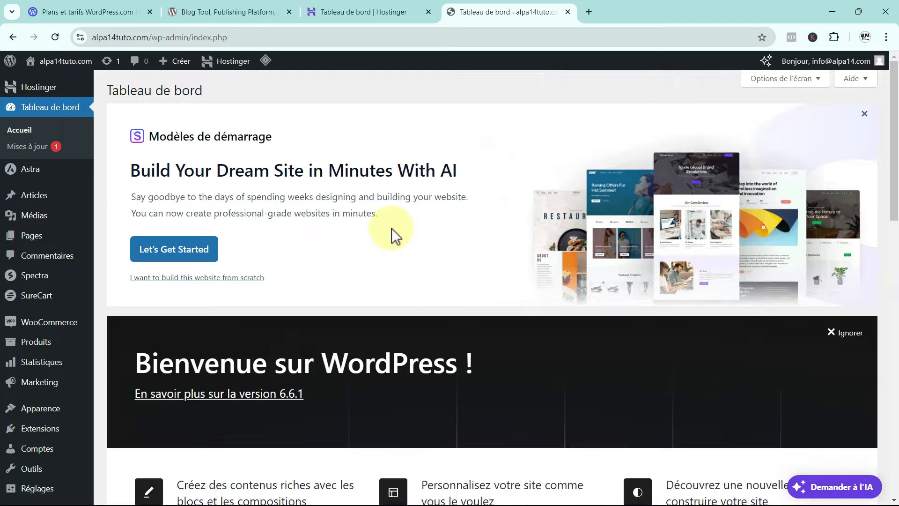
View the Astra theme welcome page, then open the Articles list with two Hello world! posts.
scroll(392, 229, down, 10)
scroll(391, 228, up, 10)
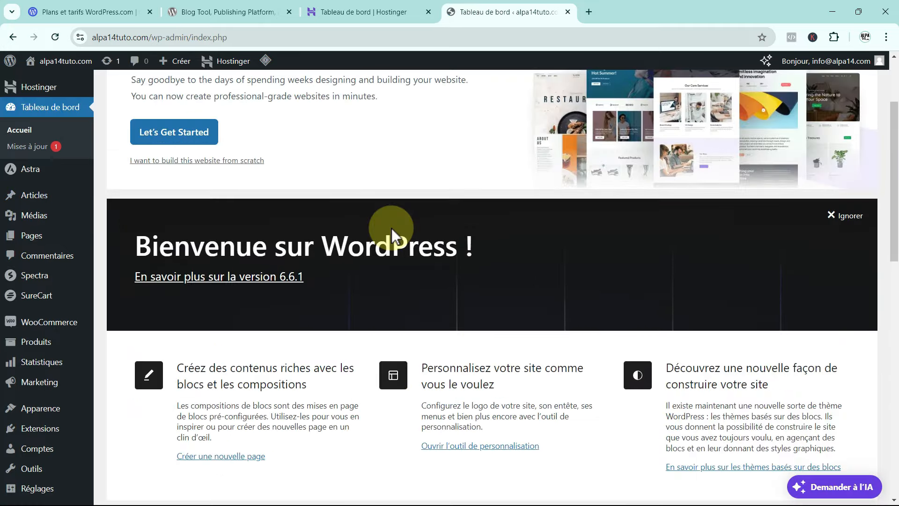
click(29, 175)
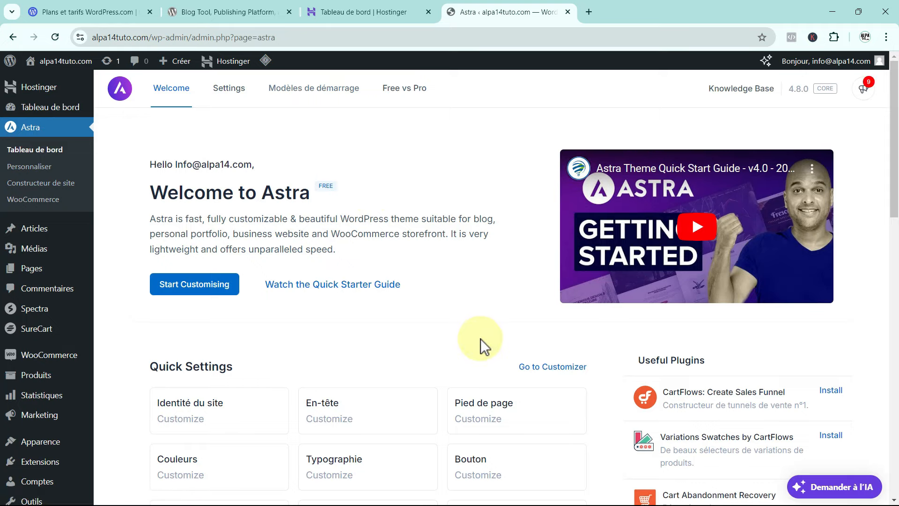
scroll(414, 322, down, 7)
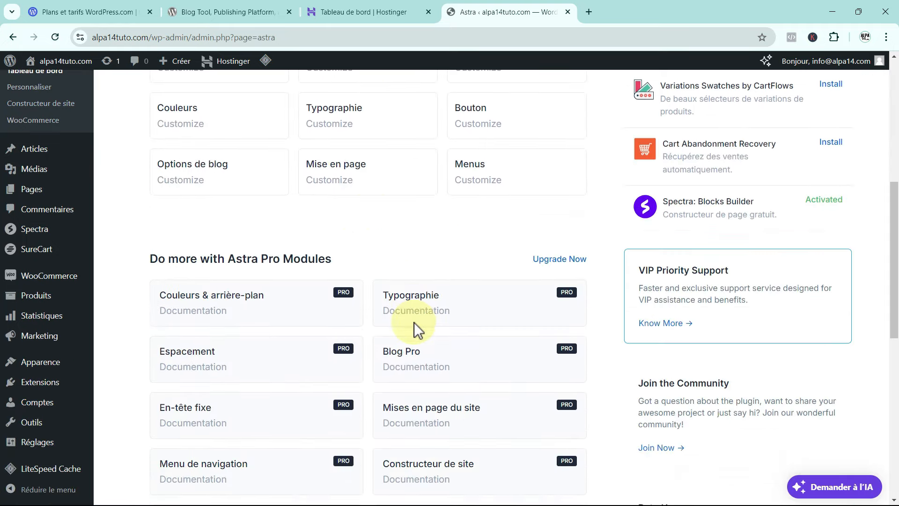
scroll(414, 322, up, 7)
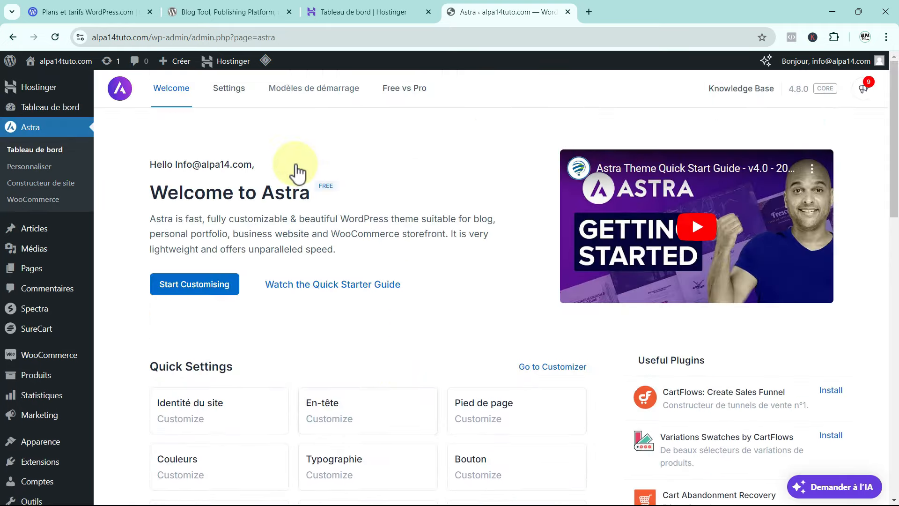
click(41, 230)
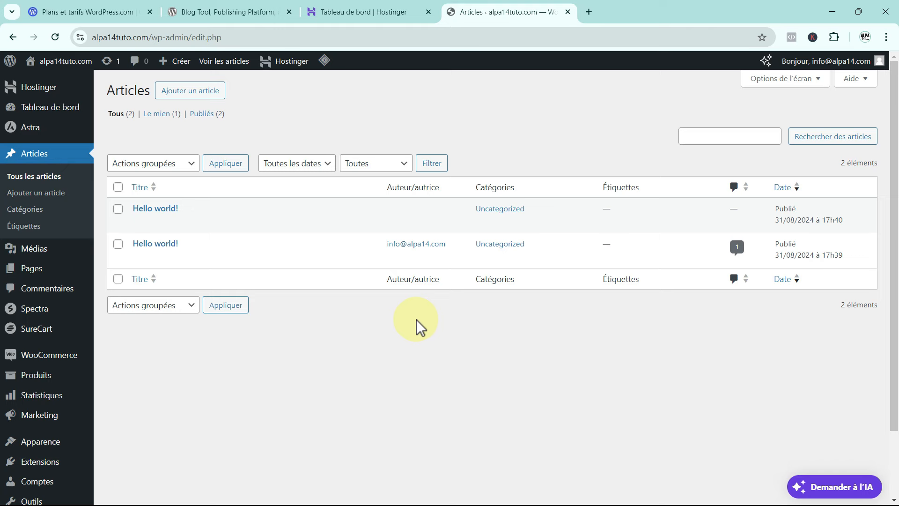
Look at the Médiathèque images, then open the Pages list of 13 pages.
mouse_move(33, 255)
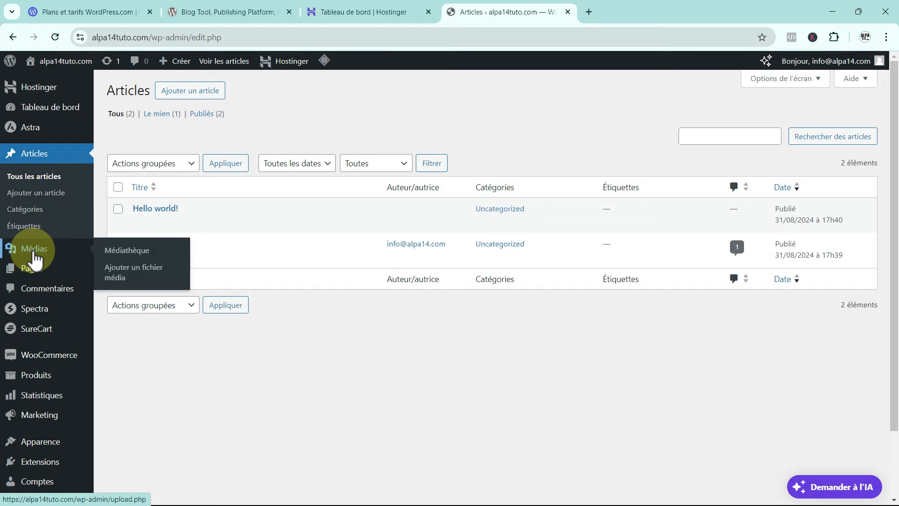
click(136, 252)
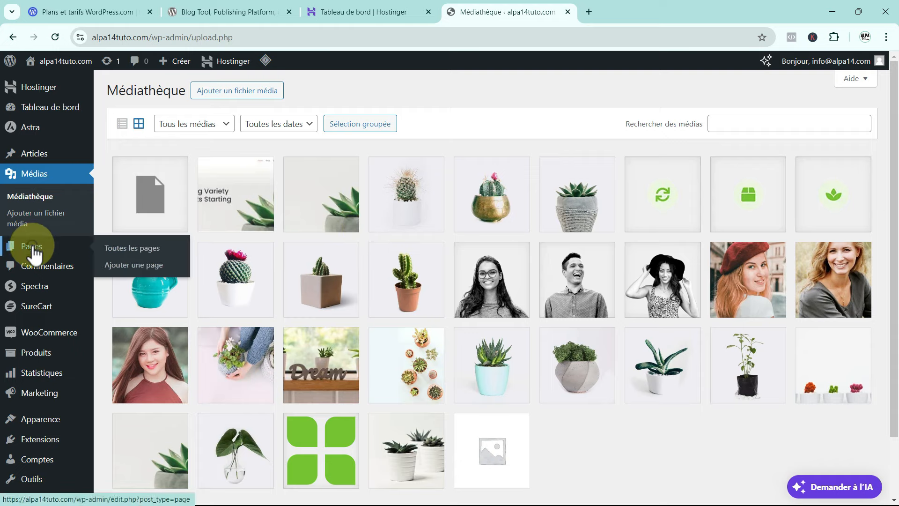
click(32, 252)
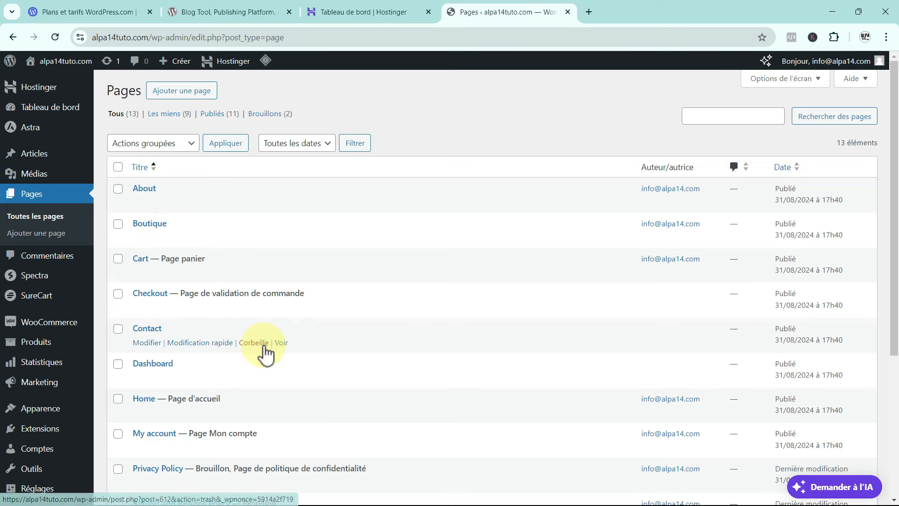
scroll(259, 347, down, 1)
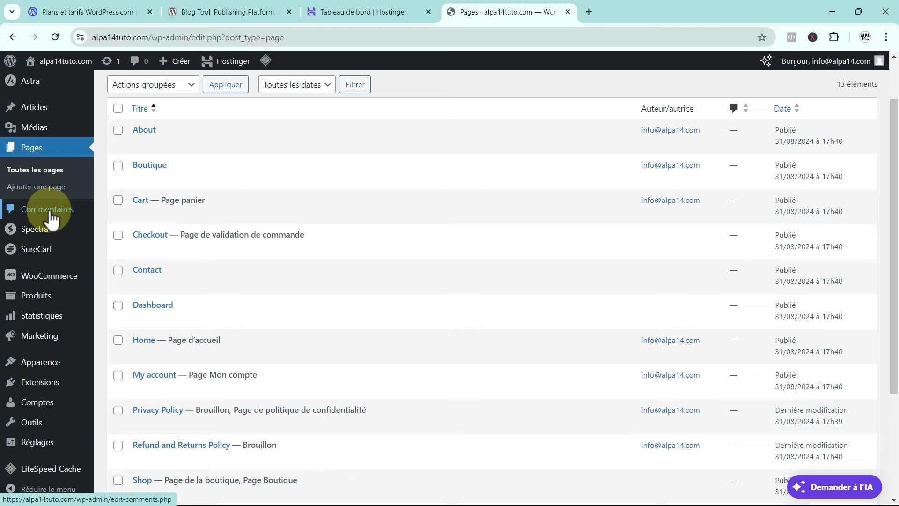
mouse_move(49, 227)
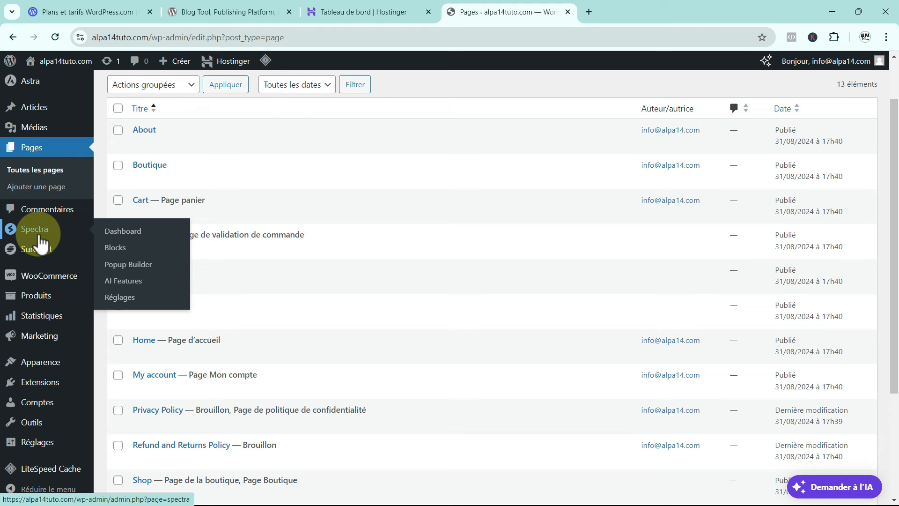
mouse_move(43, 258)
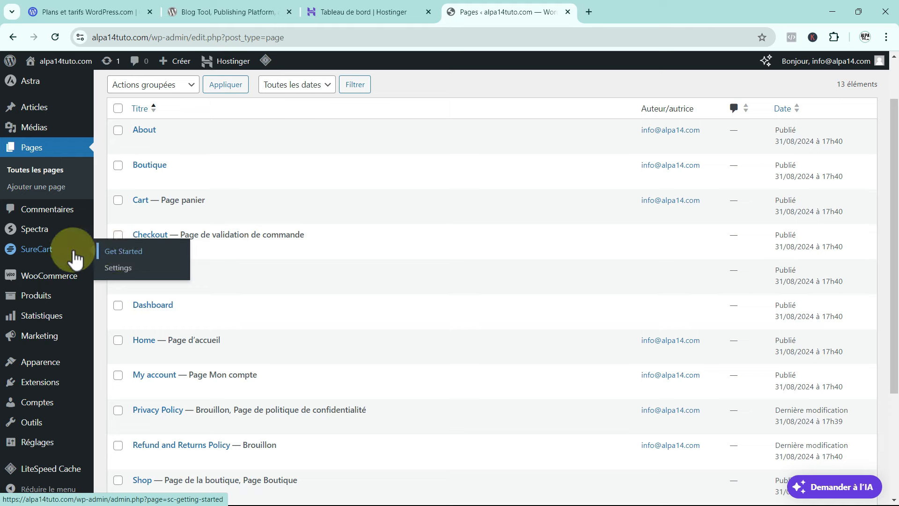
mouse_move(46, 283)
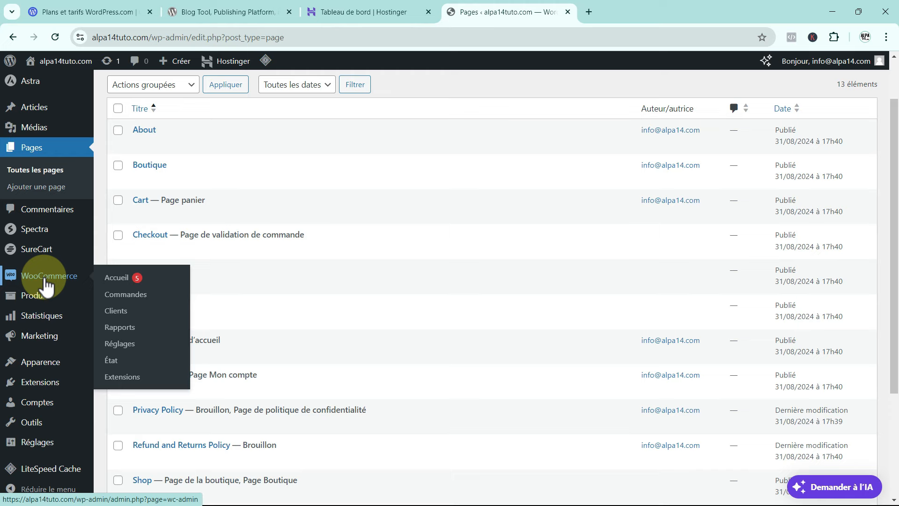
mouse_move(53, 302)
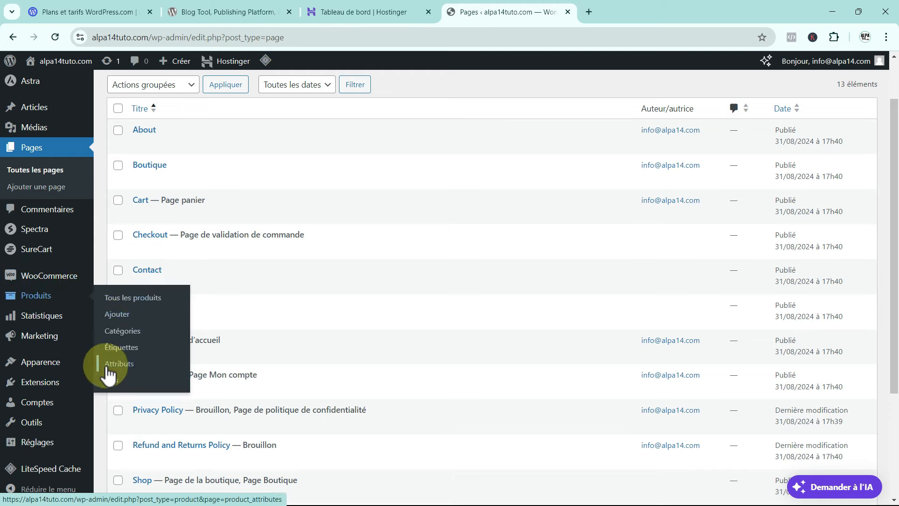
mouse_move(45, 323)
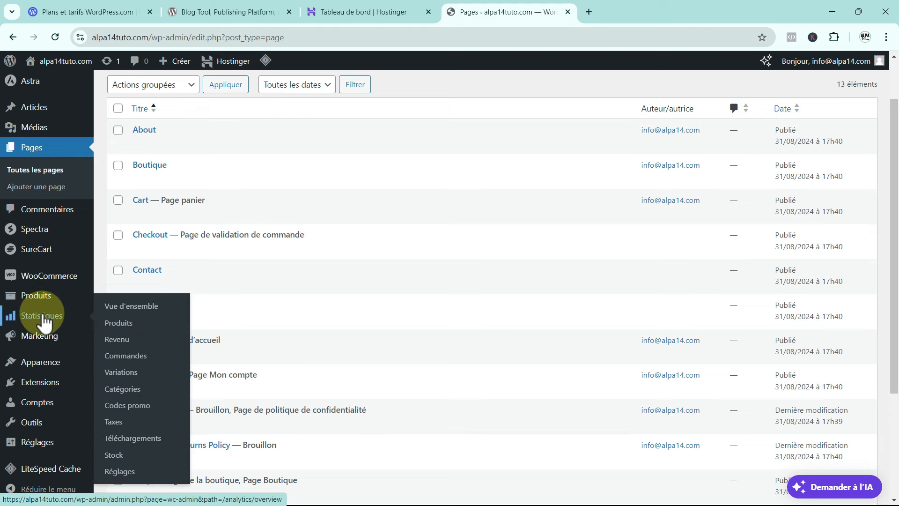
mouse_move(42, 342)
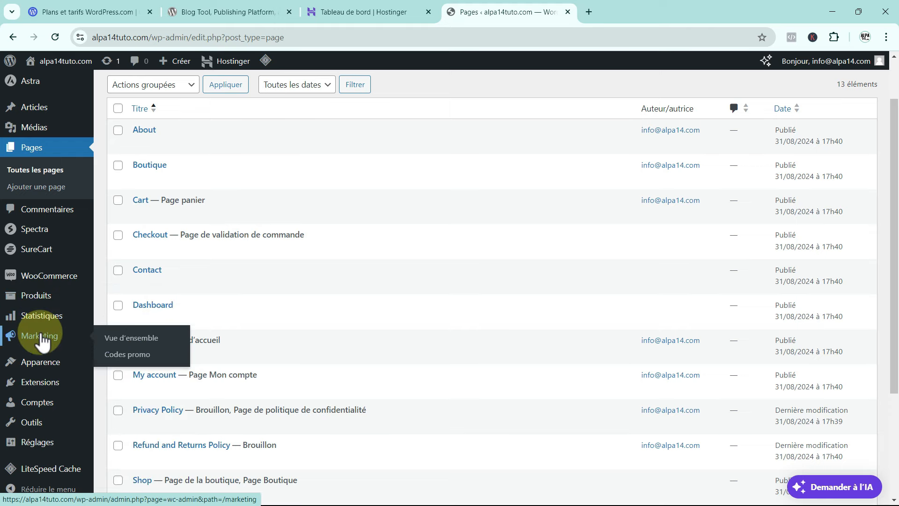
mouse_move(41, 369)
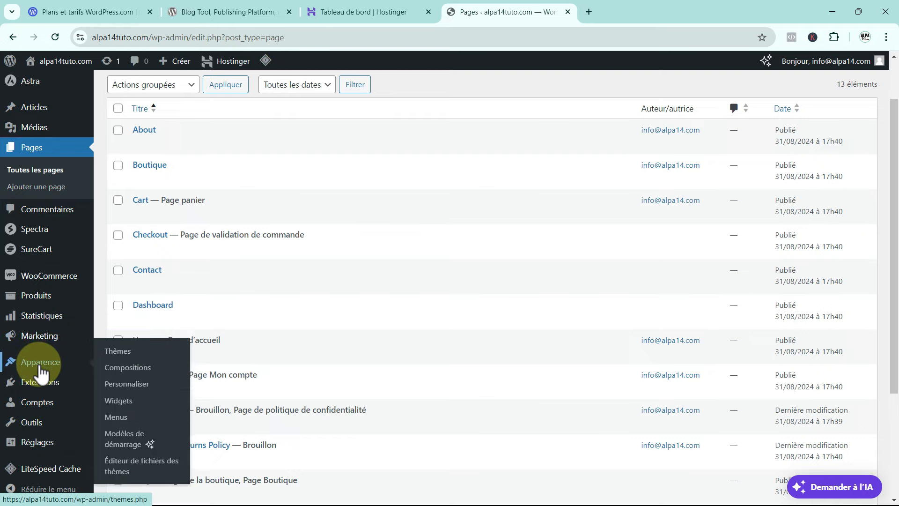
Scroll through the installed themes under Apparence > Thèmes, then open the Extensions list.
click(119, 357)
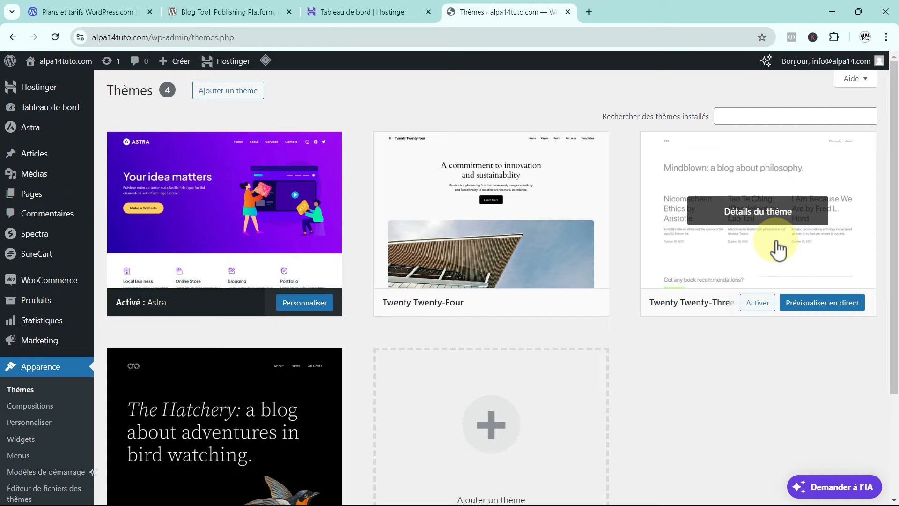
scroll(84, 342, down, 2)
scroll(61, 358, down, 1)
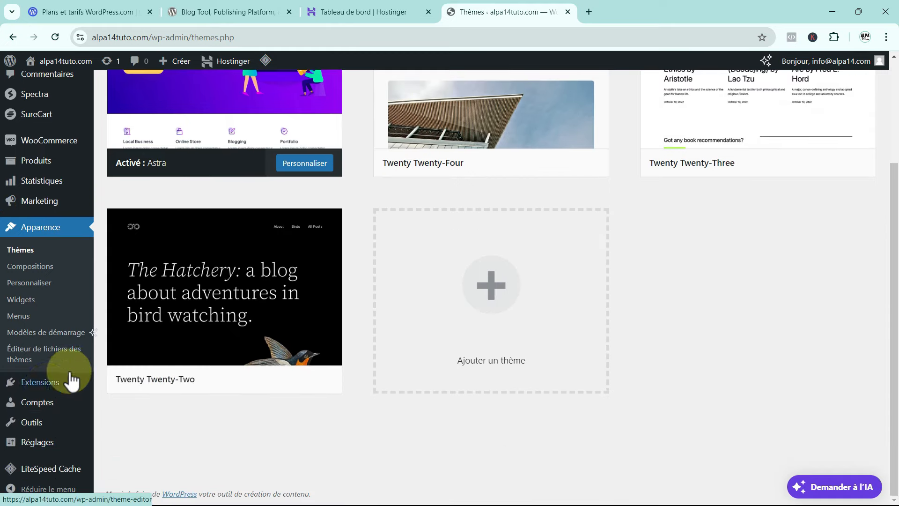
click(48, 384)
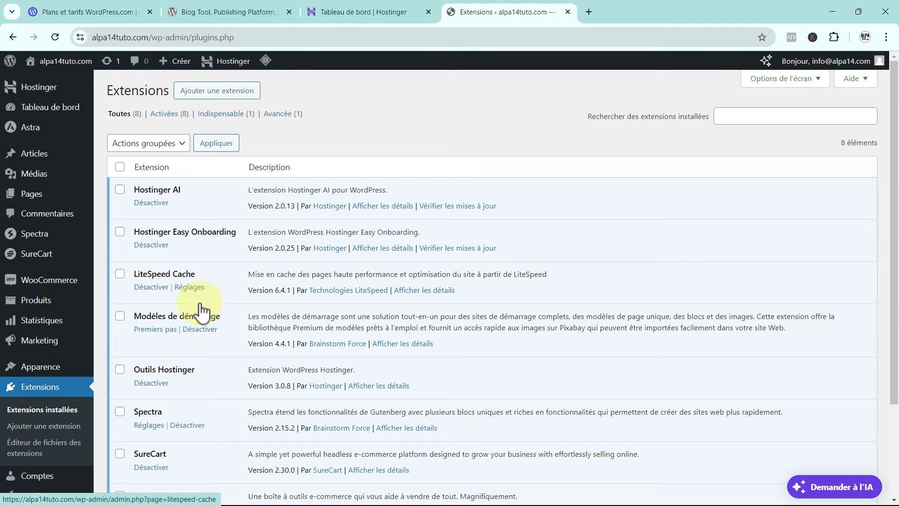
Select SureCart, deactivate it, then delete it and confirm removal of its data.
scroll(187, 346, down, 1)
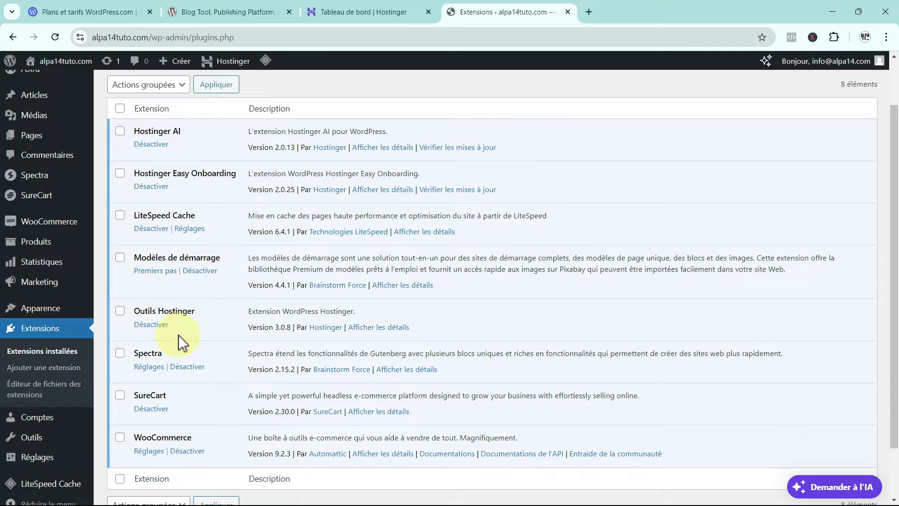
scroll(178, 336, down, 1)
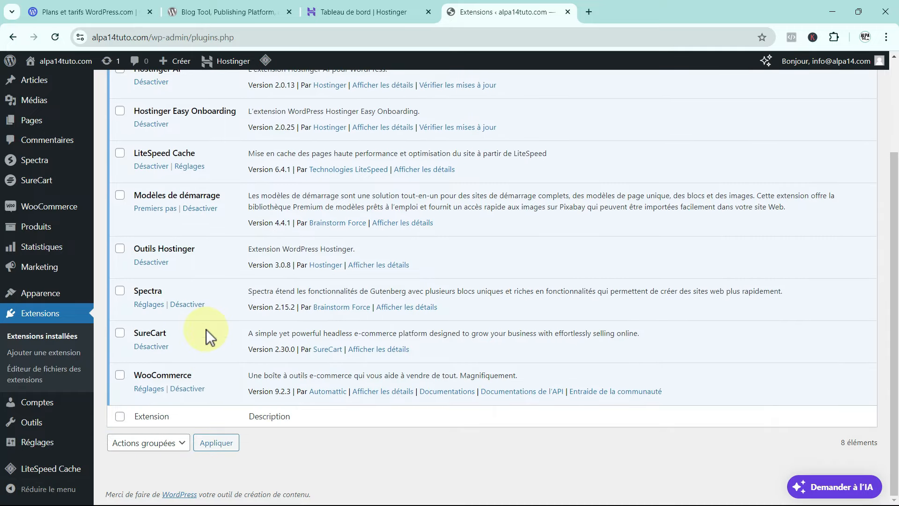
click(121, 334)
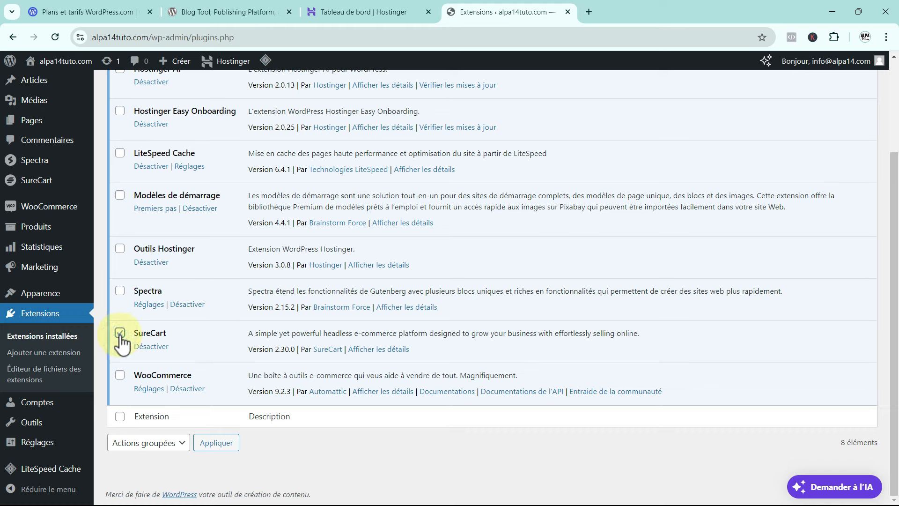
click(150, 347)
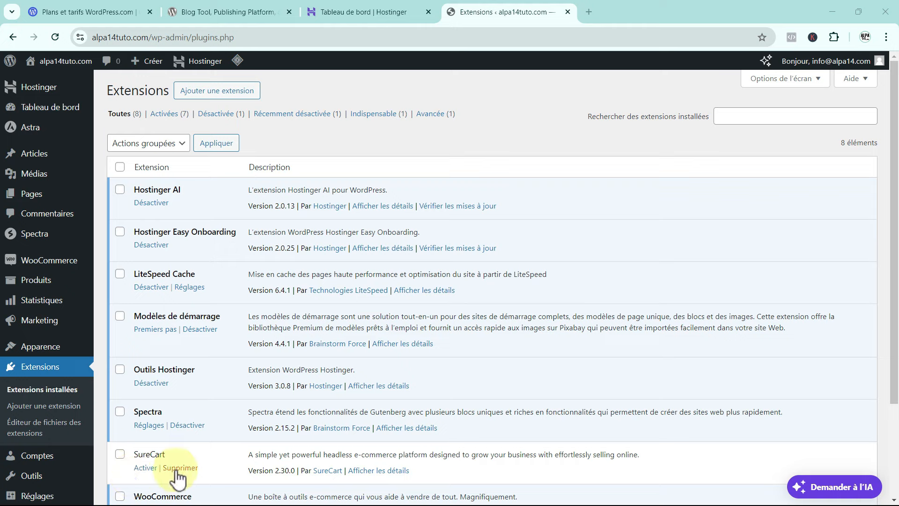
click(178, 469)
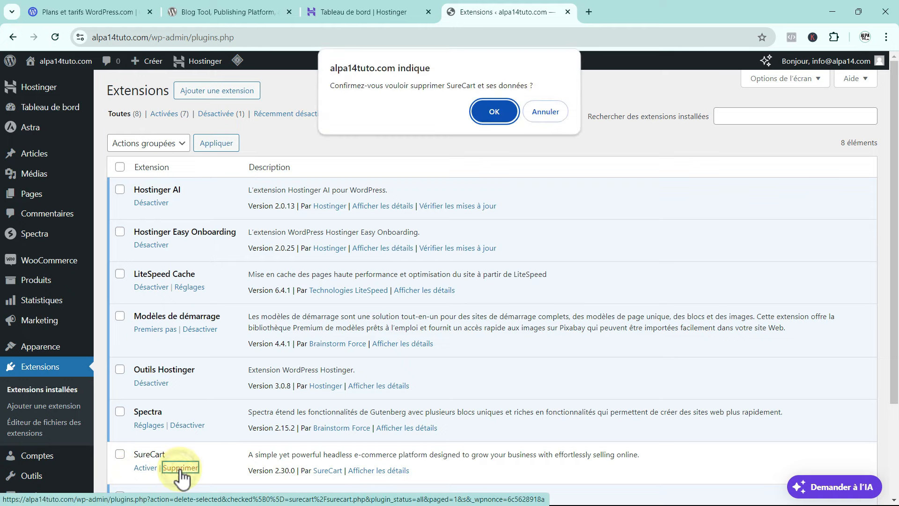
click(494, 113)
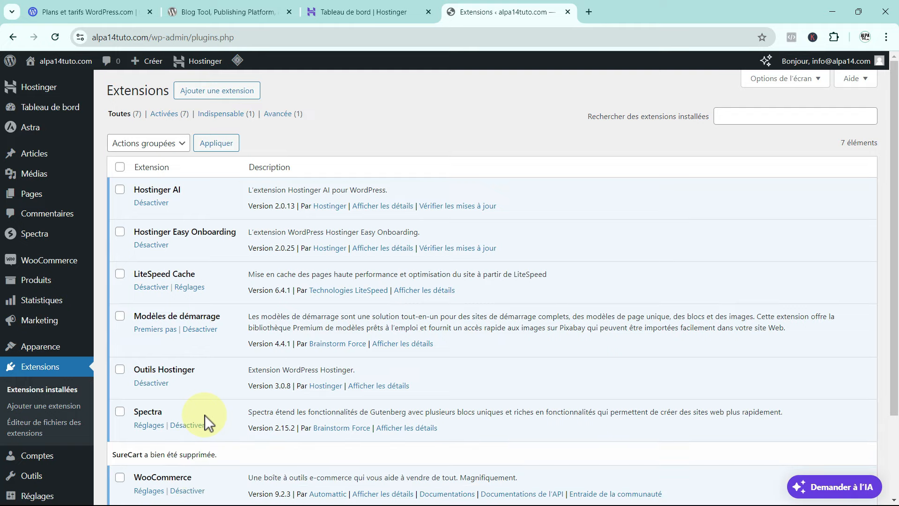
scroll(33, 389, down, 2)
Review the Comptes page showing the single administrator account.
click(42, 407)
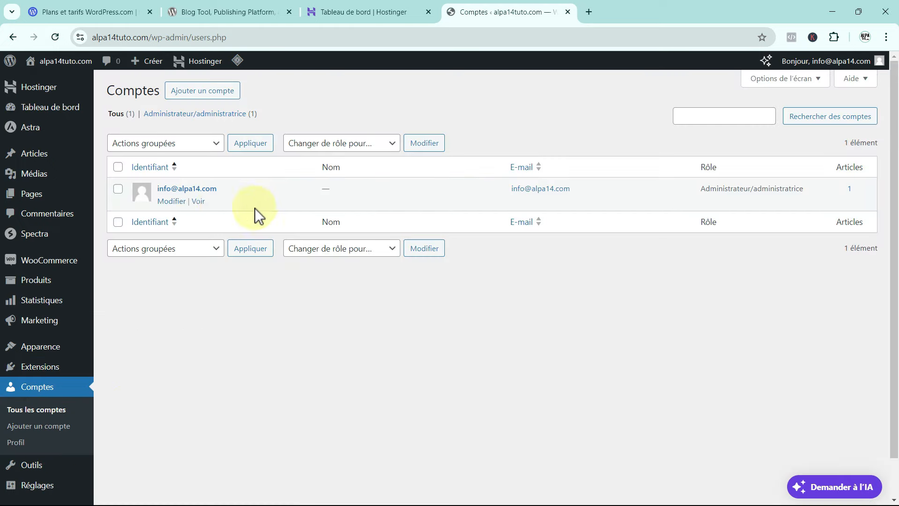
mouse_move(172, 190)
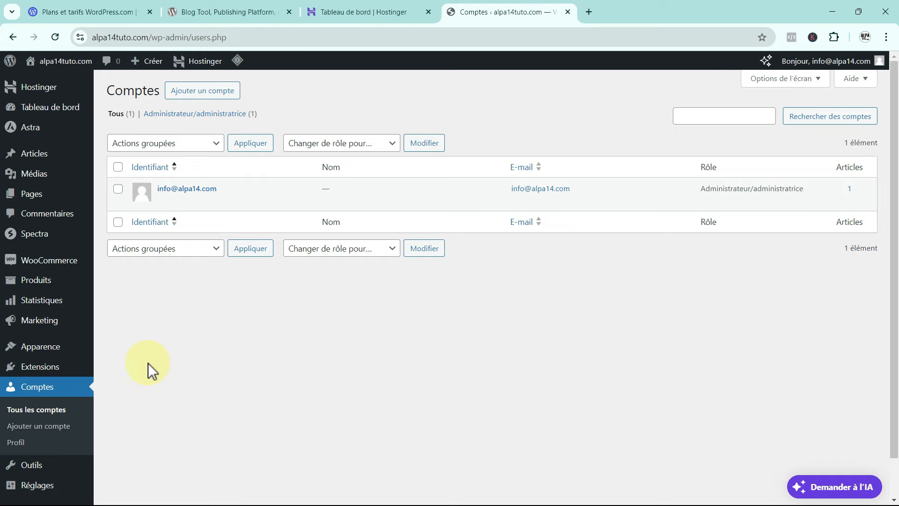
scroll(56, 393, down, 1)
Open the Outils page, then collapse and re-expand the admin sidebar menu.
click(45, 423)
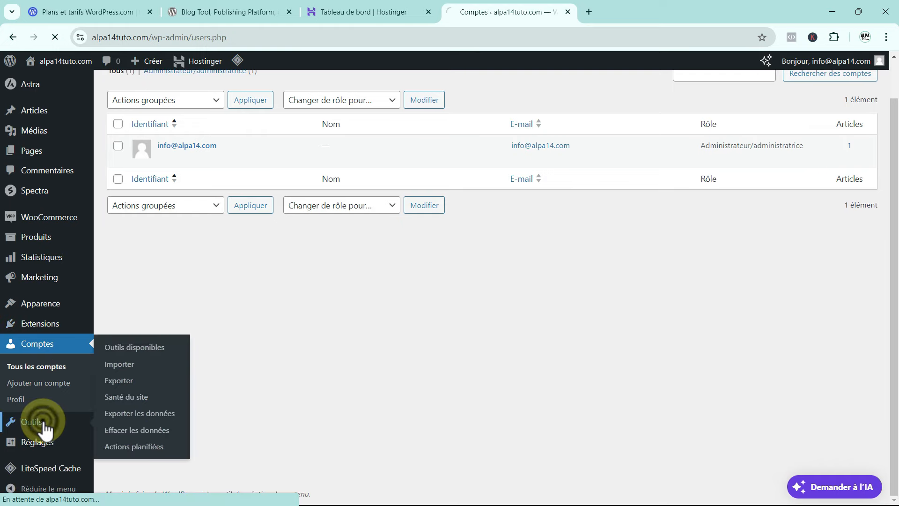
scroll(206, 319, down, 3)
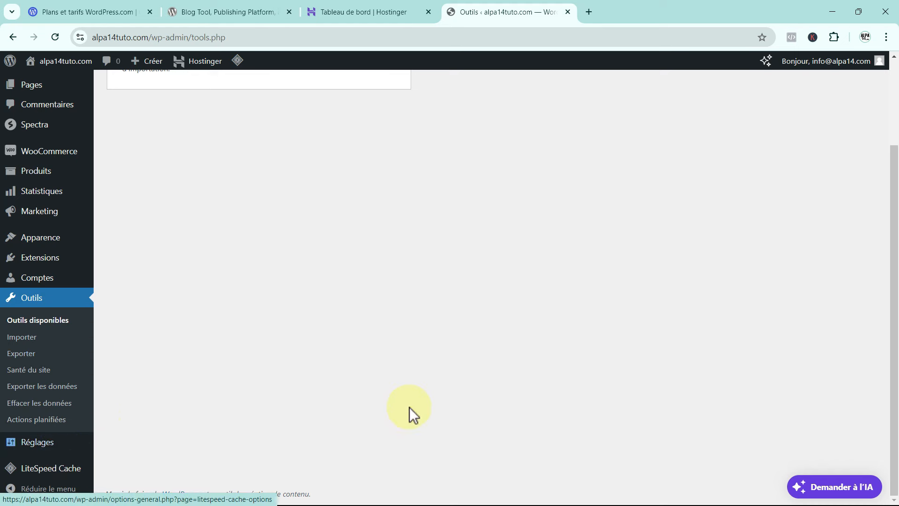
mouse_move(31, 473)
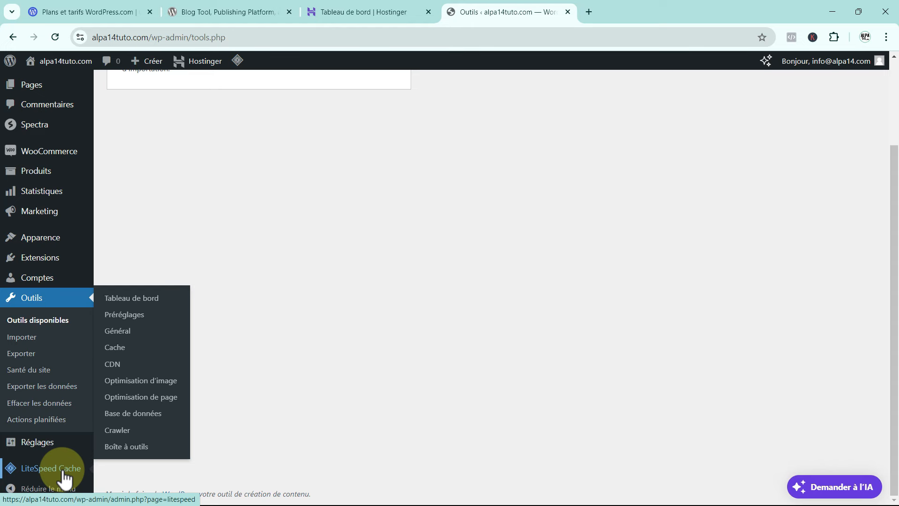
click(27, 491)
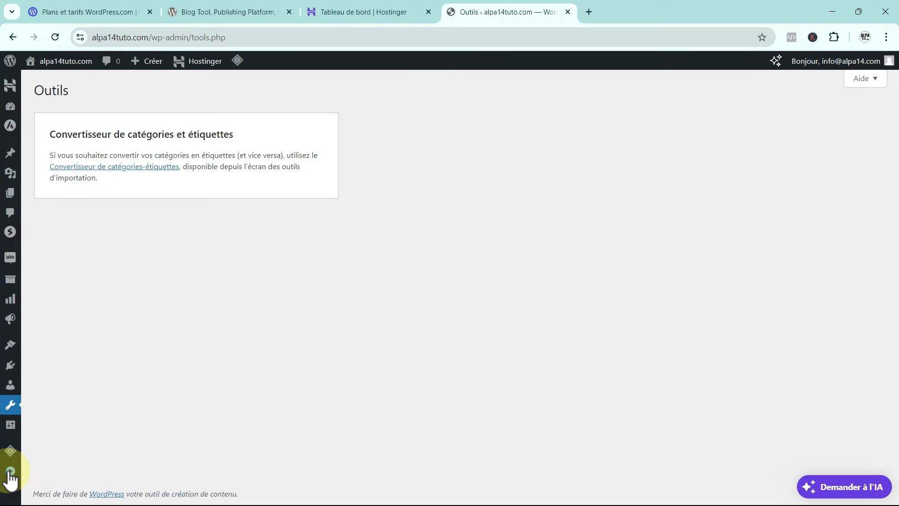
click(9, 482)
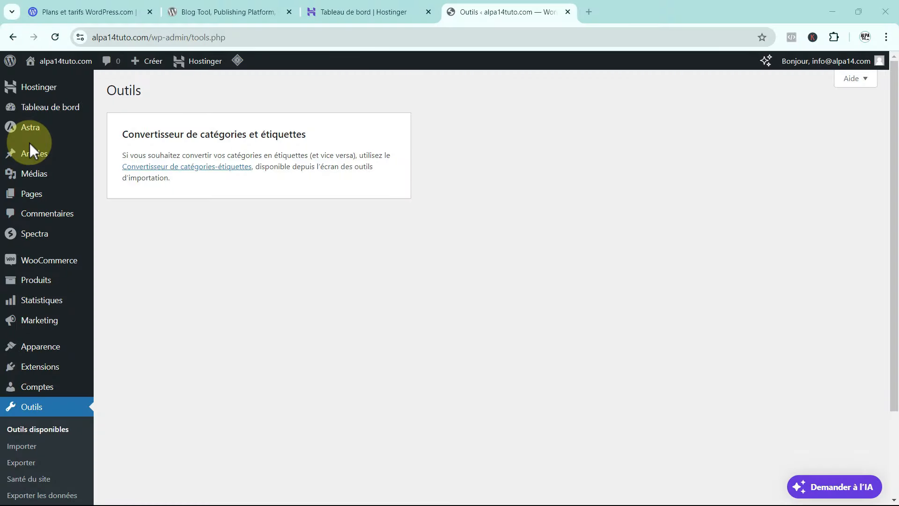
From Pages > Toutes les pages, view the About page on the live site.
mouse_move(30, 197)
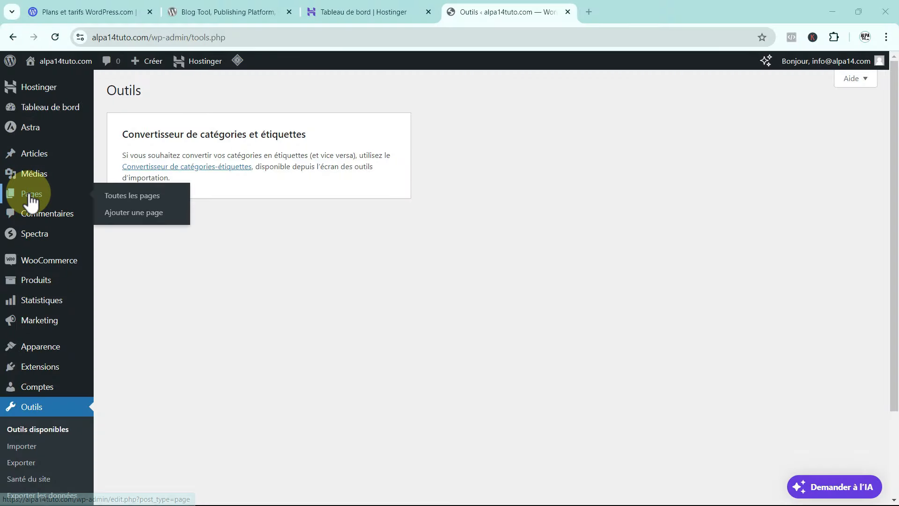
click(140, 201)
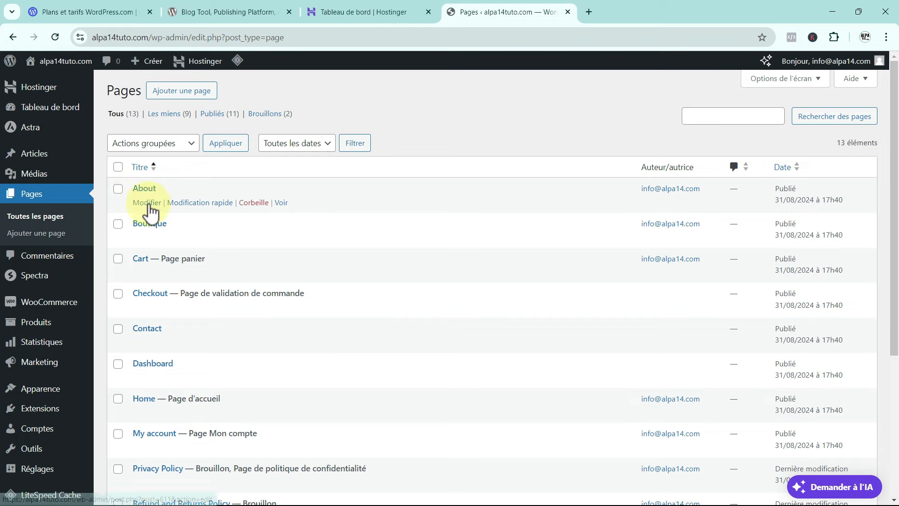
click(282, 204)
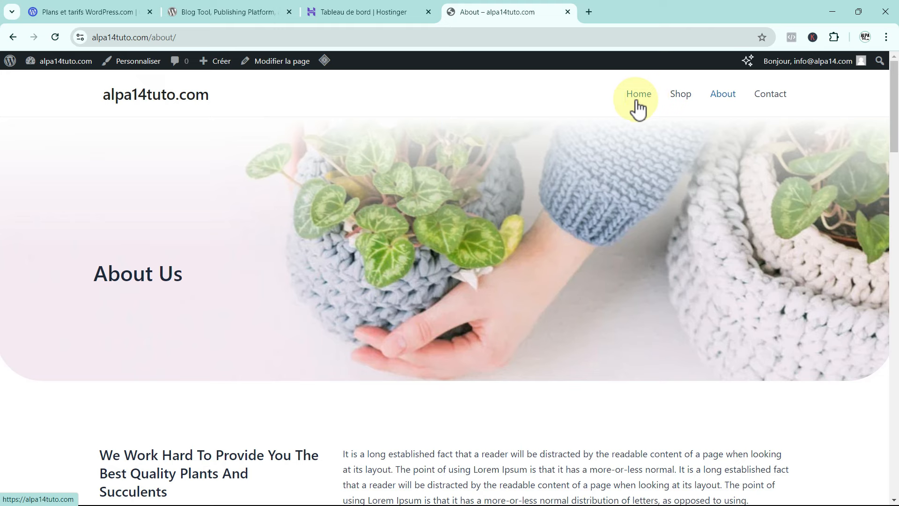
View the About WordPress 6.6.1 page, then return to the list of all pages.
click(11, 65)
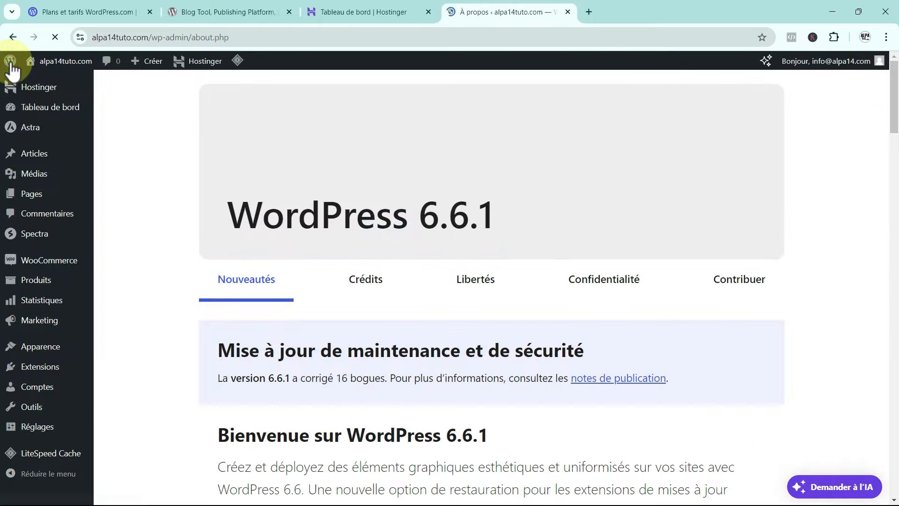
mouse_move(18, 194)
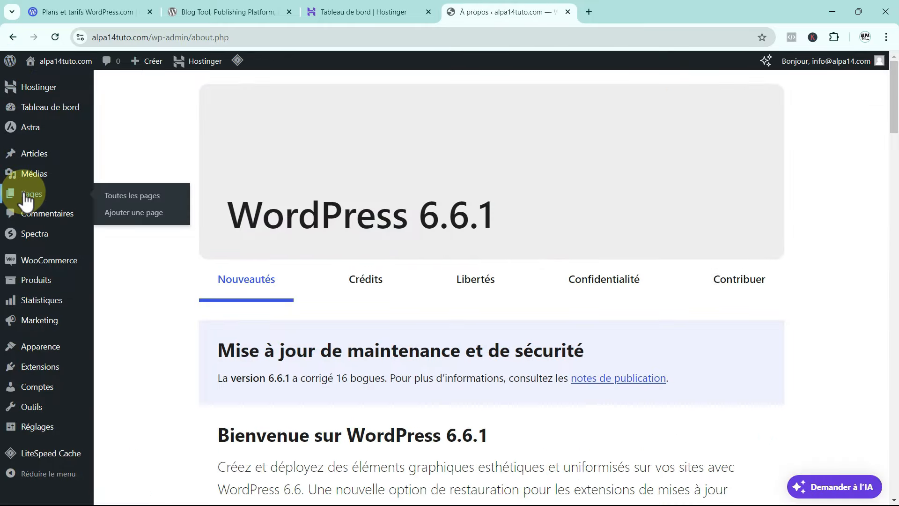
click(137, 199)
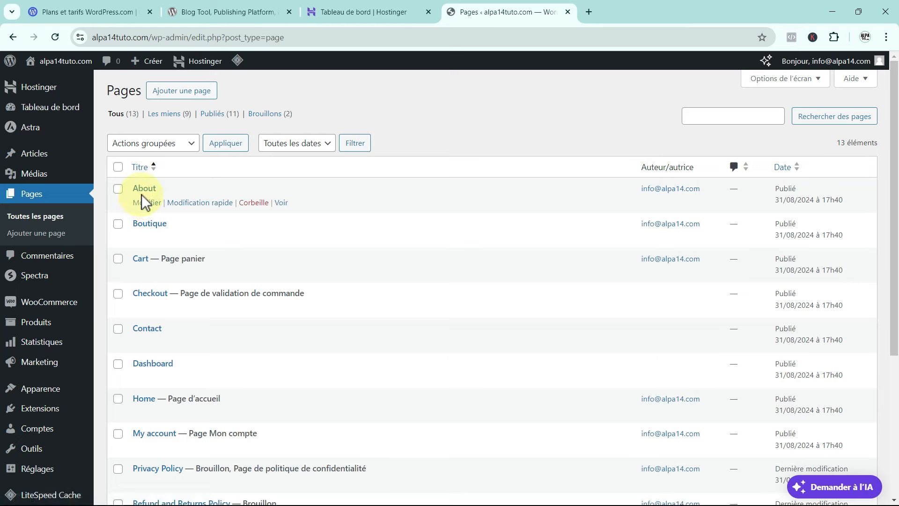
Retitle the About page 'A propos de nous' via quick edit, view it live, then return to admin.
click(190, 203)
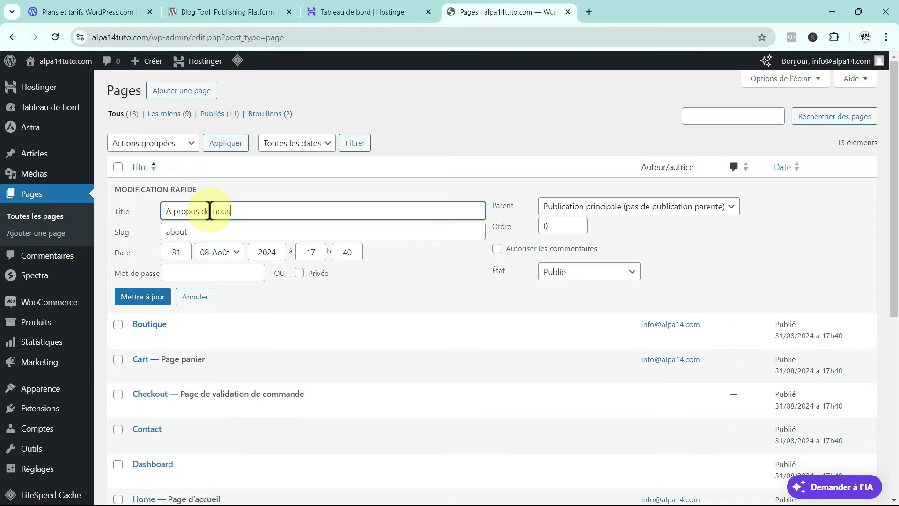
click(145, 296)
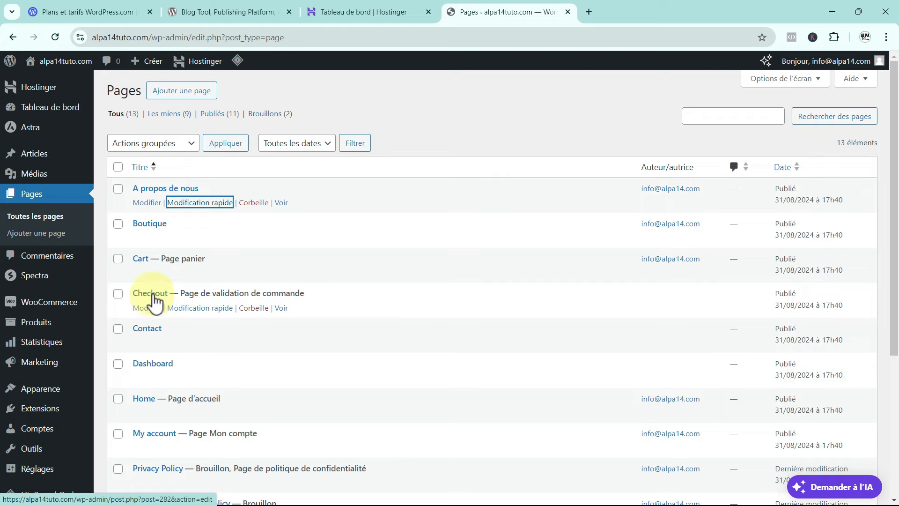
click(281, 203)
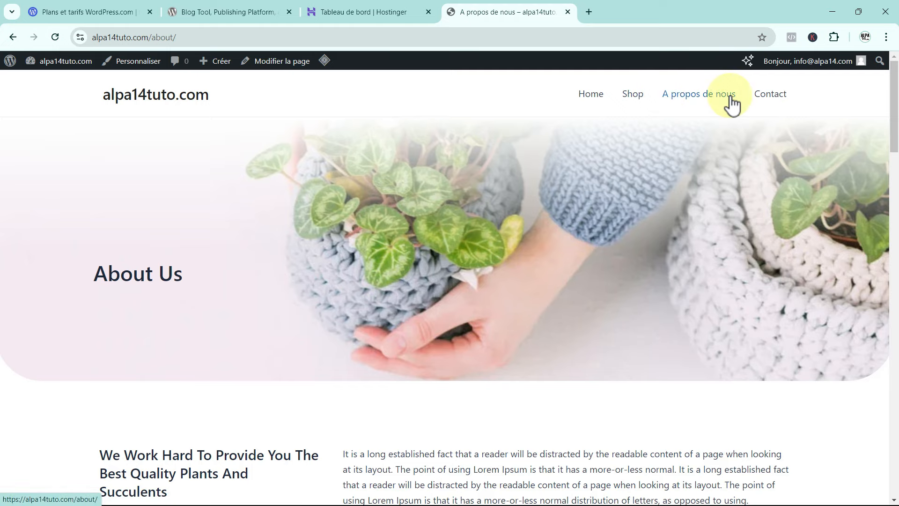
click(11, 61)
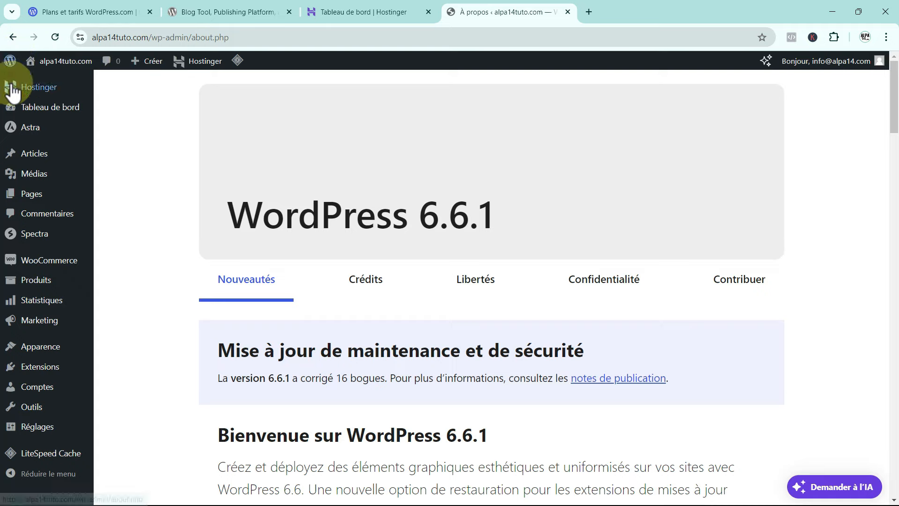
In the pages list, quick-edit the Home page and rename it to Accueil.
mouse_move(28, 195)
click(143, 199)
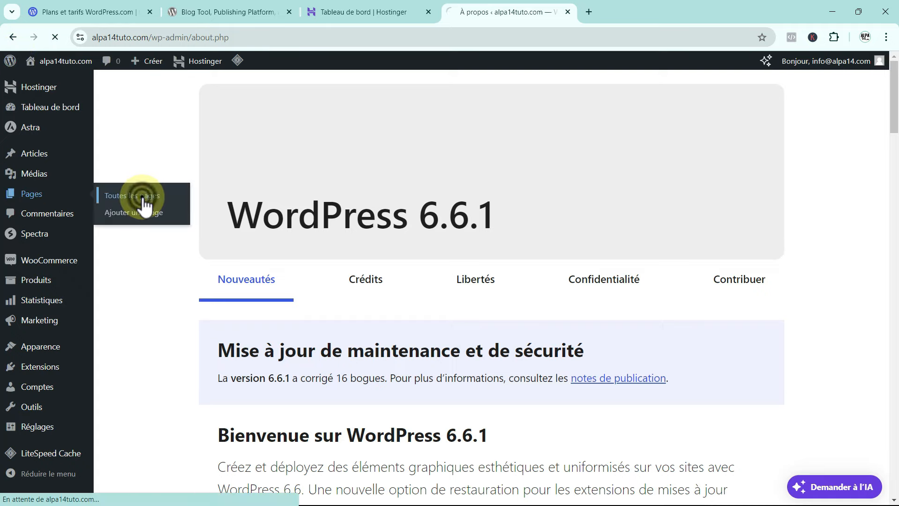
scroll(148, 155, down, 1)
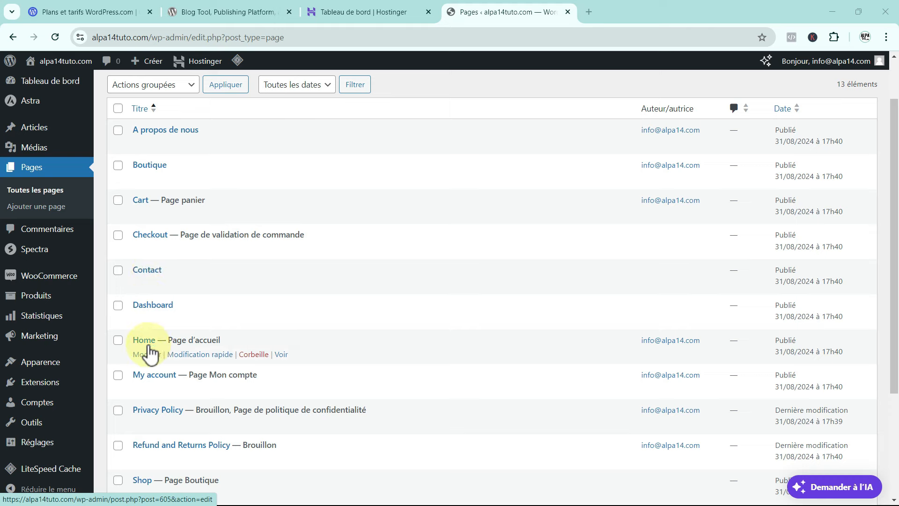
click(192, 354)
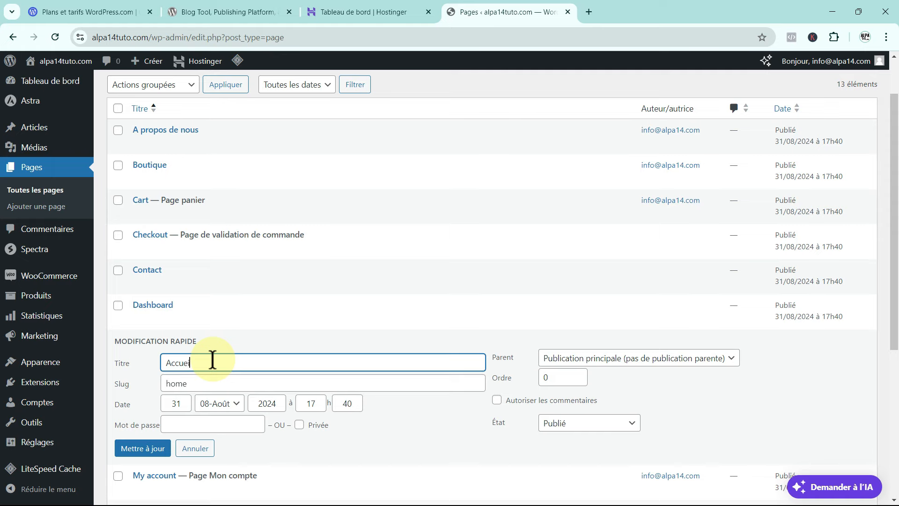
click(143, 448)
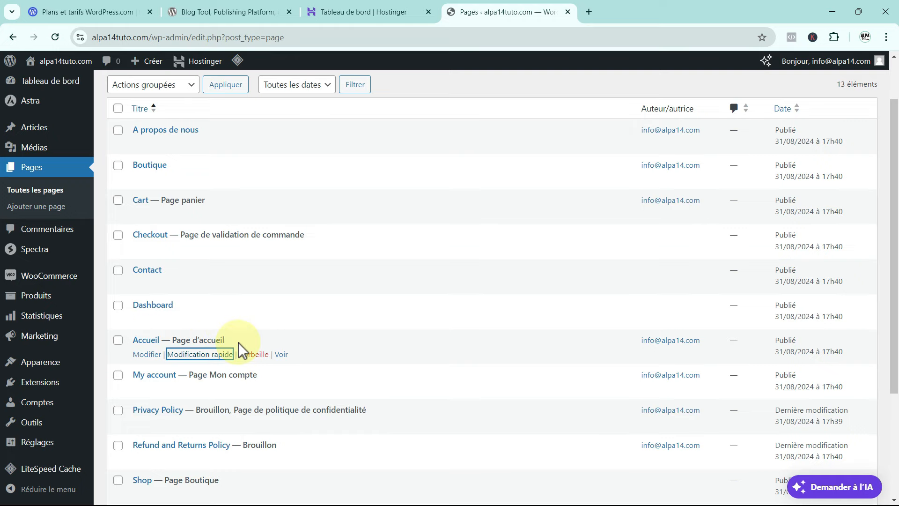
Quick-edit the Shop page and rename it to Boutique.
scroll(243, 339, down, 3)
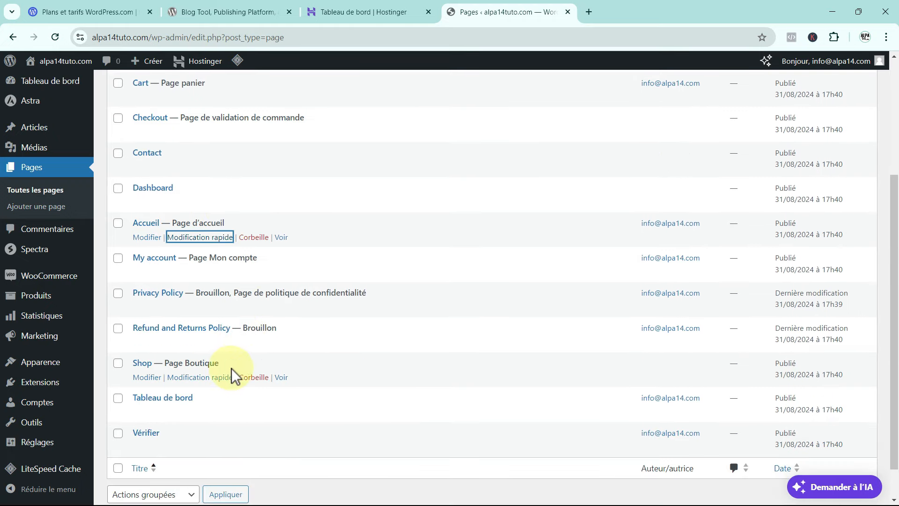
click(192, 377)
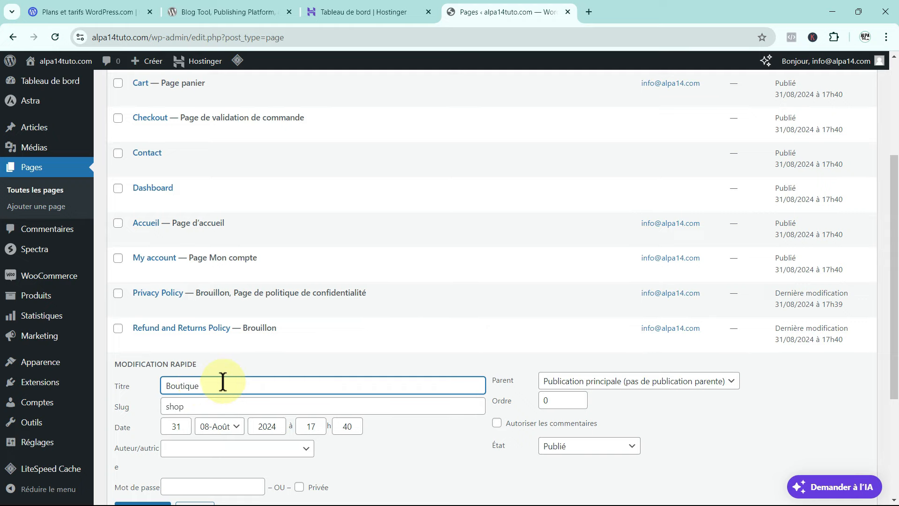
scroll(195, 427, down, 2)
click(150, 456)
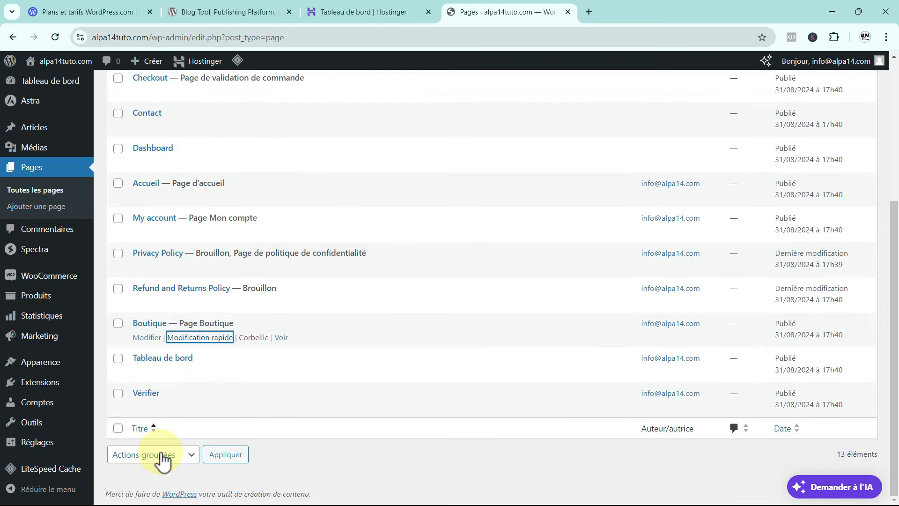
scroll(314, 367, up, 3)
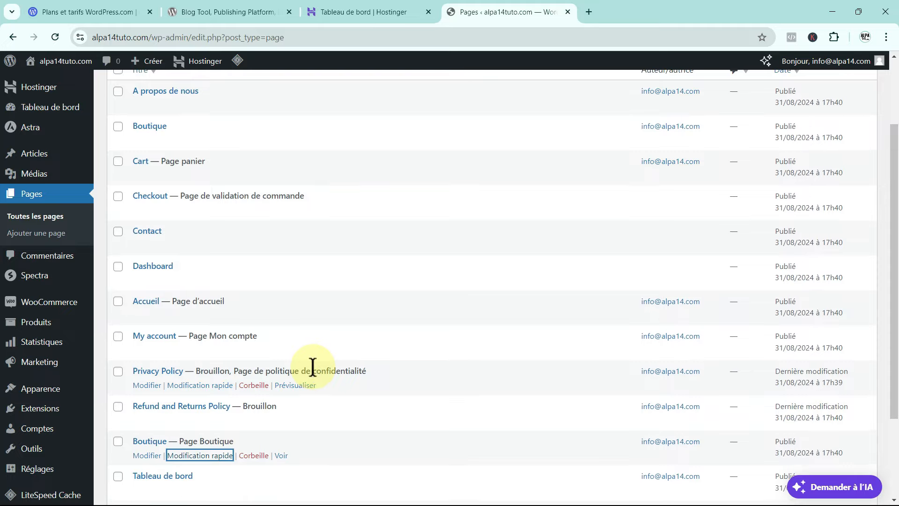
scroll(314, 366, up, 2)
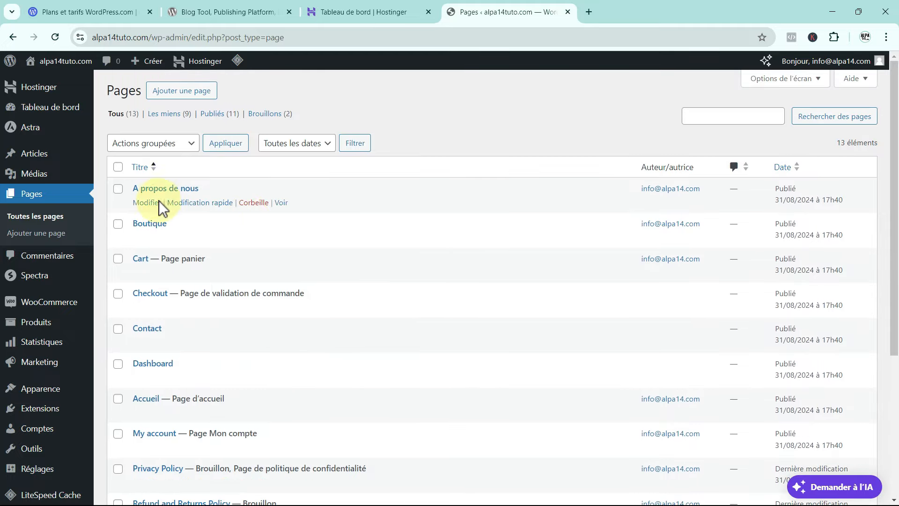
Check the French menu on the live A propos de nous page, then start a new blank page.
click(281, 203)
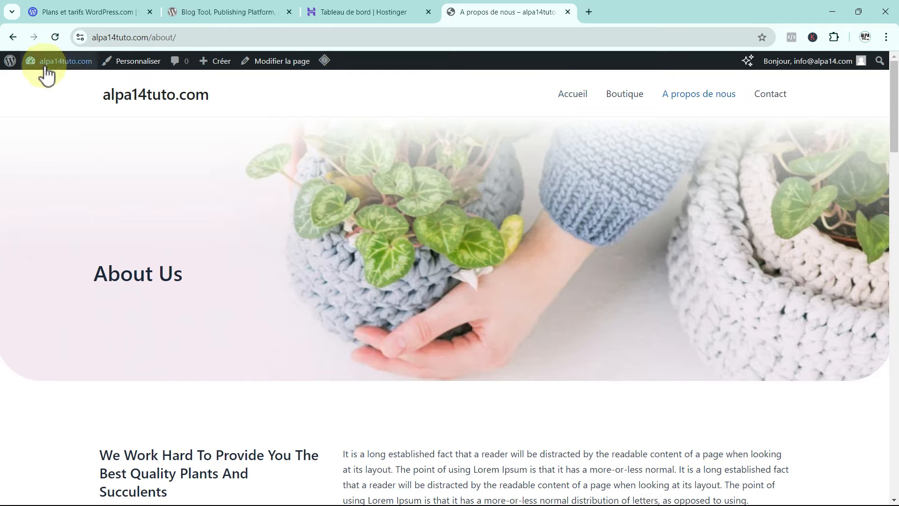
click(10, 61)
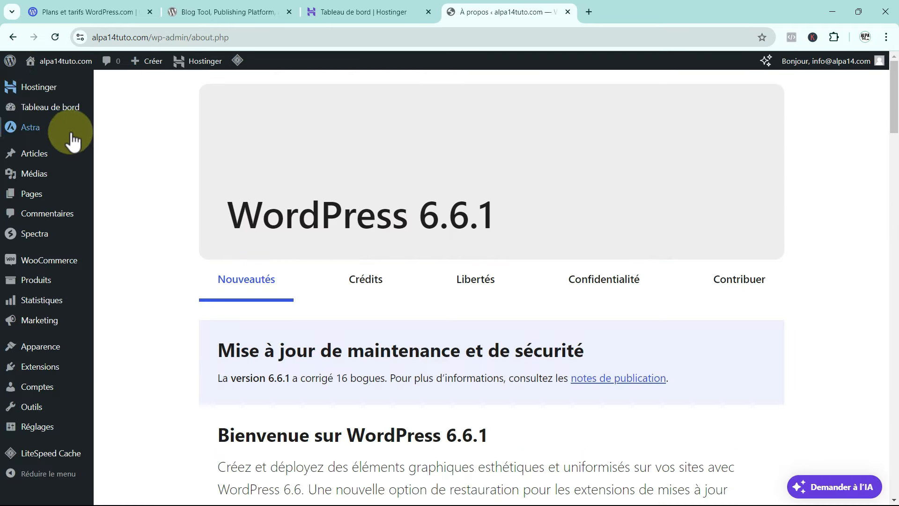
mouse_move(39, 197)
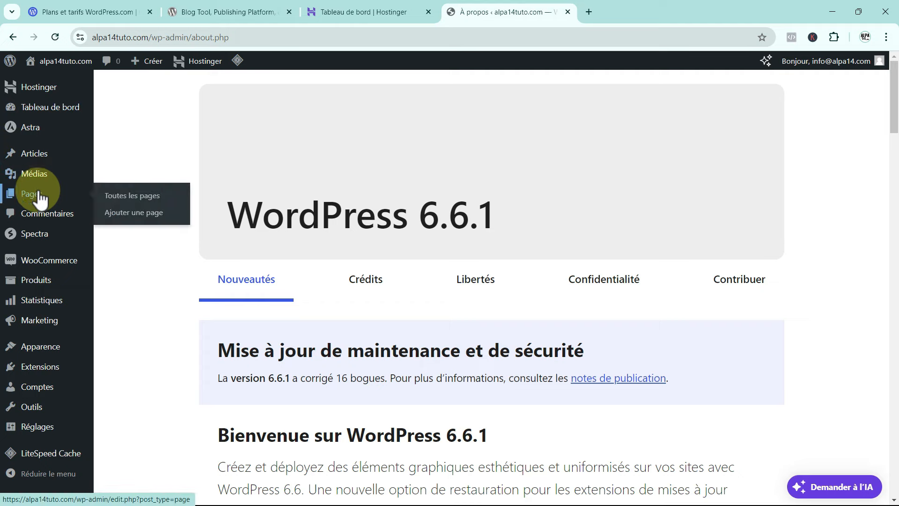
click(159, 214)
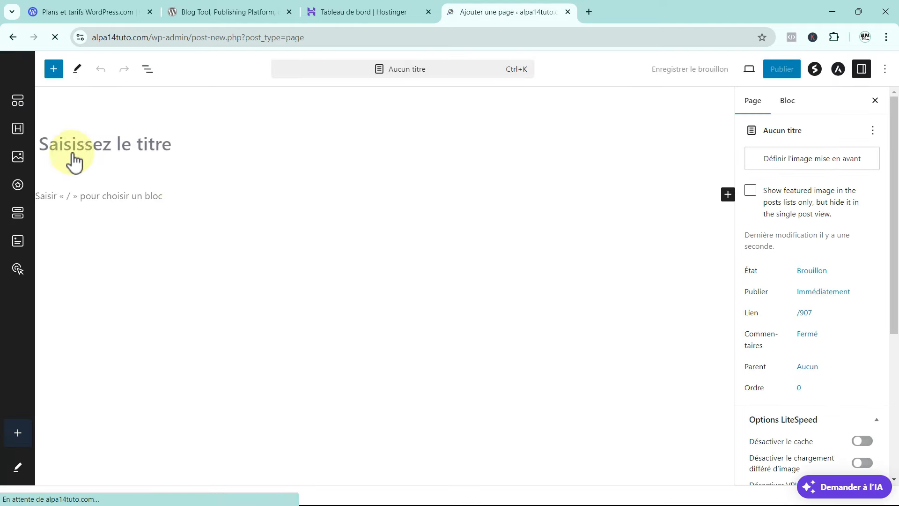
Title the new page 'Nouveautés' and publish it, confirming the publish.
click(168, 144)
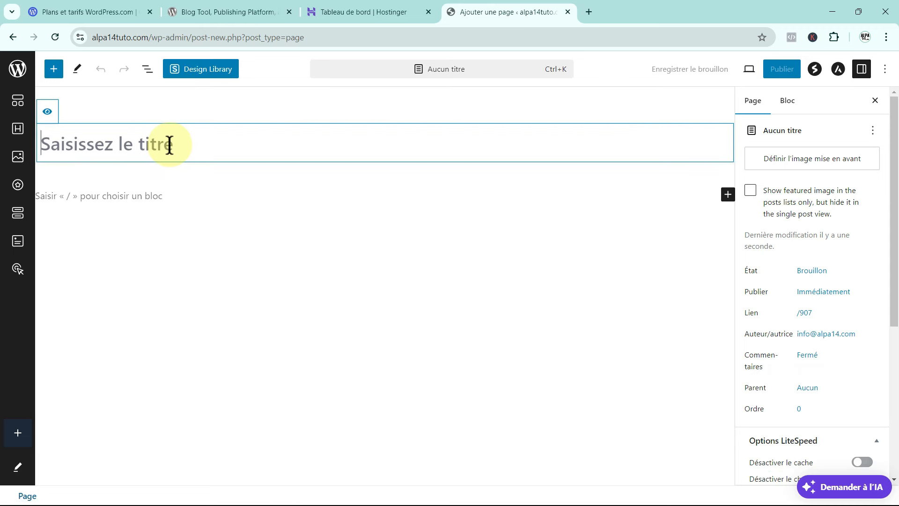
text(Nouv)
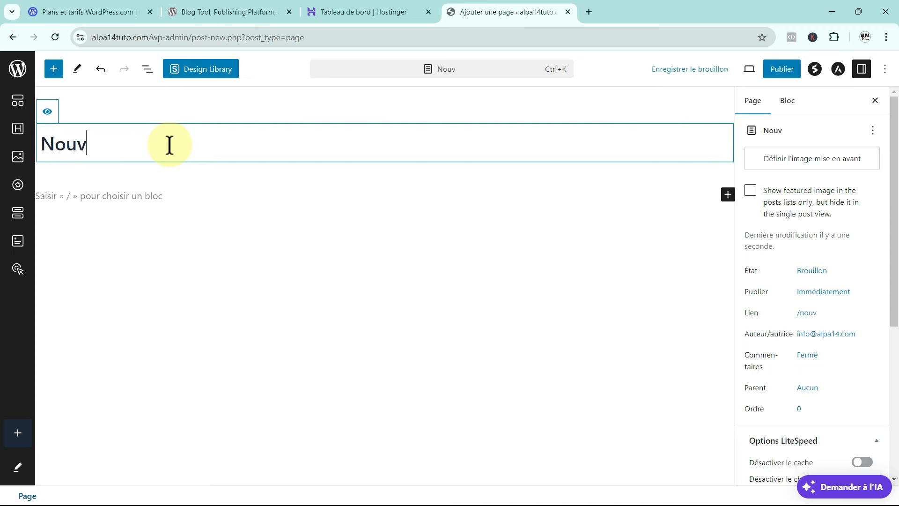
text(eautés)
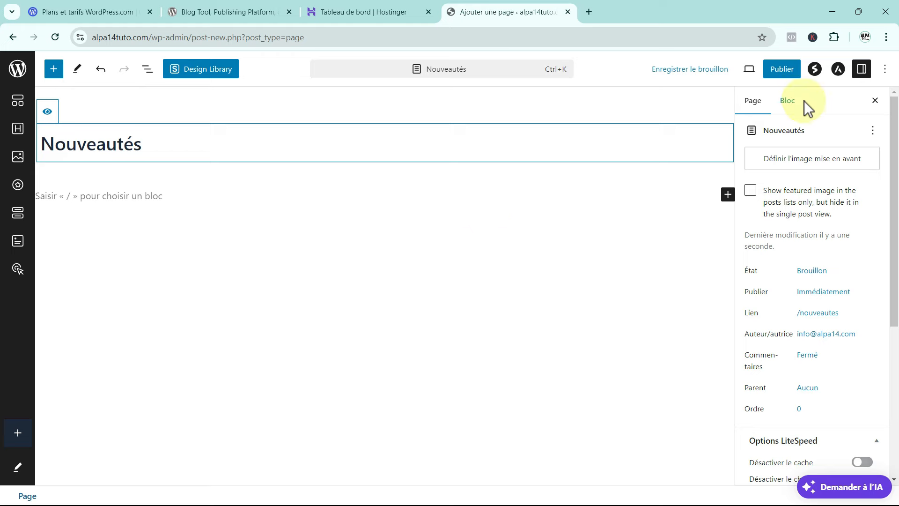
click(782, 69)
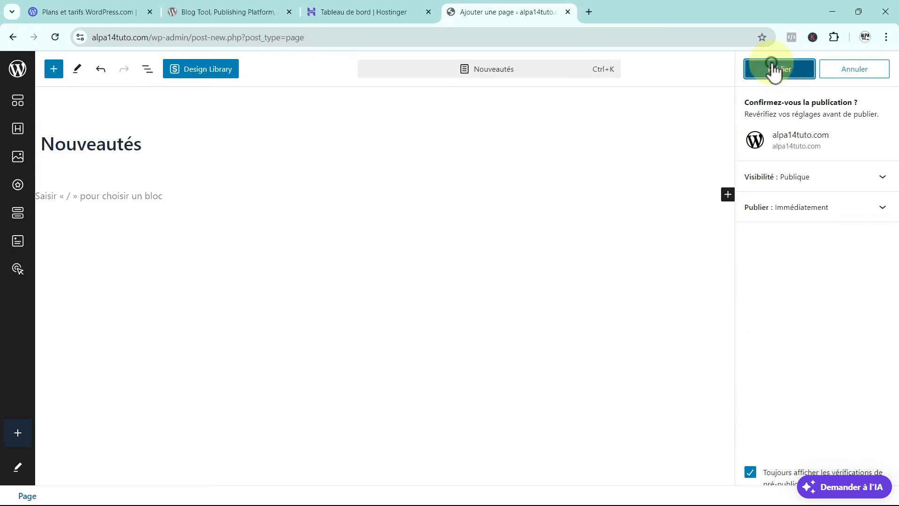
click(773, 69)
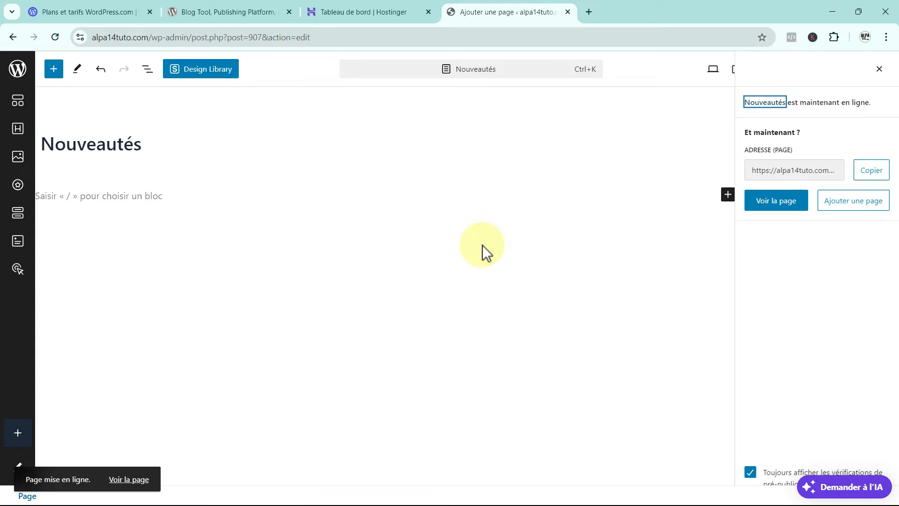
Leave the editor, view the live homepage, and go back to the admin Pages list.
click(18, 69)
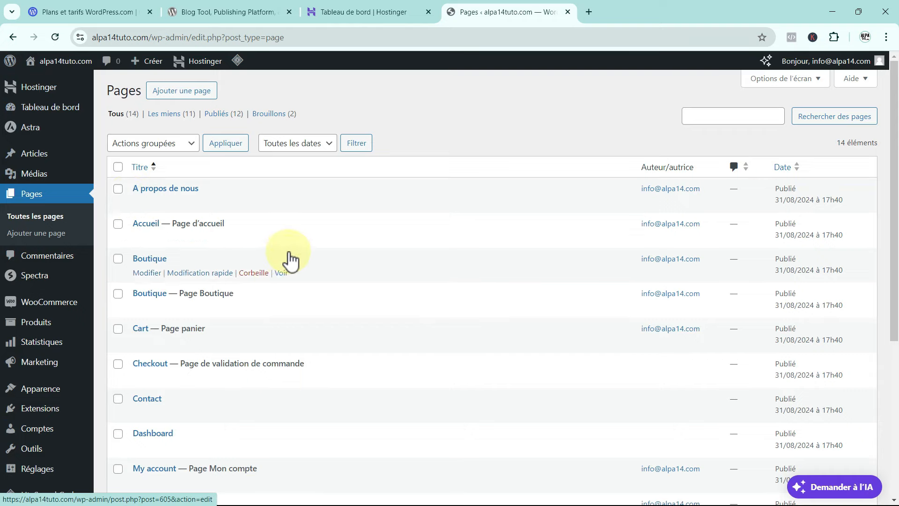
click(281, 239)
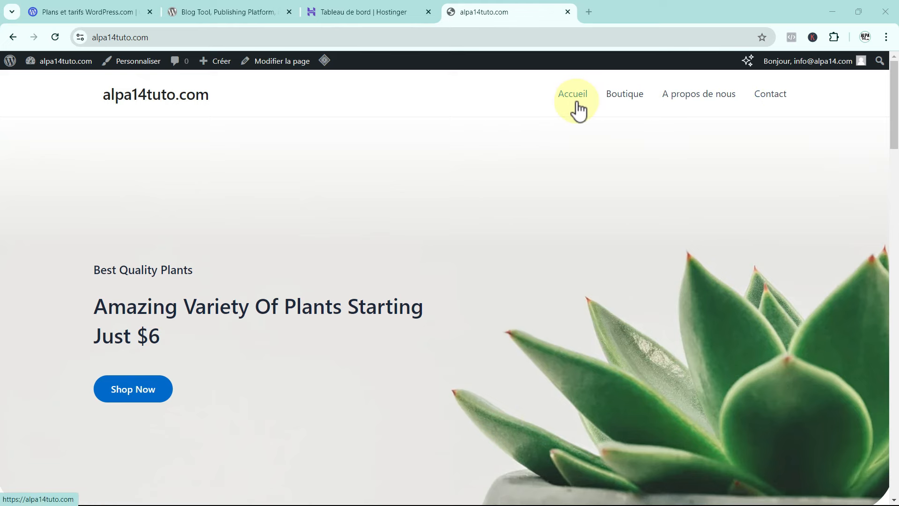
click(10, 63)
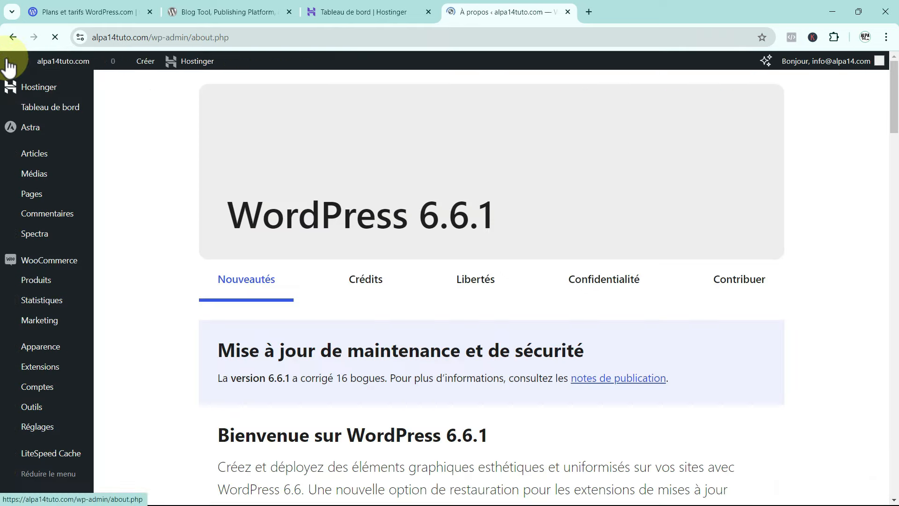
key(alt+Left)
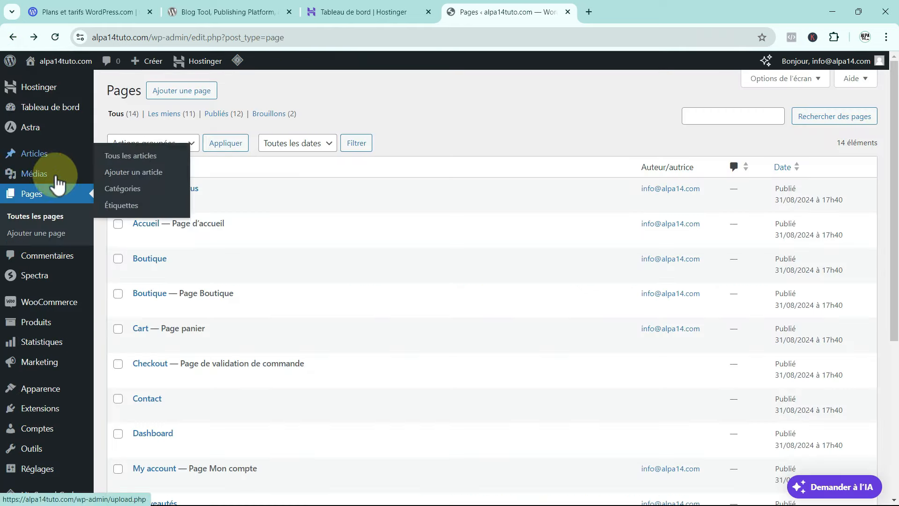
mouse_move(63, 277)
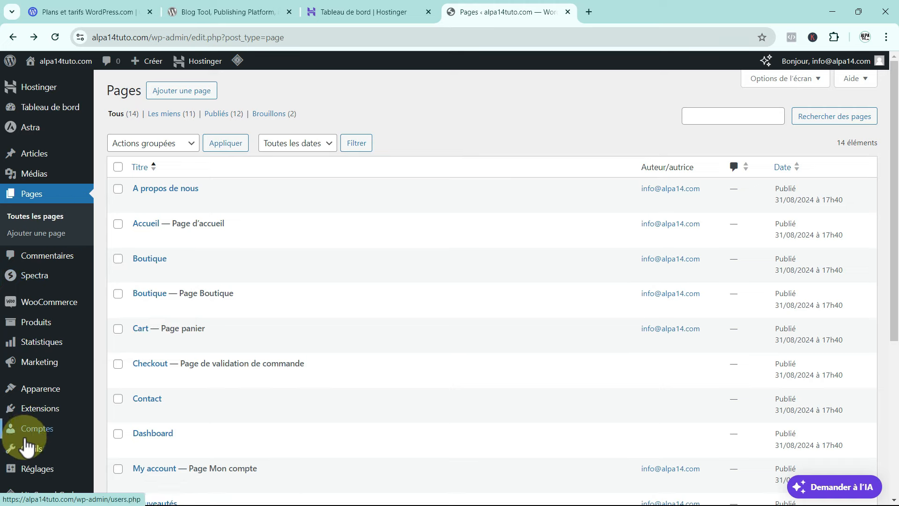
Under Apparence > Menus, select Main Menu from the dropdown and load it for editing.
mouse_move(41, 400)
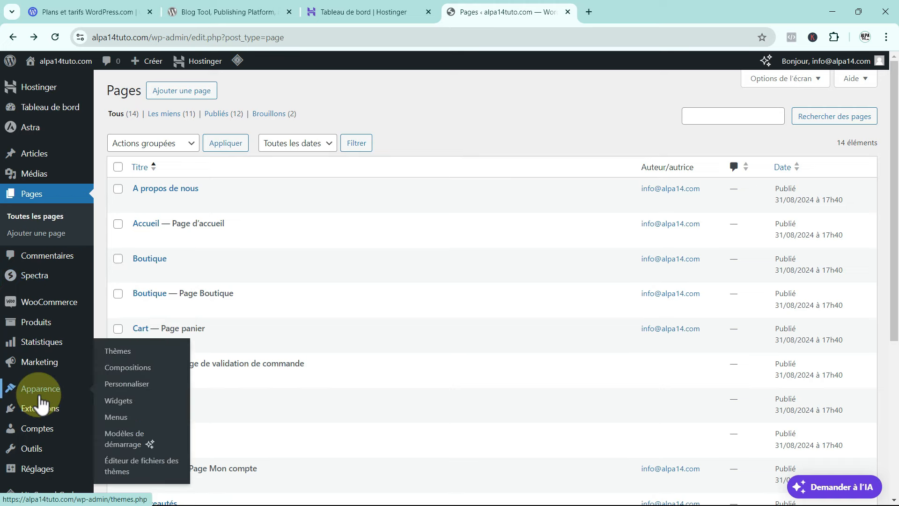
click(112, 417)
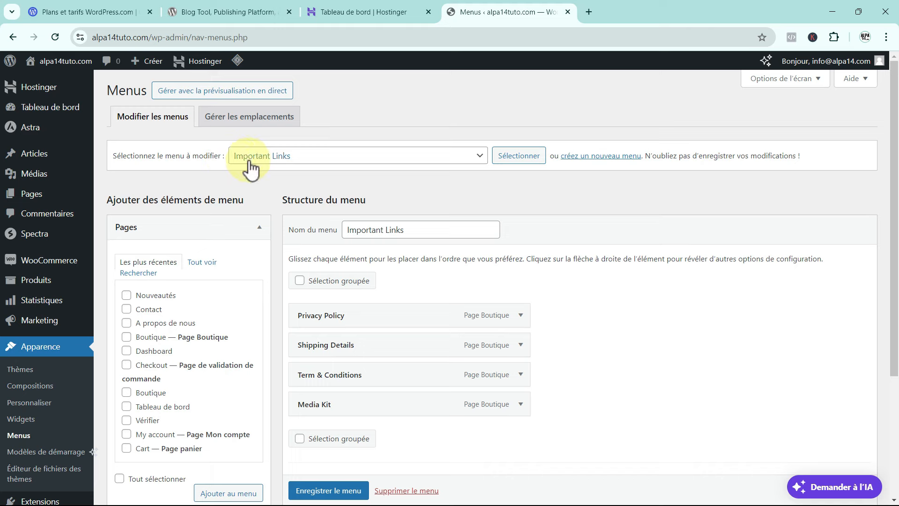
click(483, 157)
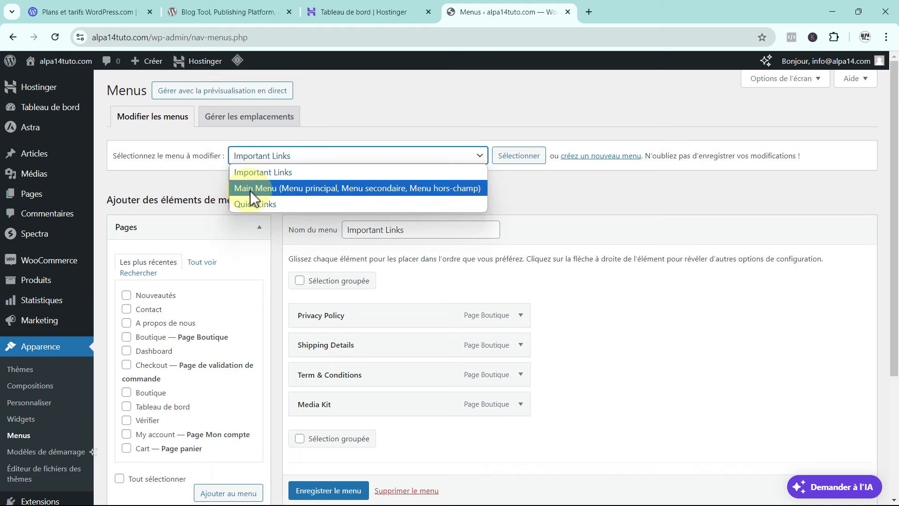
click(330, 189)
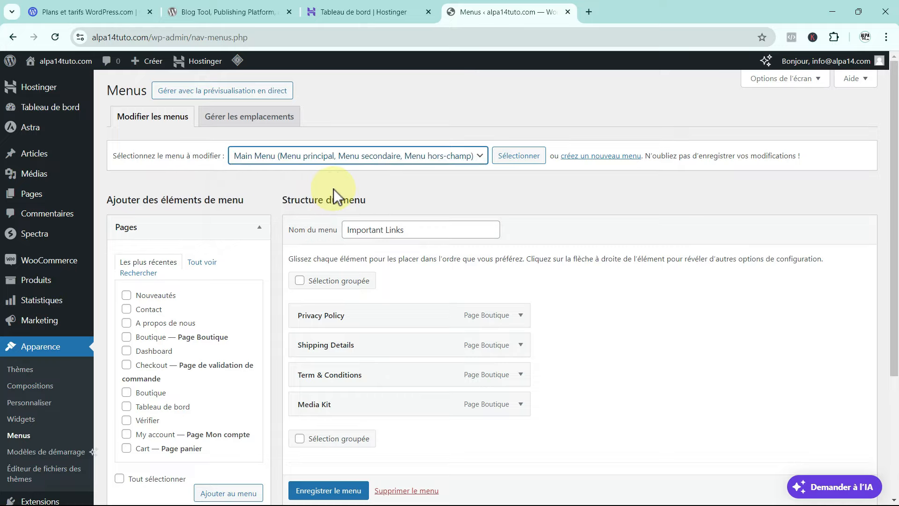
click(517, 158)
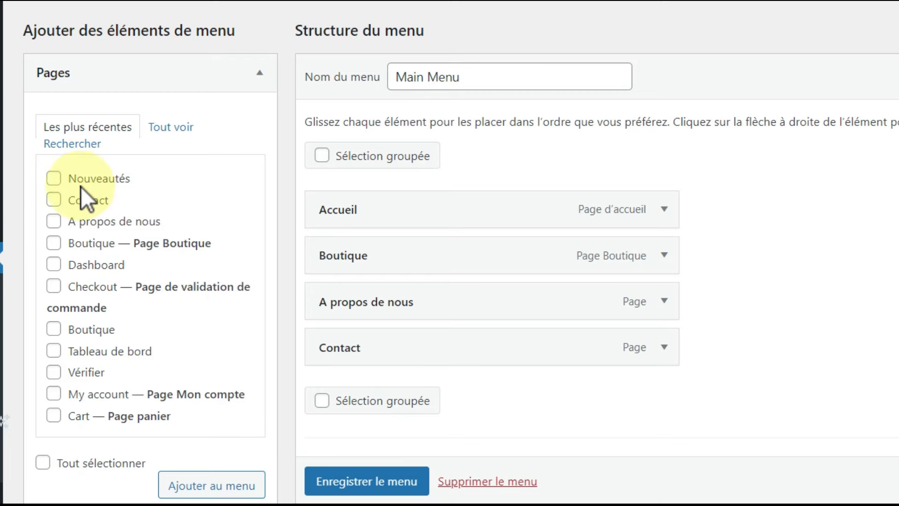
Tick the Nouveautés page in the Pages box and add it to the menu.
click(170, 129)
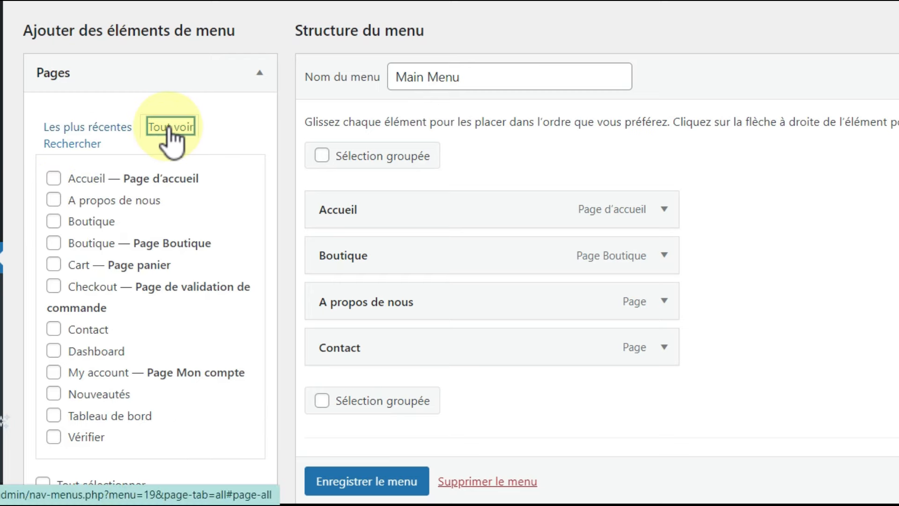
click(119, 127)
click(55, 178)
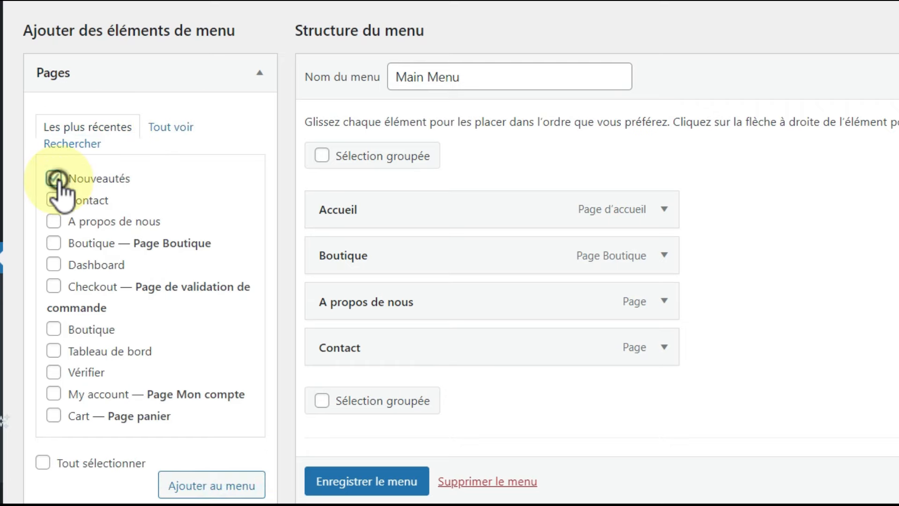
click(235, 486)
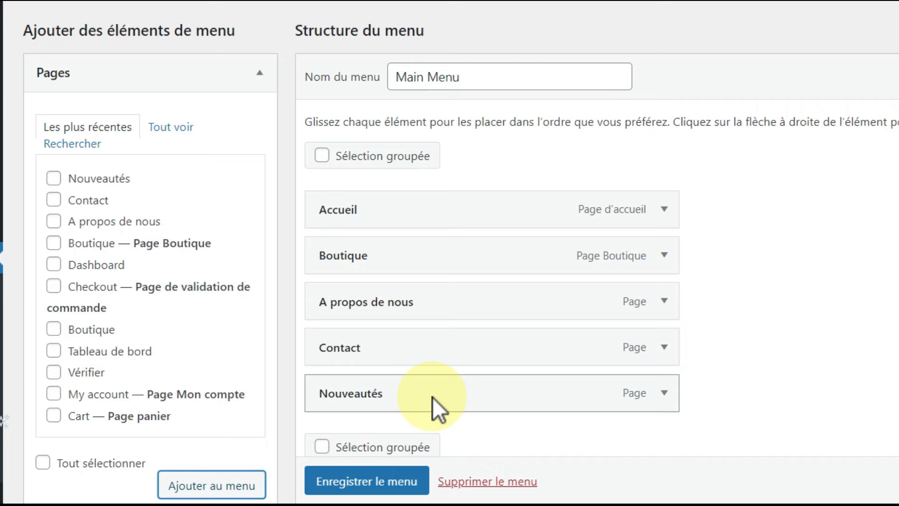
Drag Nouveautés to sit right after Boutique and save the Main Menu.
drag(433, 397, 404, 303)
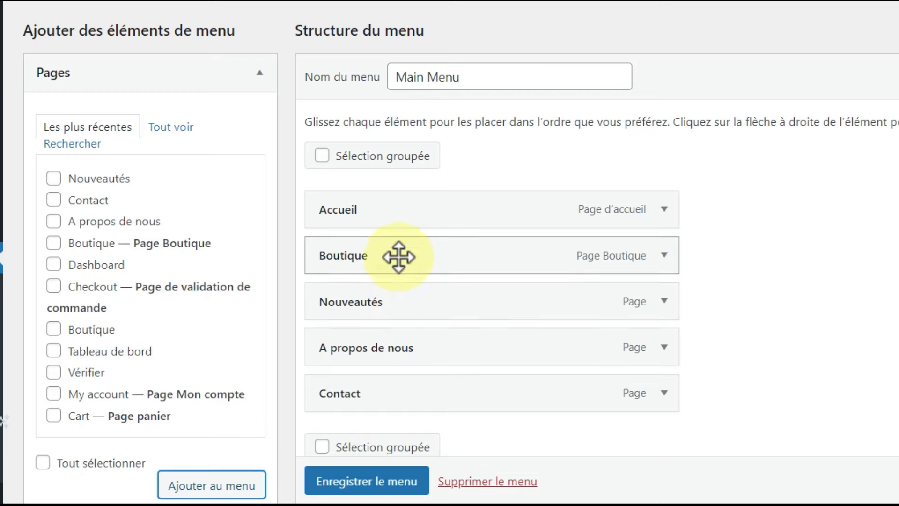
mouse_move(393, 301)
mouse_down()
mouse_move(444, 302)
mouse_move(409, 302)
mouse_up()
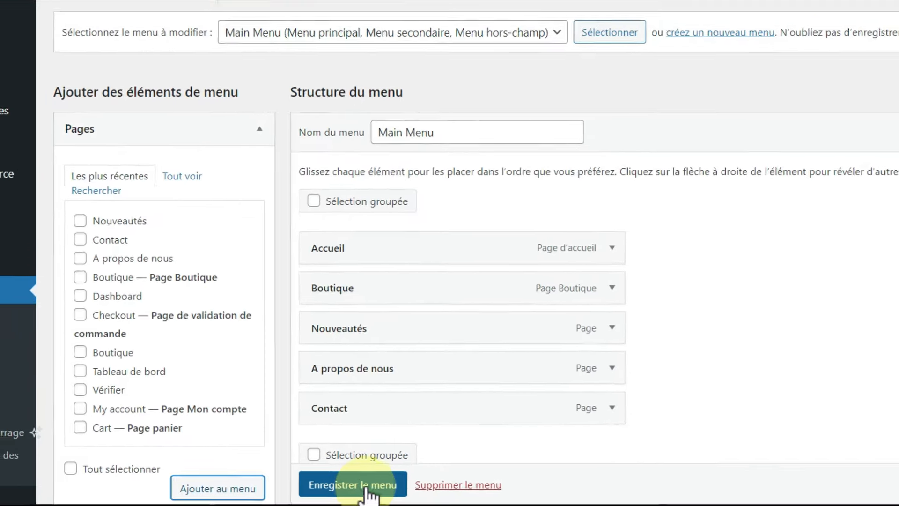
click(382, 482)
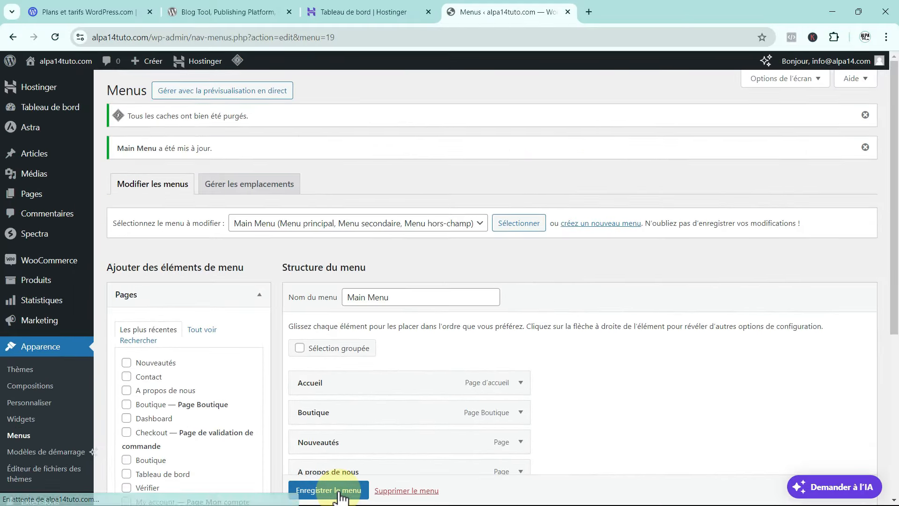
scroll(334, 324, down, 1)
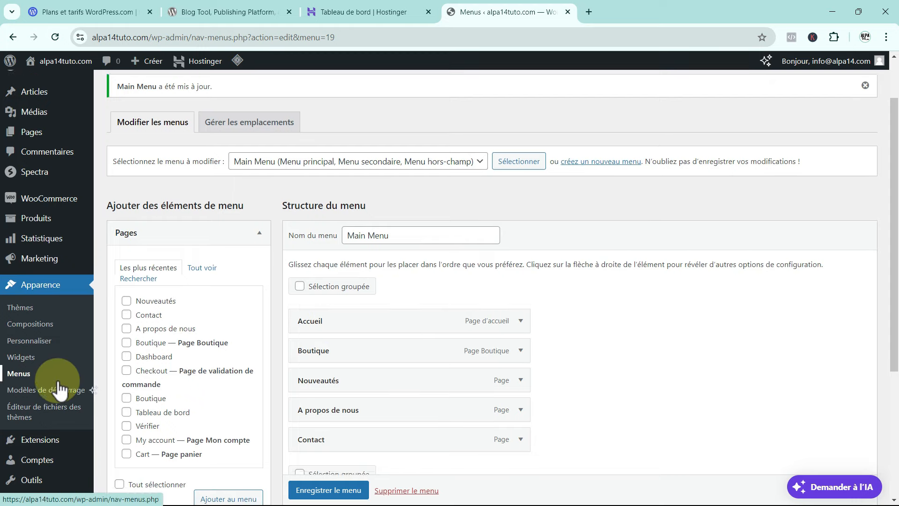
scroll(64, 387, down, 1)
In Réglages > Lecture, keep Accueil as the static front page and save the settings.
mouse_move(52, 446)
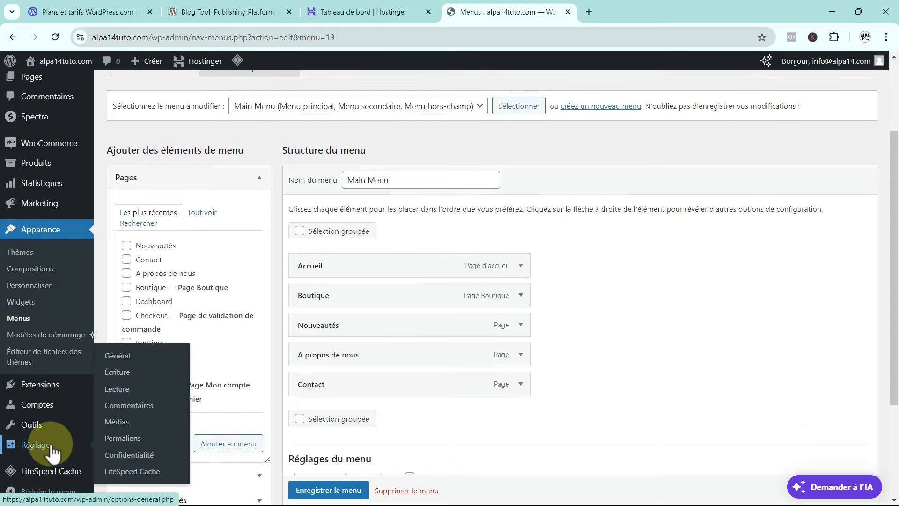
click(116, 388)
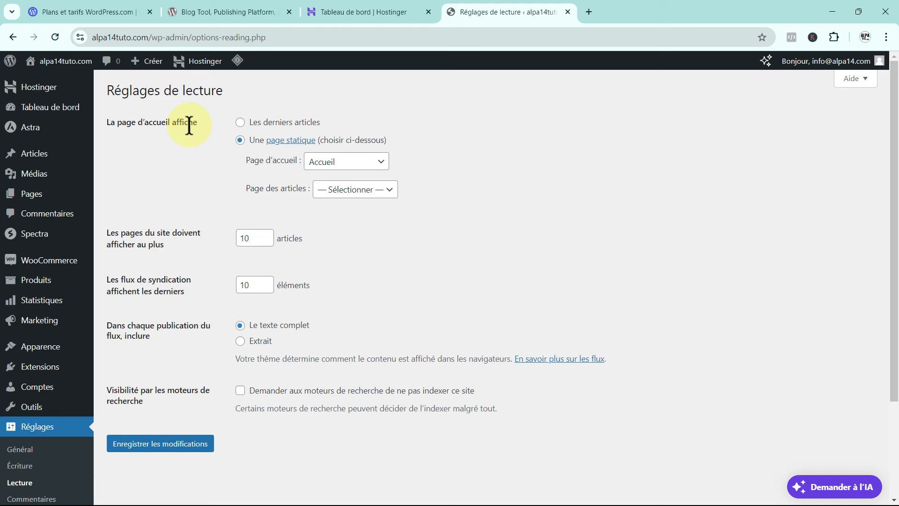
click(384, 164)
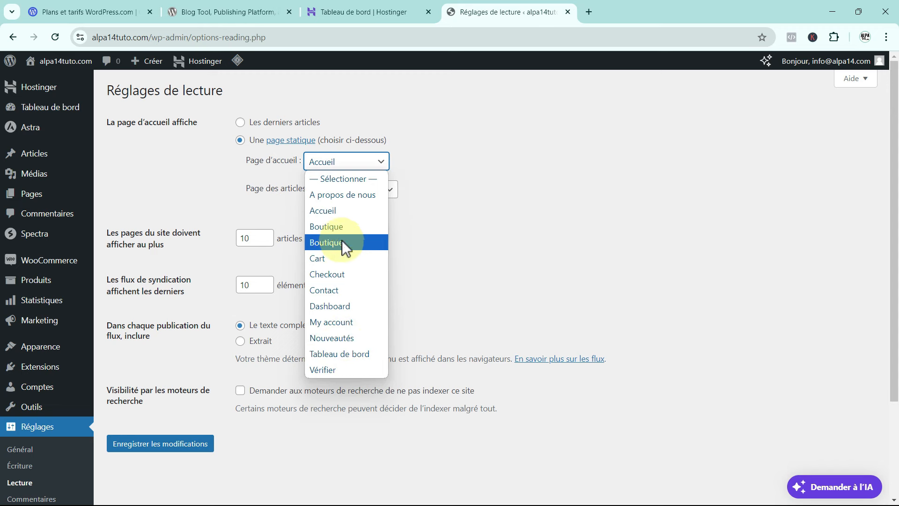
click(331, 214)
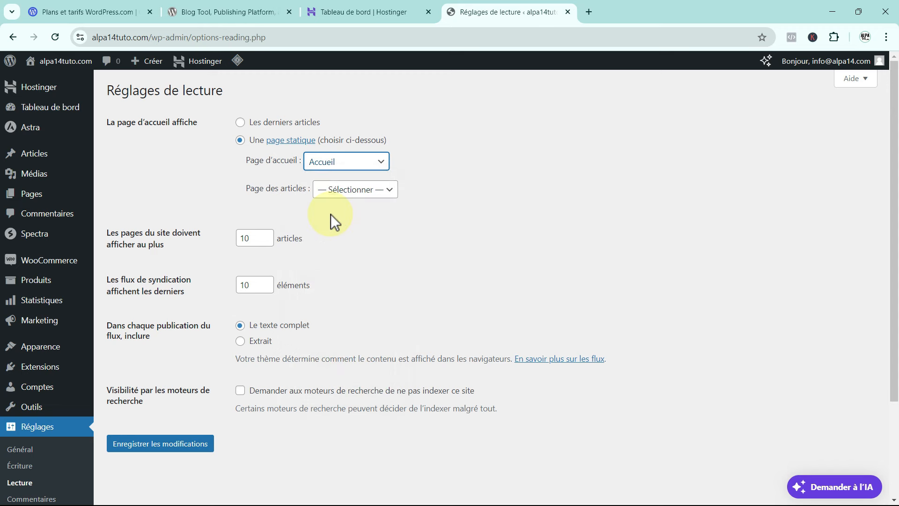
click(182, 447)
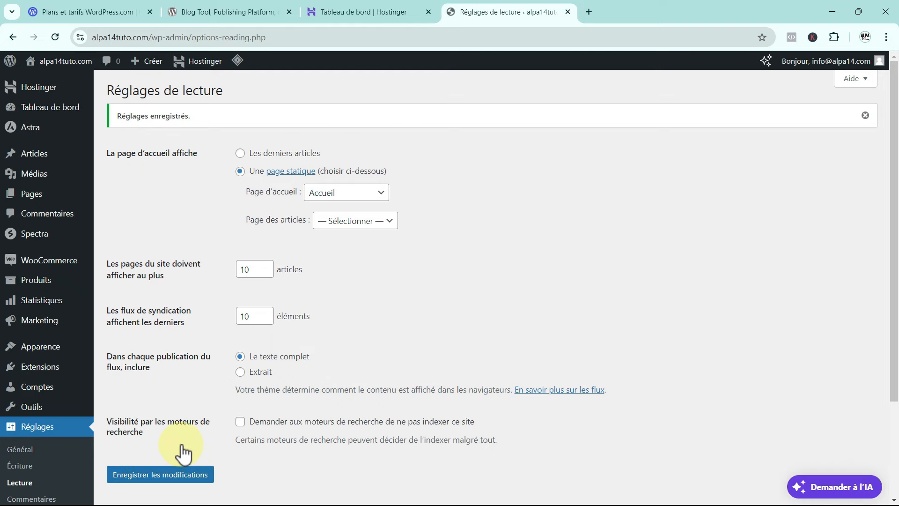
View the live front page via the Accueil page to confirm Nouveautés follows Boutique, then return to admin.
mouse_move(18, 202)
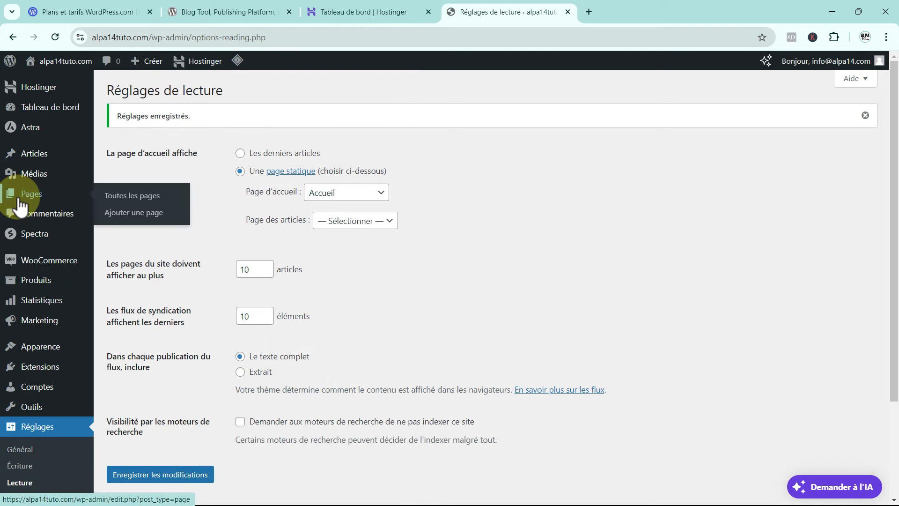
click(134, 196)
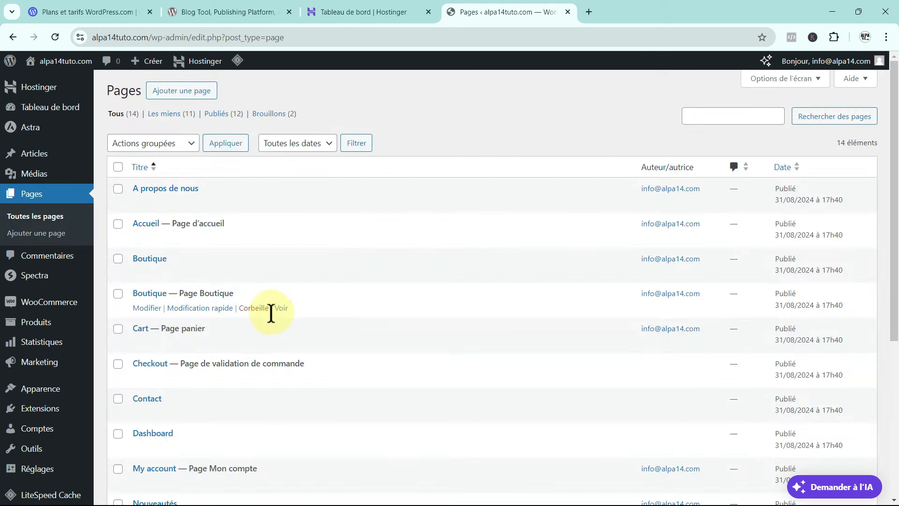
click(281, 237)
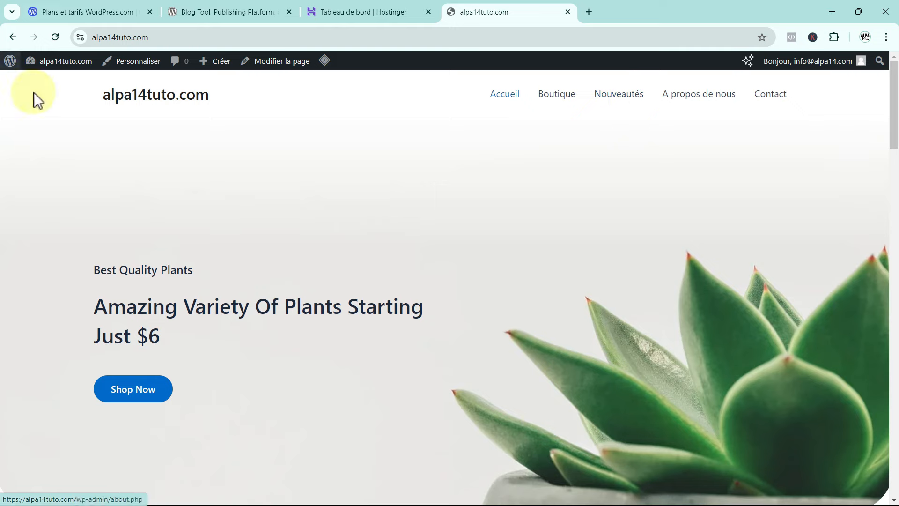
click(10, 66)
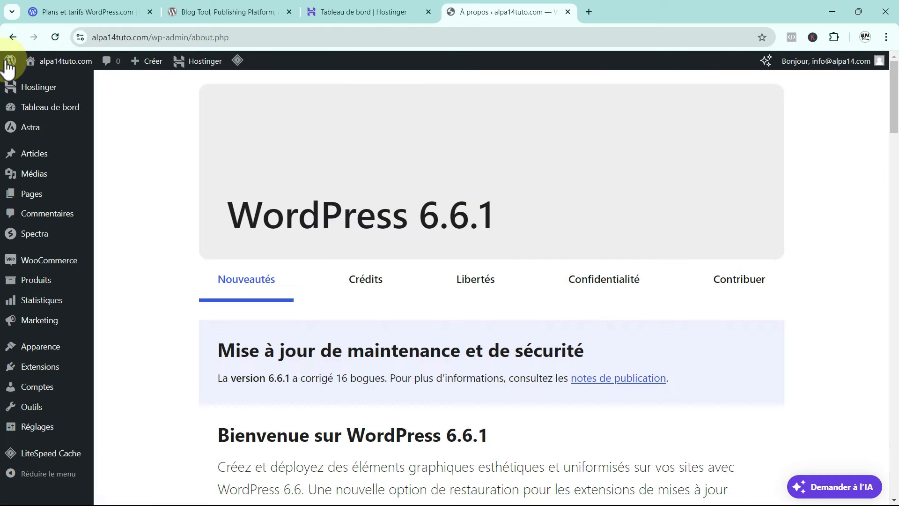
mouse_move(34, 433)
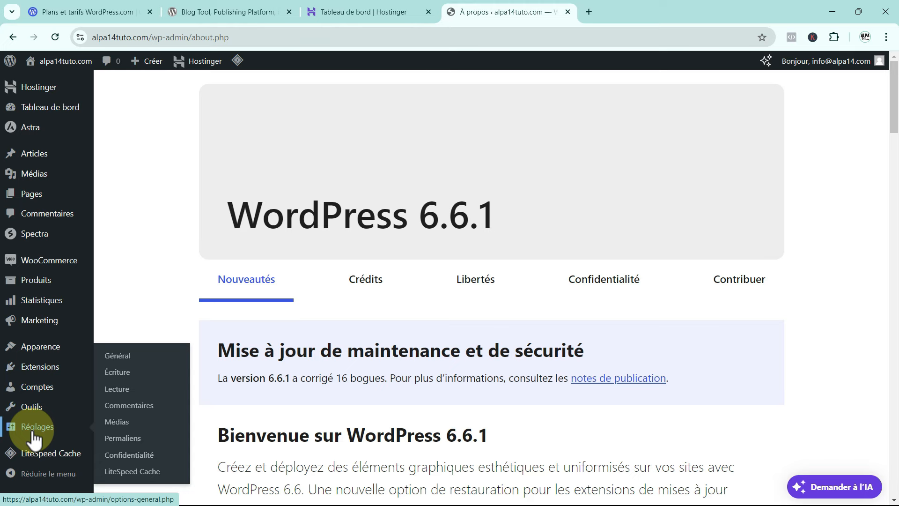
In the Main Menu settings, toggle auto-adding of new top-level pages and save the menu.
mouse_move(42, 352)
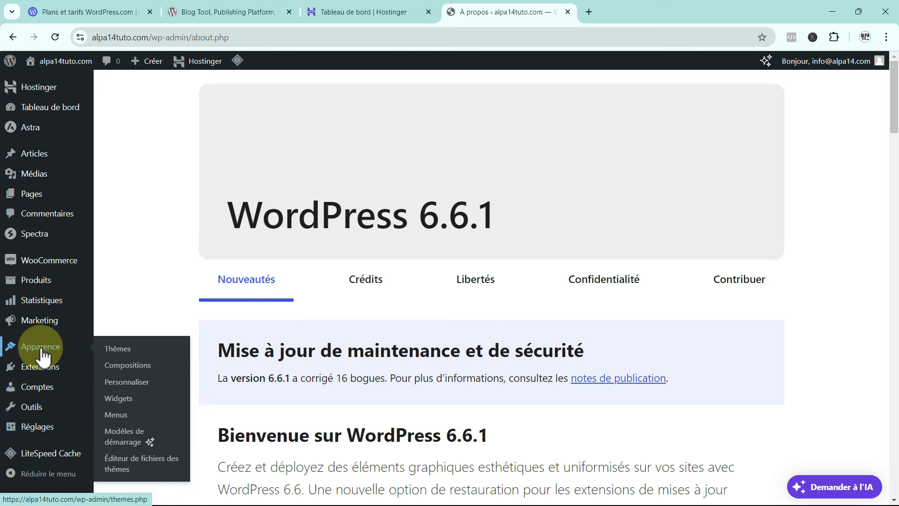
click(116, 414)
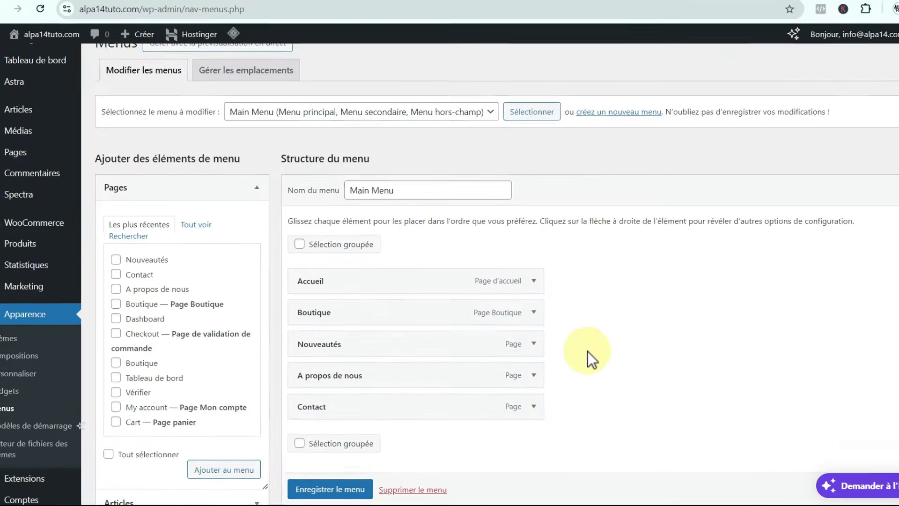
scroll(583, 358, down, 5)
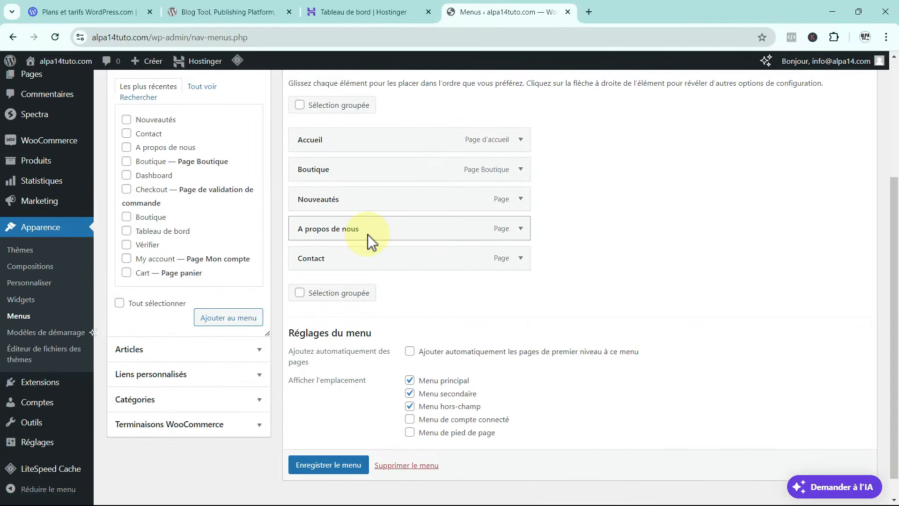
click(410, 352)
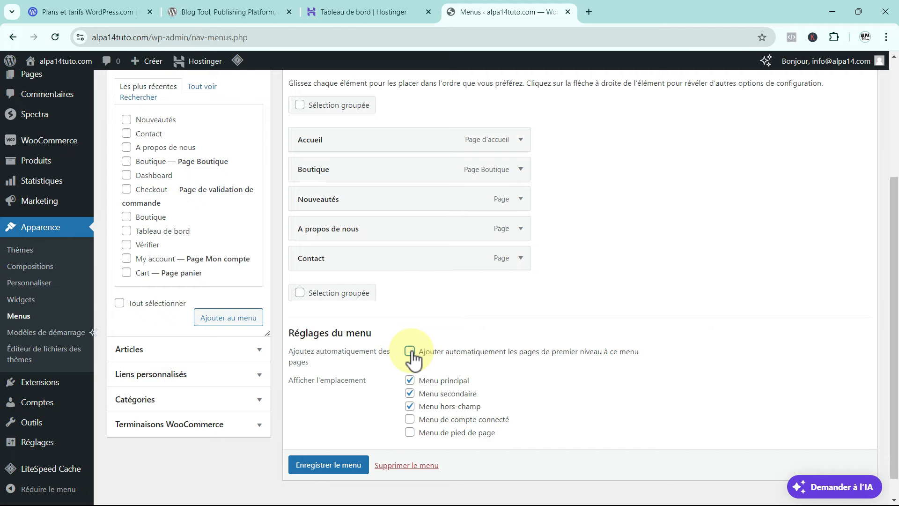
click(348, 460)
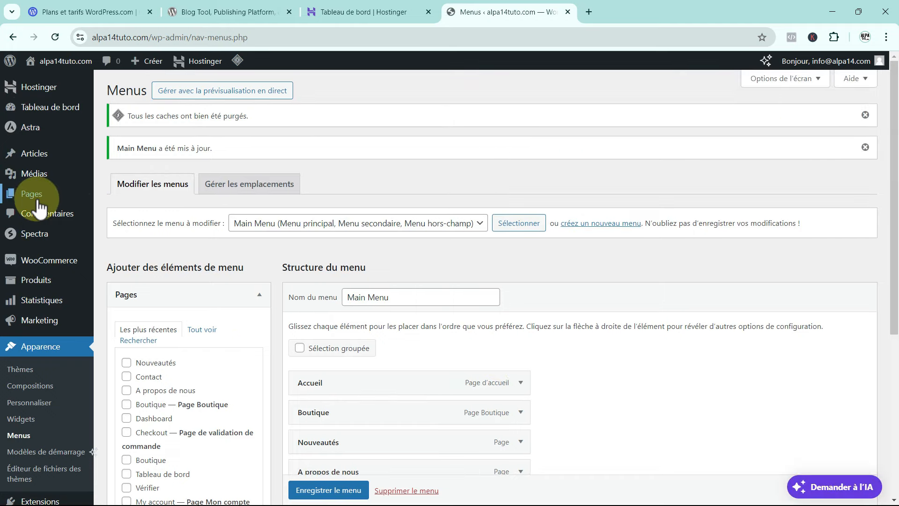
From the Toutes les pages list, open the Accueil page in the editor.
mouse_move(37, 195)
click(140, 197)
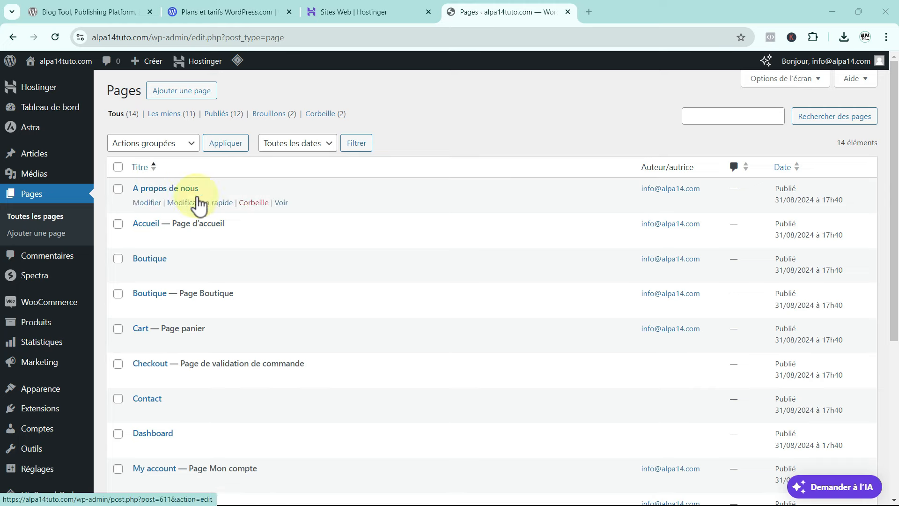
mouse_move(157, 240)
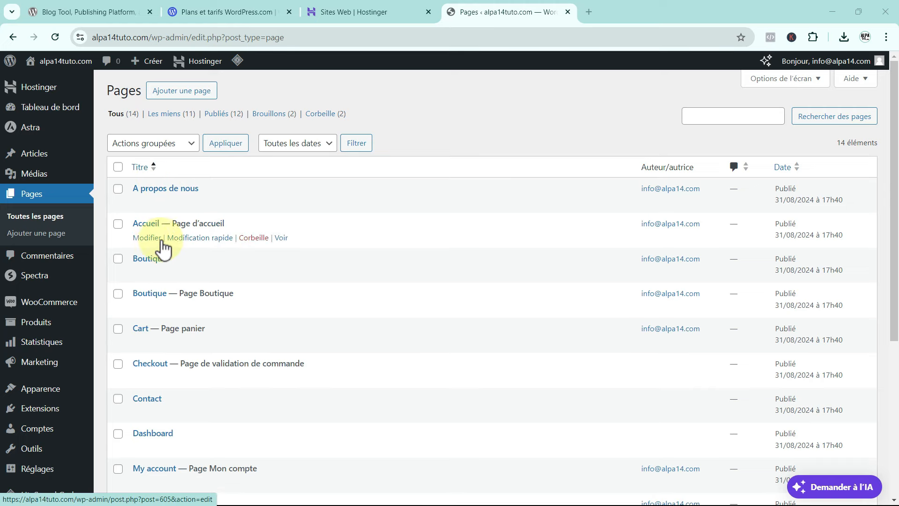
click(147, 238)
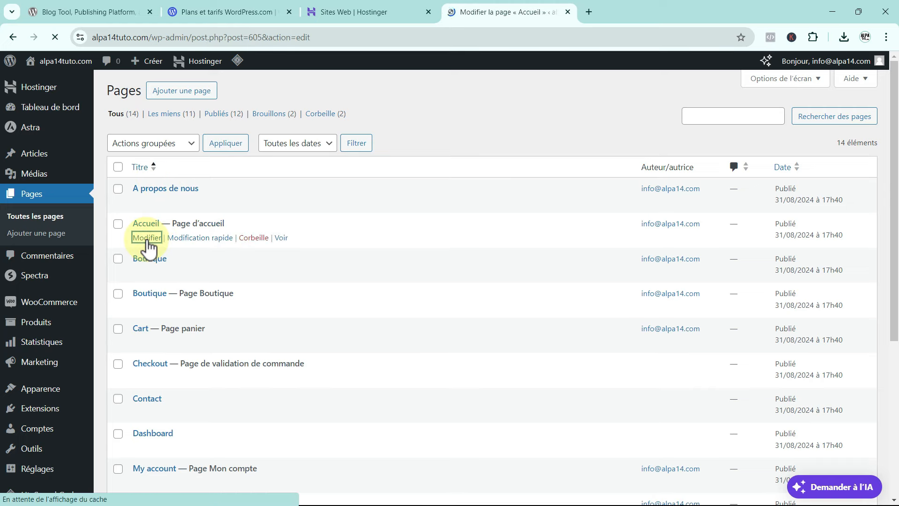